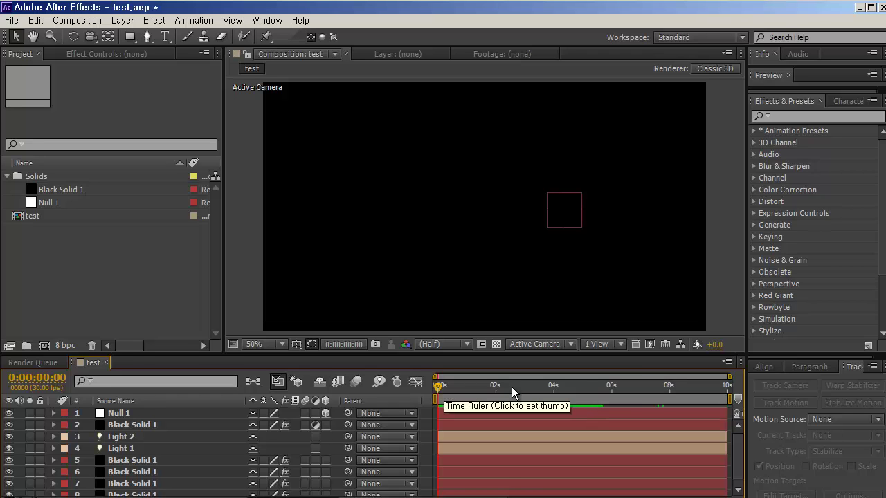
- Preview the animation in the test composition by playing it and scrubbing from the start to about 4 seconds
left_click(559, 387)
left_click_drag(569, 387, 448, 393)
key("space")
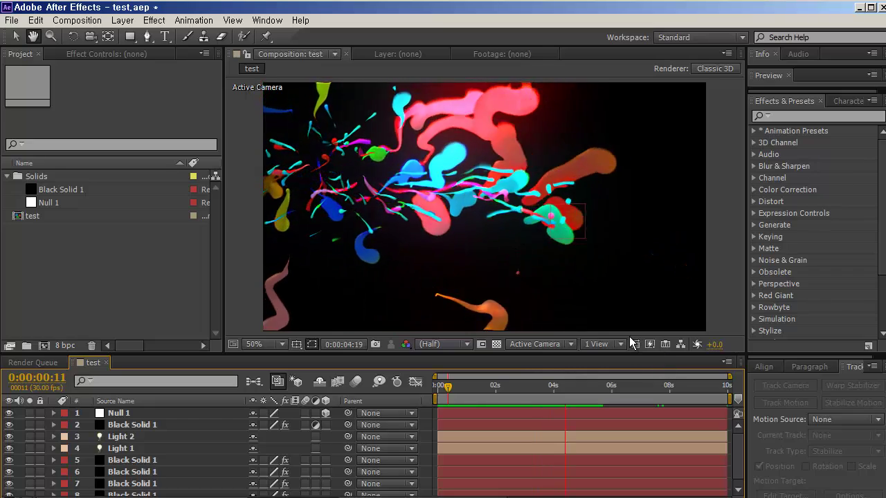
left_click_drag(448, 399, 470, 396)
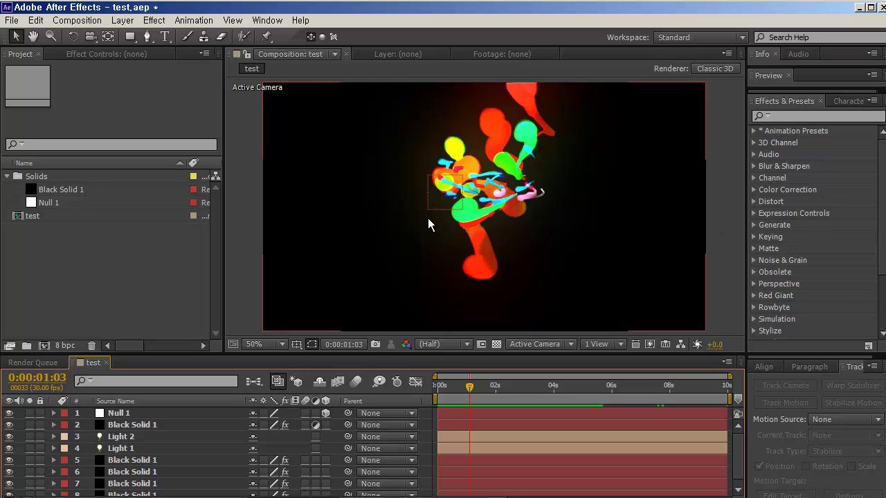
left_click_drag(470, 398, 553, 396)
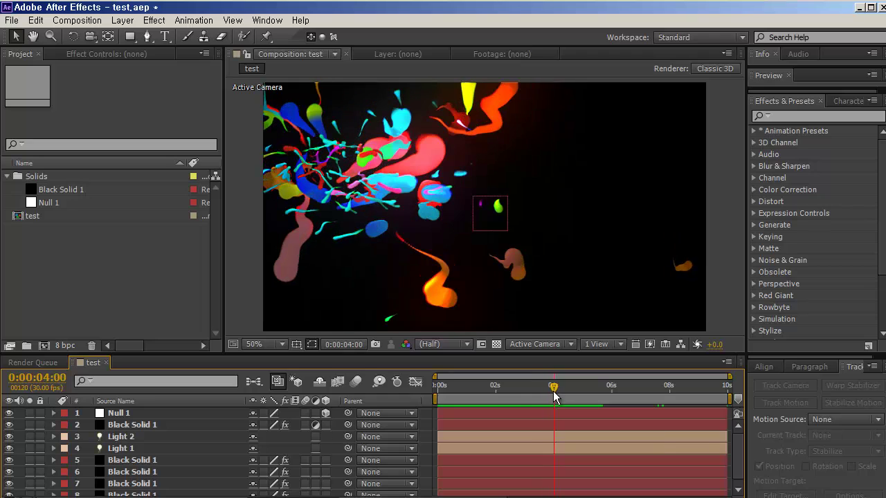
- Examine the Particular emitter settings of the four Black Solid 1 layers, numbers 5 to 8, in the test composition
left_click(175, 460)
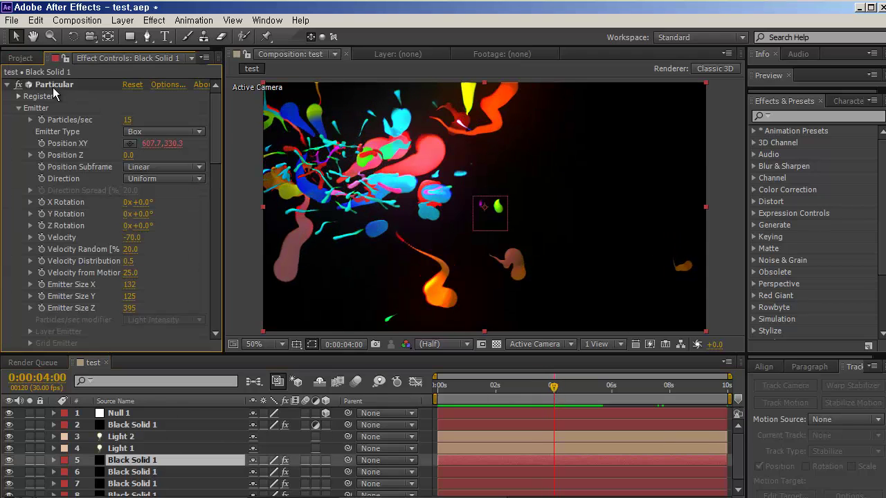
left_click(147, 472)
scroll(147, 473, "down", 1)
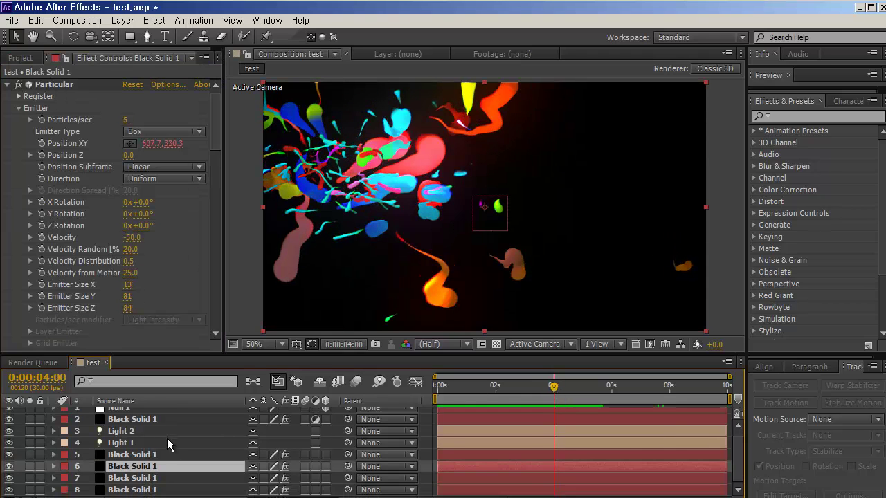
left_click(141, 483)
left_click(142, 491)
scroll(143, 460, "up", 1)
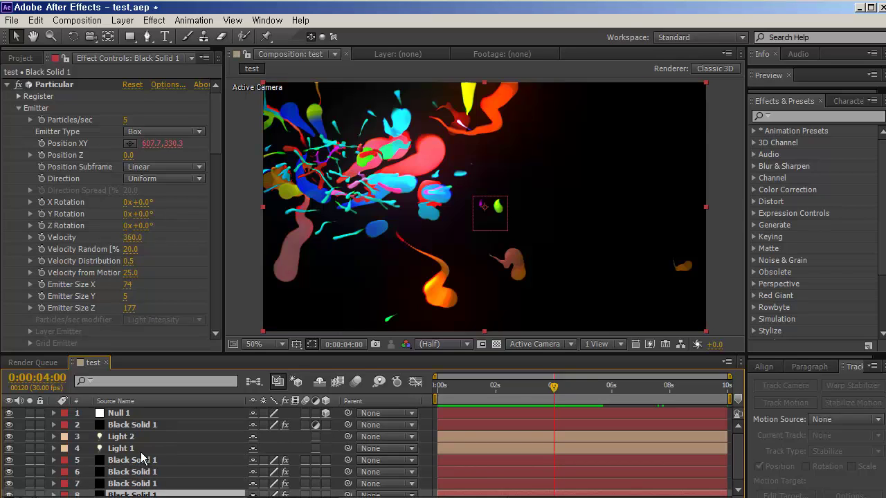
- Hide the Black Solid 1 adjustment layer (layer 2) and show its effects
left_click(9, 426)
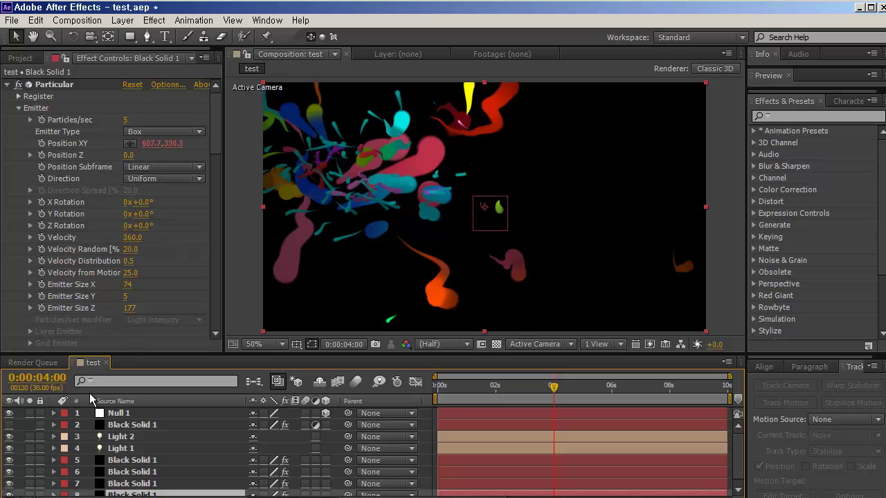
left_click(130, 427)
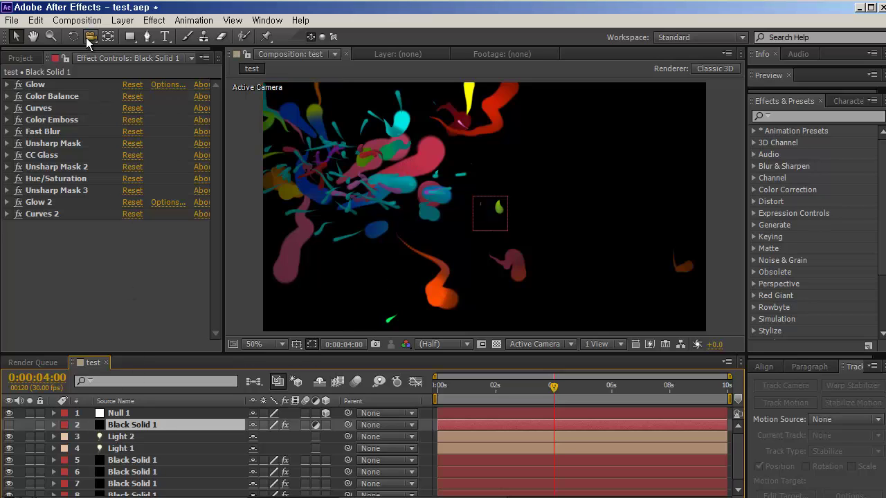
- Create a new composition named Comp 1 at 1280 x 720, 30 fps, with a duration of 10 seconds
left_click(21, 58)
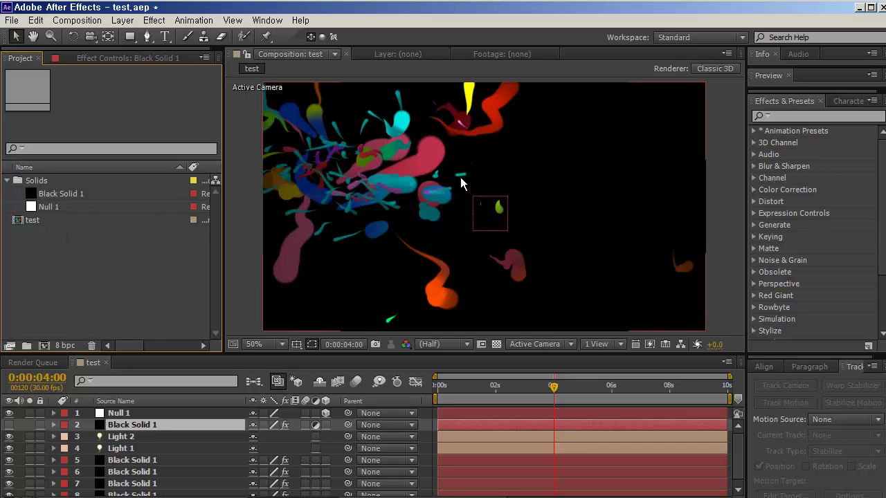
left_click(8, 181)
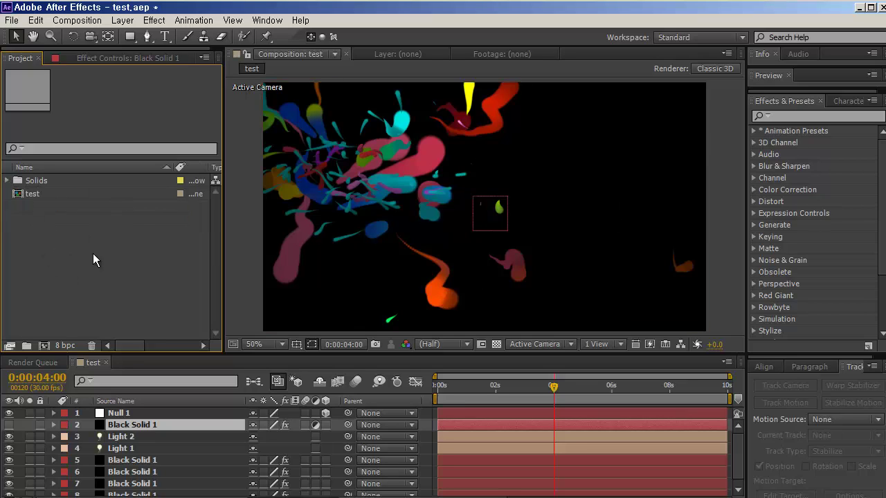
key("ctrl+n")
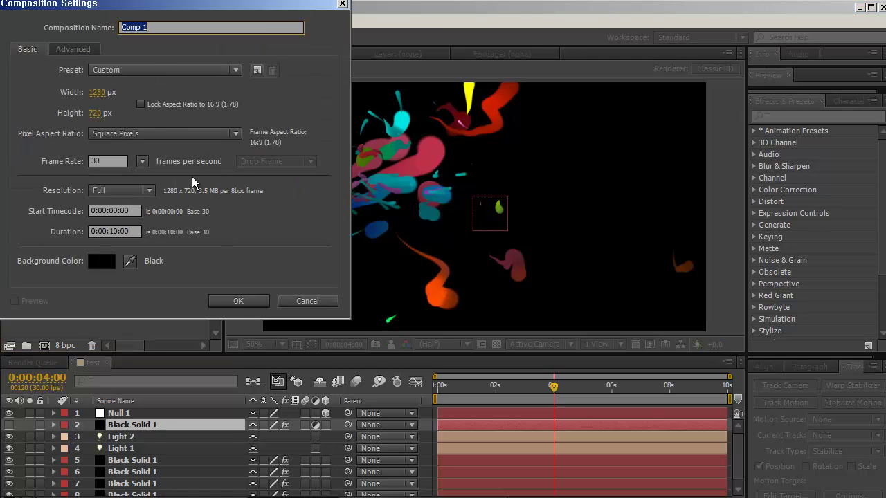
left_click(239, 302)
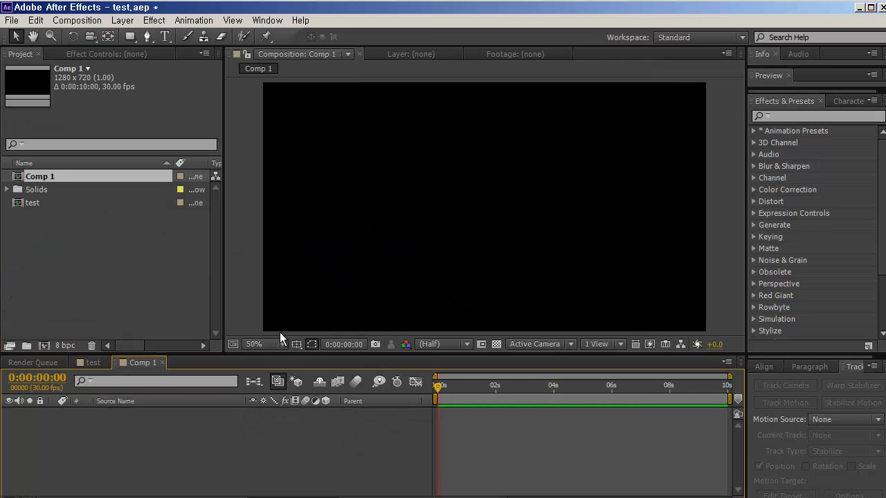
- Add Black Solid 1 from the Solids folder to Comp 1 as a layer
left_click(7, 189)
left_click(66, 208)
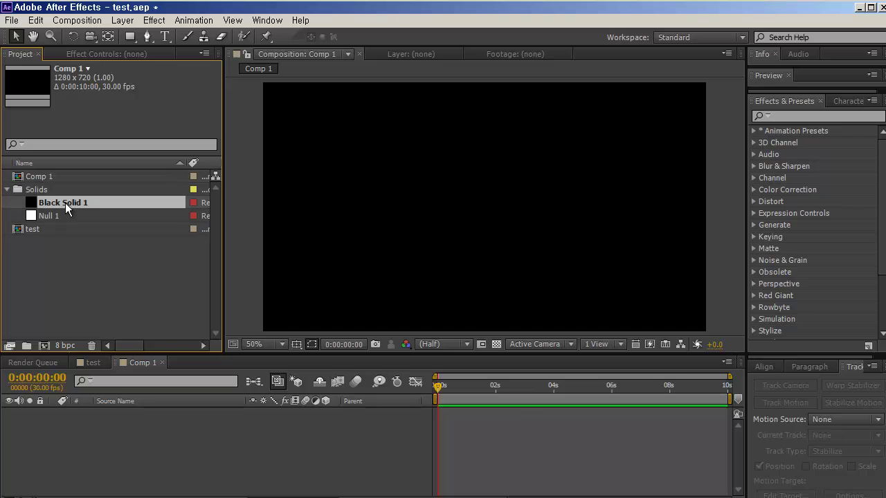
left_click_drag(66, 210, 236, 411)
- Find the Trapcode Particular effect by searching for "particular" and apply it to the Black Solid 1 layer
left_click(805, 116)
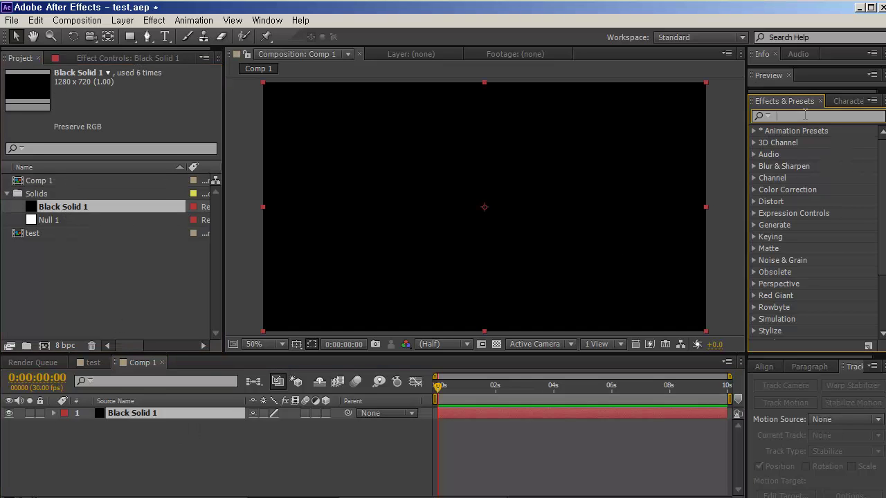
type("particu")
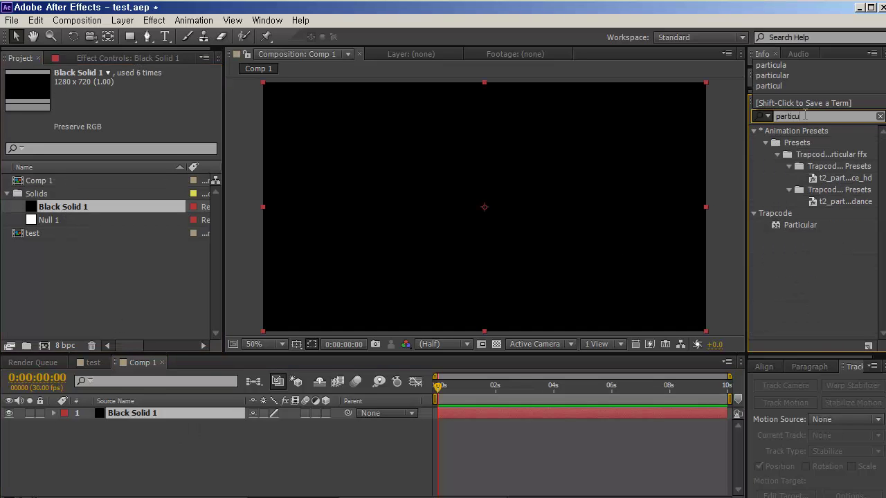
type("lar")
left_click_drag(801, 225, 485, 236)
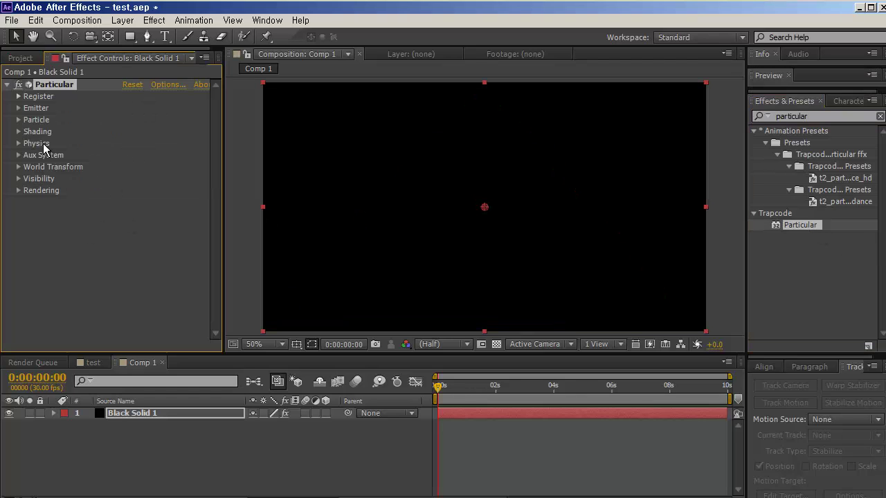
- Move the current time to 0:00:01:26 and set Particular's Emitter Type to Box
left_click(18, 108)
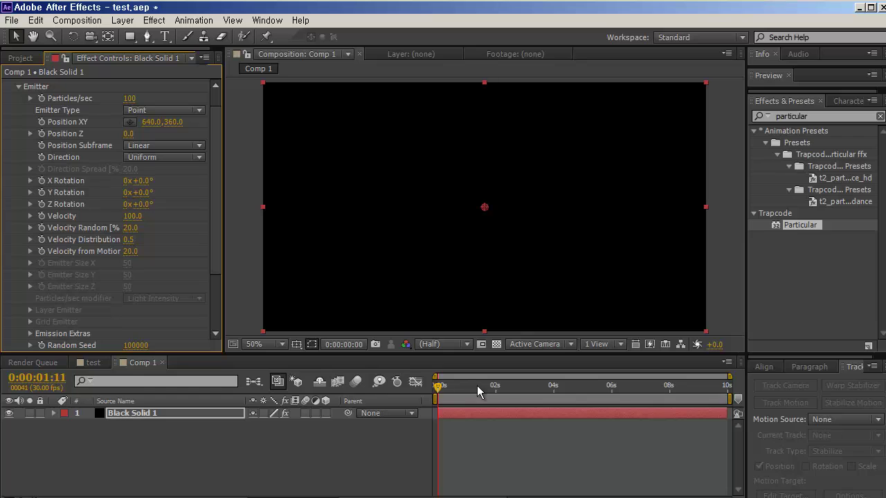
left_click_drag(477, 385, 491, 410)
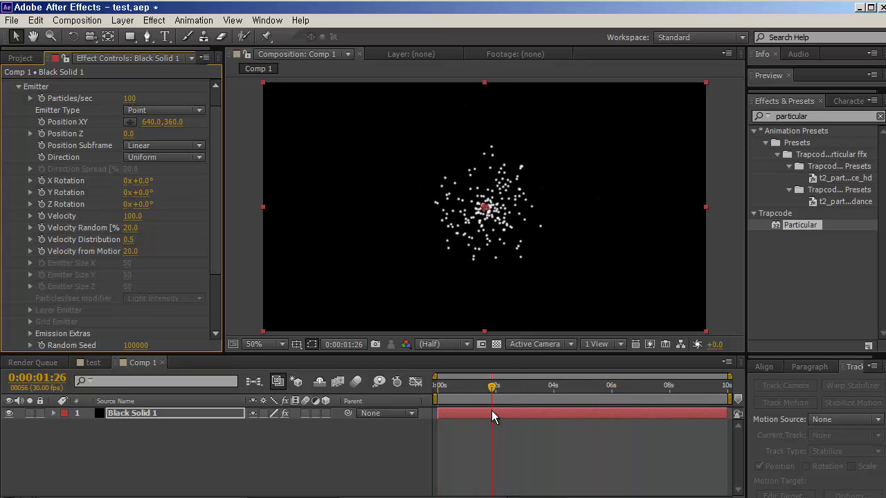
left_click(142, 111)
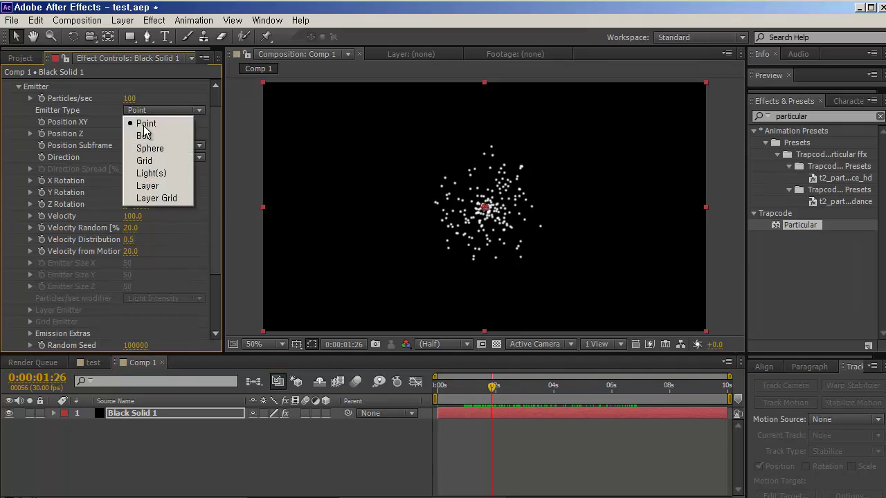
left_click(152, 135)
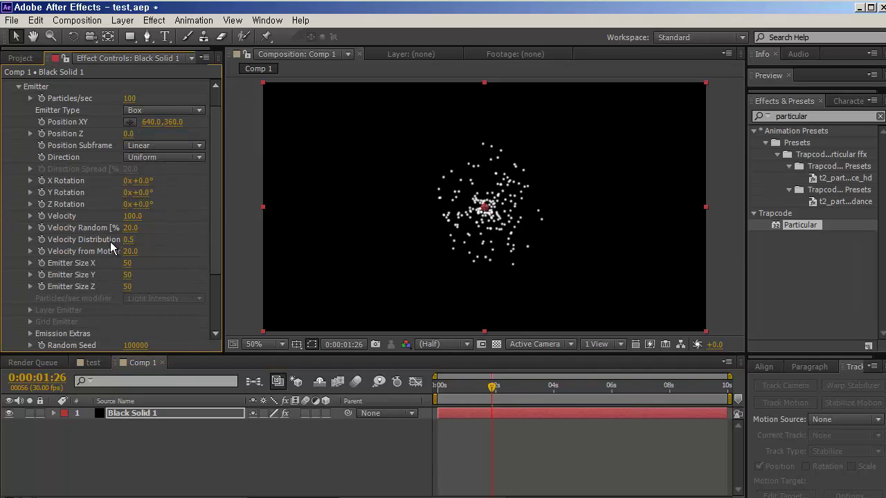
- Try reducing Emitter Size X, Y and Z to 0
left_click_drag(128, 267, 27, 276)
left_click_drag(126, 287, 14, 286)
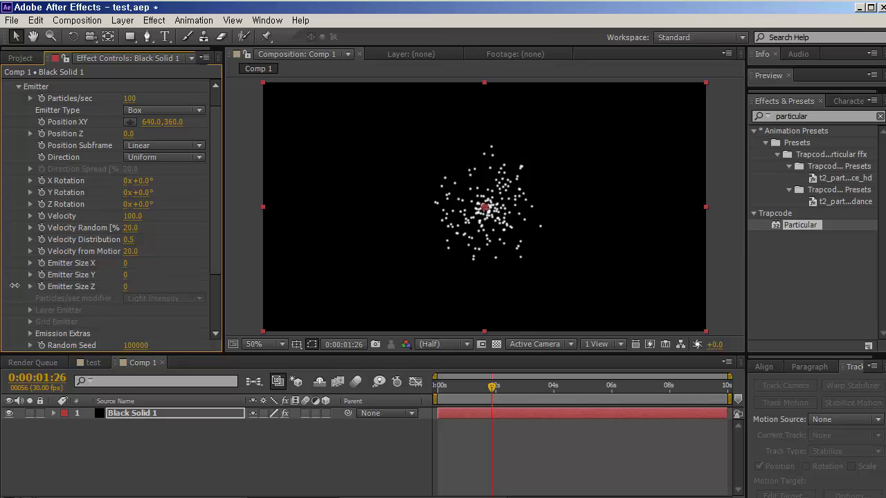
- Review the Position Subframe options, try the emitter's Directional direction, and return Direction to Uniform
left_click(163, 145)
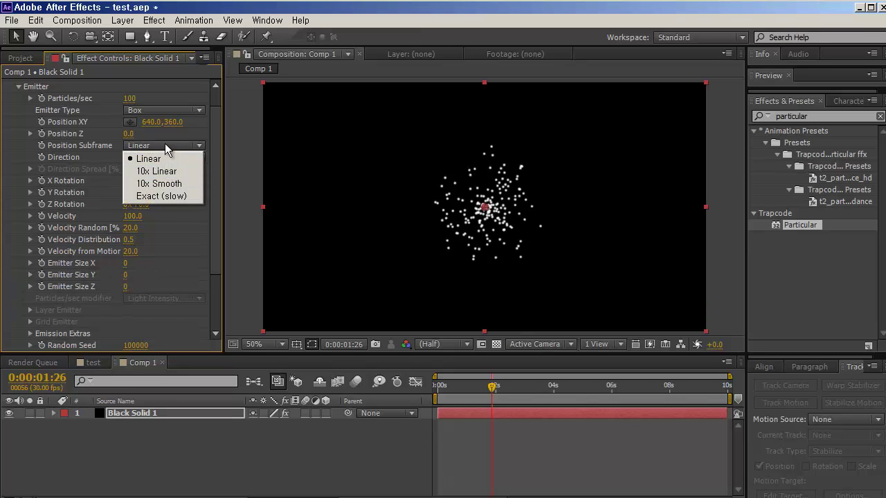
left_click(187, 153)
left_click(187, 155)
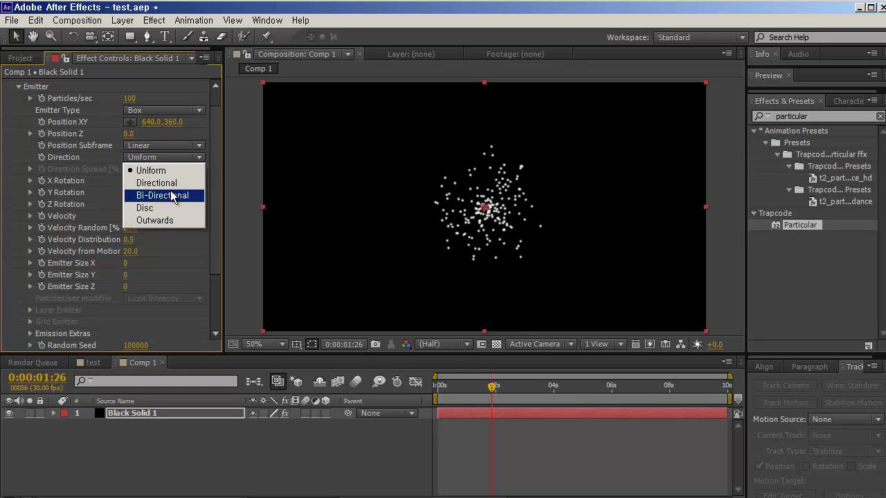
left_click(157, 183)
left_click(178, 155)
left_click(151, 171)
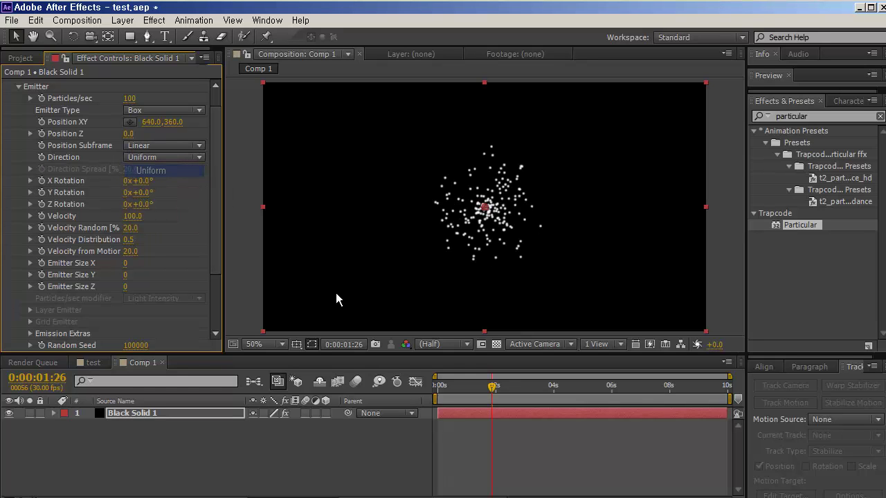
- Move the current time to 0:00:02:09 and set Emitter Size X, Y and Z to 50
mouse_move(492, 386)
left_mouse_down()
mouse_move(569, 386)
mouse_move(459, 386)
mouse_move(504, 386)
left_mouse_up()
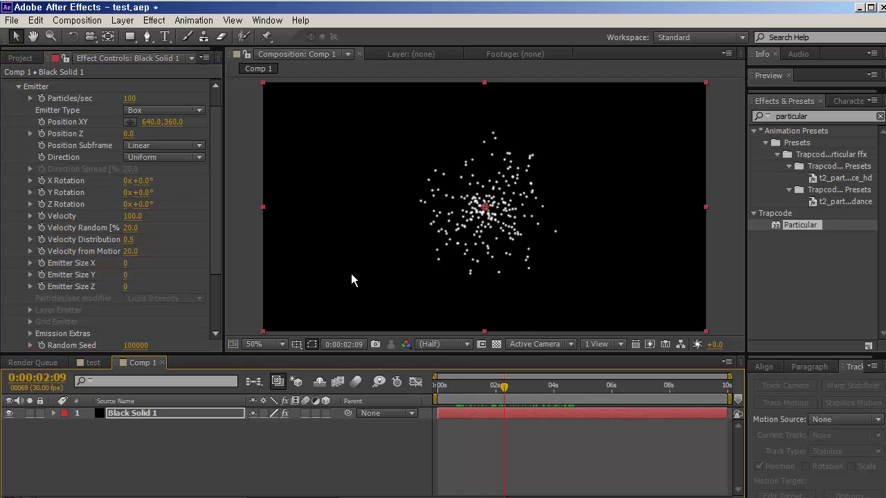
left_click(126, 263)
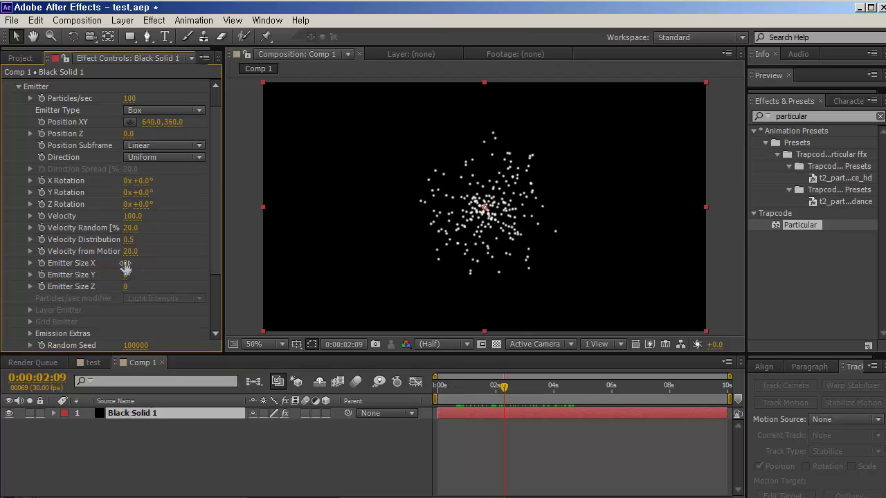
type("50")
key("Tab")
type("50")
key("Tab")
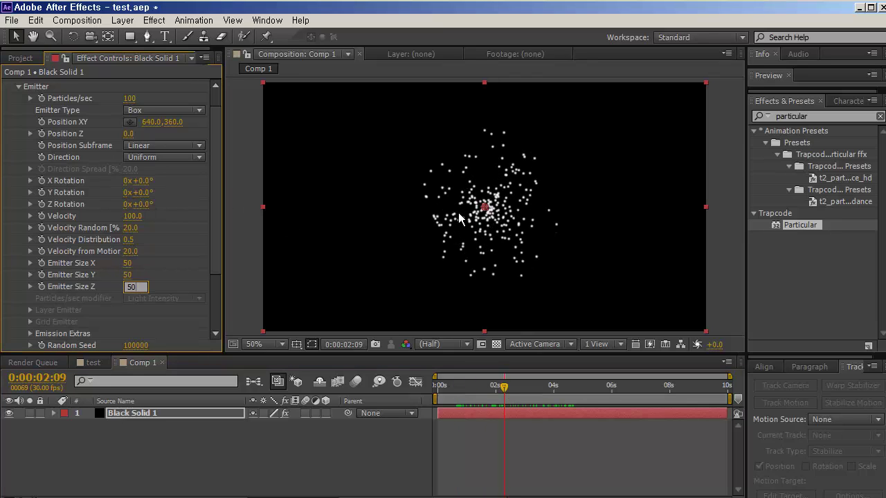
type("50")
key("Return")
- Preview the particle animation in Comp 1 from the start and scrub to 0:00:03:05
left_click_drag(501, 388, 439, 388)
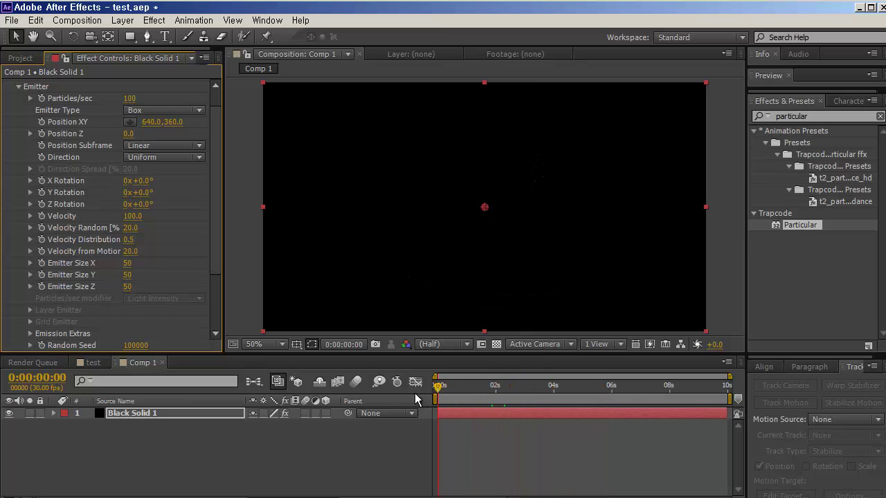
scroll(162, 135, "up", 2)
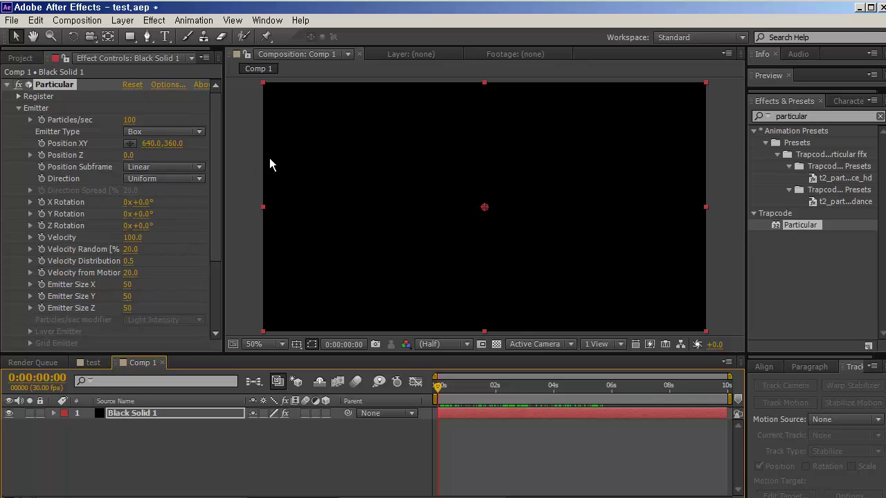
key("space")
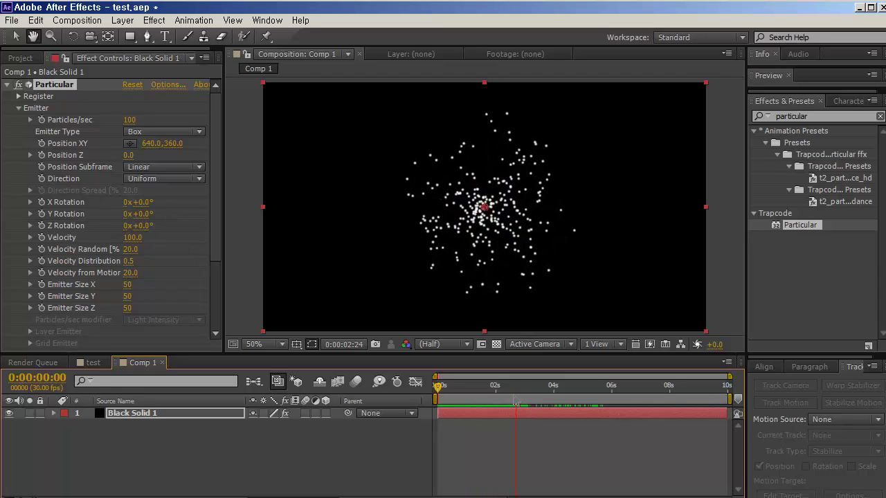
key("space")
left_click_drag(483, 396, 529, 396)
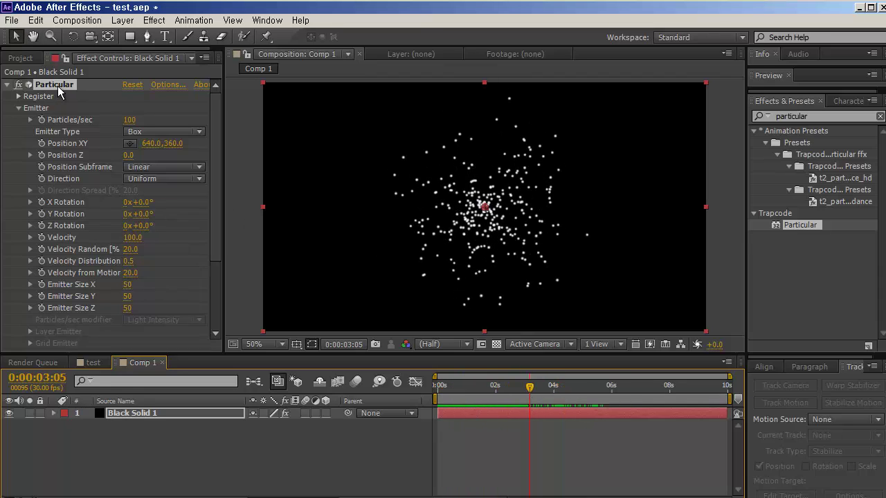
- In the test composition, solo Black Solid 1 layer 8 and scrub to 0:00:02:24 to examine its particle trails
left_click(93, 363)
left_click(490, 388)
mouse_move(481, 390)
left_mouse_down()
mouse_move(461, 389)
mouse_move(486, 389)
left_mouse_up()
scroll(38, 476, "down", 1)
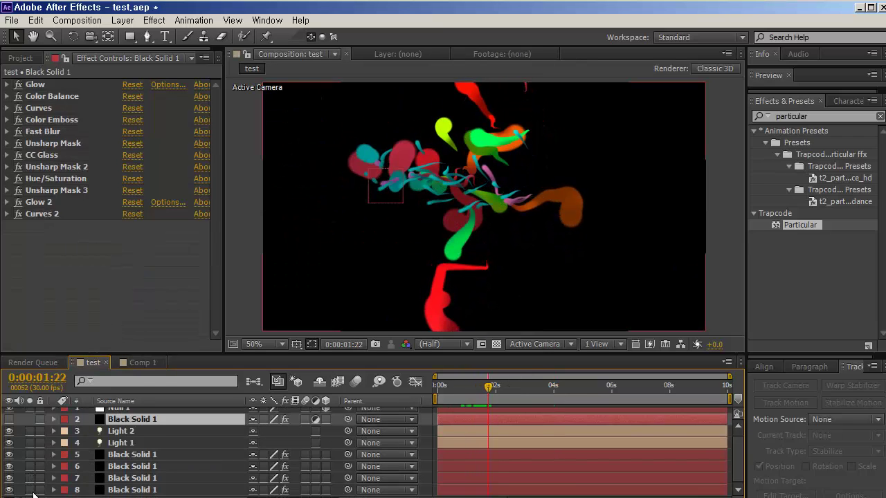
left_click(29, 490)
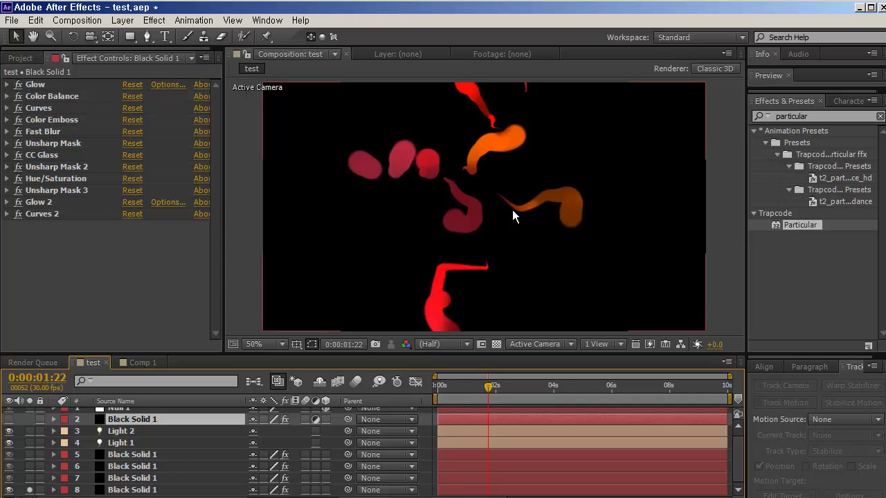
left_click_drag(471, 392, 519, 386)
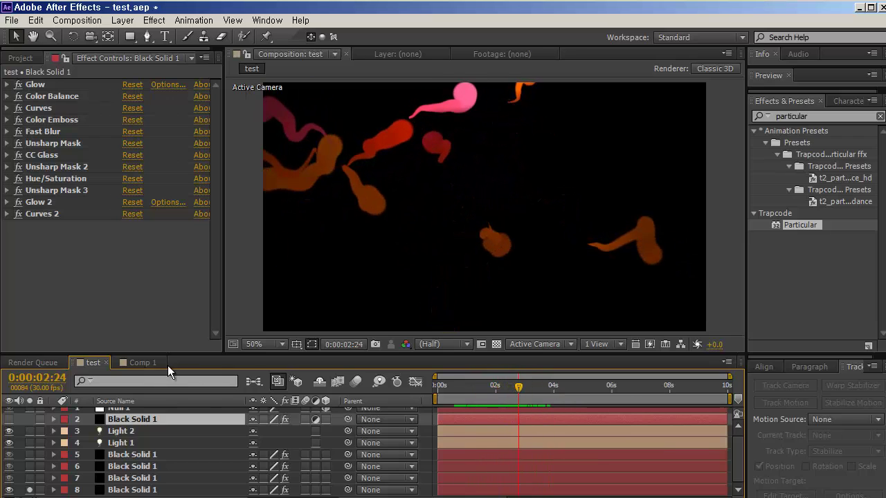
- In Comp 1, set the particle Life of Black Solid 1's Particular effect to 10 seconds and preview the animation
left_click(136, 362)
left_click(157, 413)
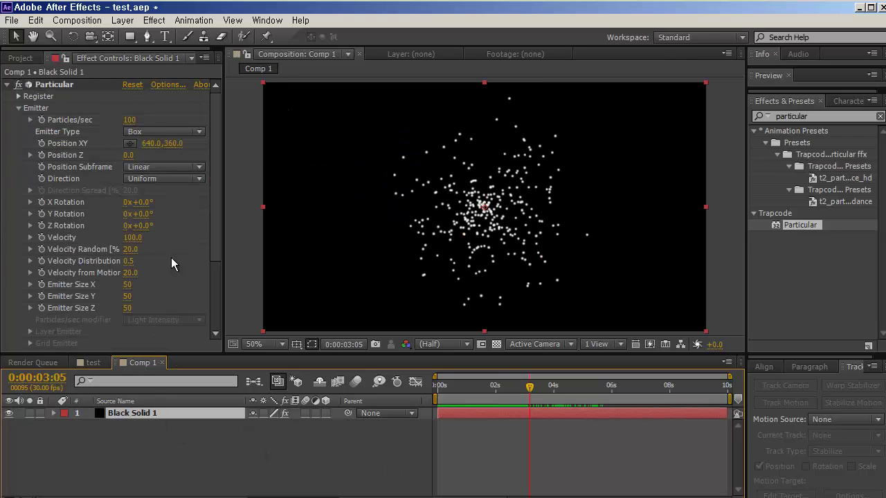
left_click(213, 270)
left_click_drag(213, 270, 220, 318)
left_click(18, 275)
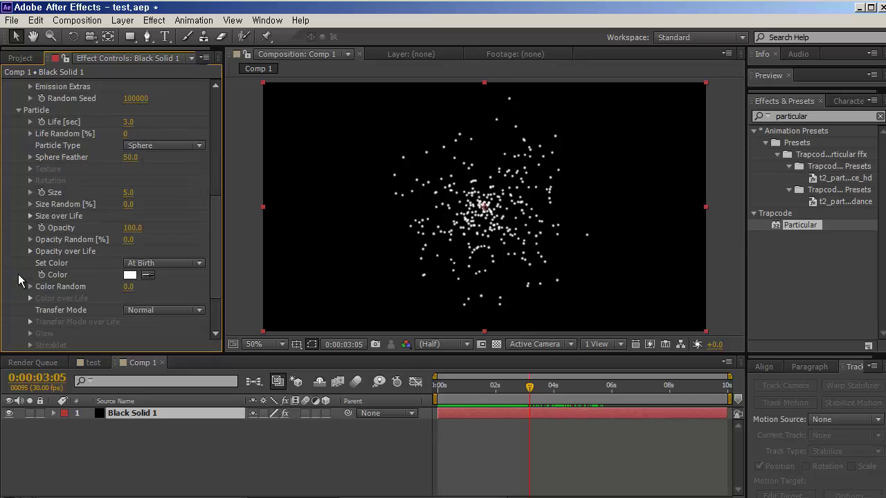
left_click_drag(128, 127, 138, 122)
left_click(129, 122)
type("6.2")
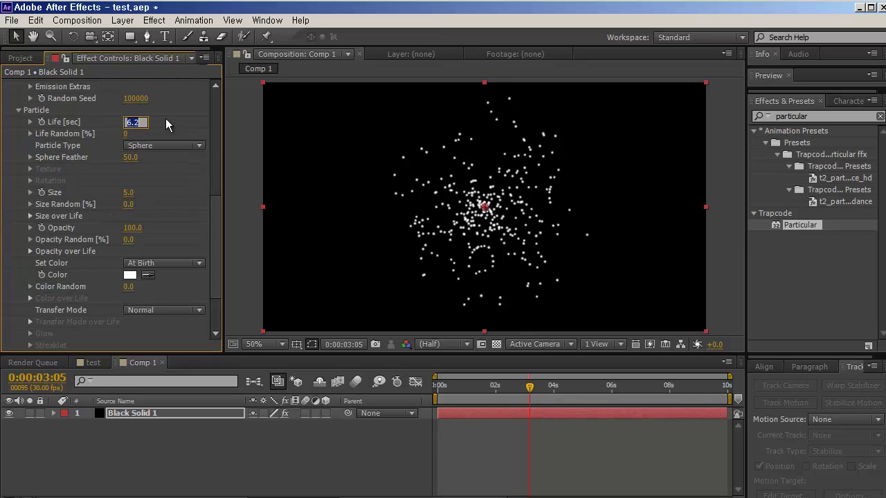
key("Return")
left_click(131, 121)
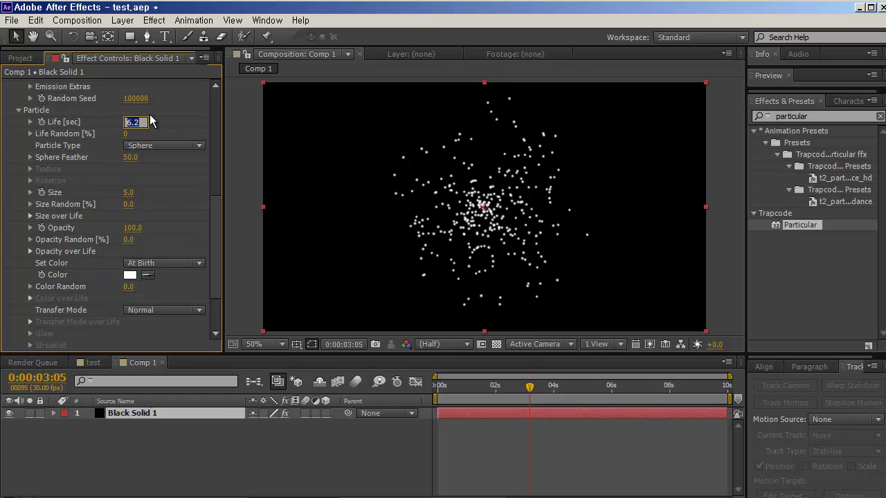
key("Return")
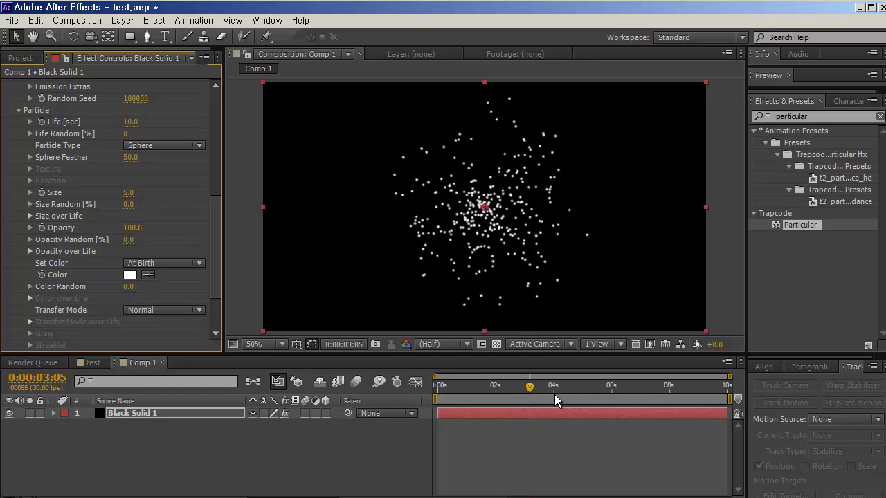
left_click_drag(557, 400, 473, 396)
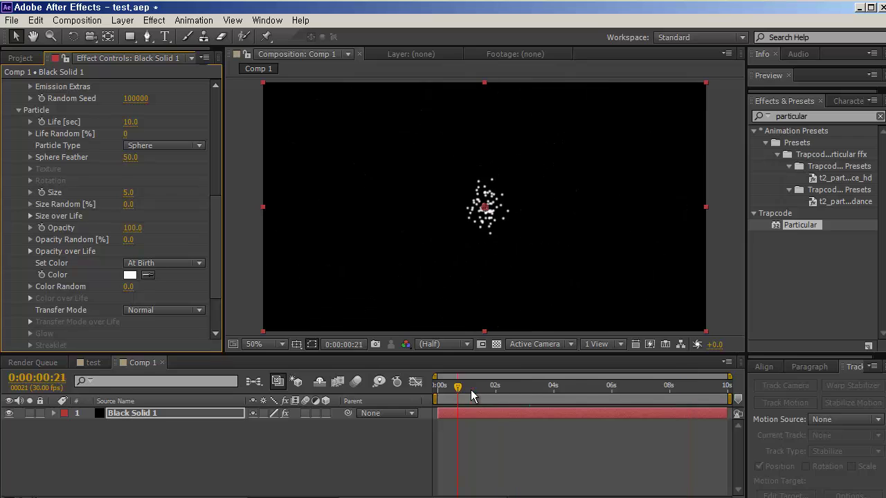
key("space")
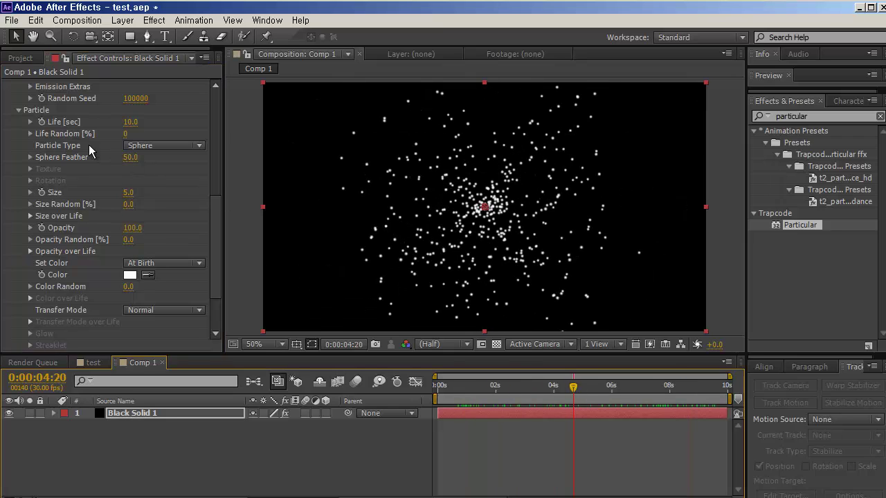
- Set the emitter's Particles/sec to 30 and scrub the timeline to 0:00:09:08 to review the animation
scroll(89, 145, "up", 10)
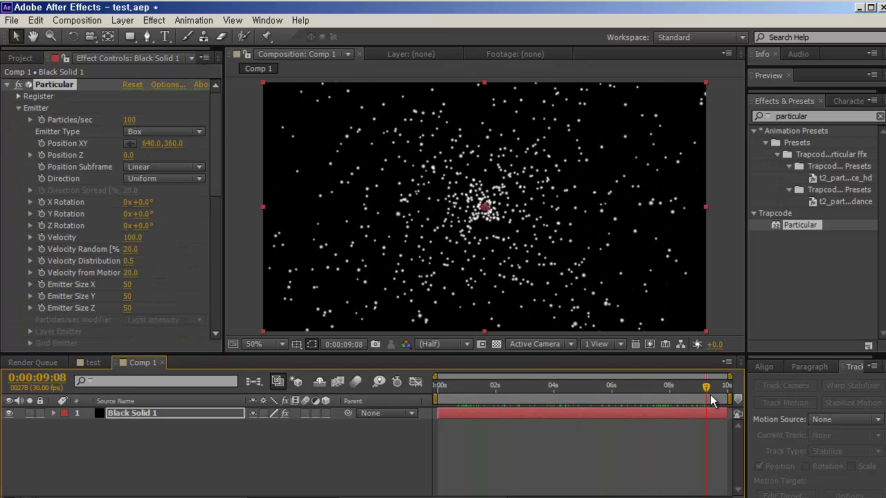
left_click(130, 122)
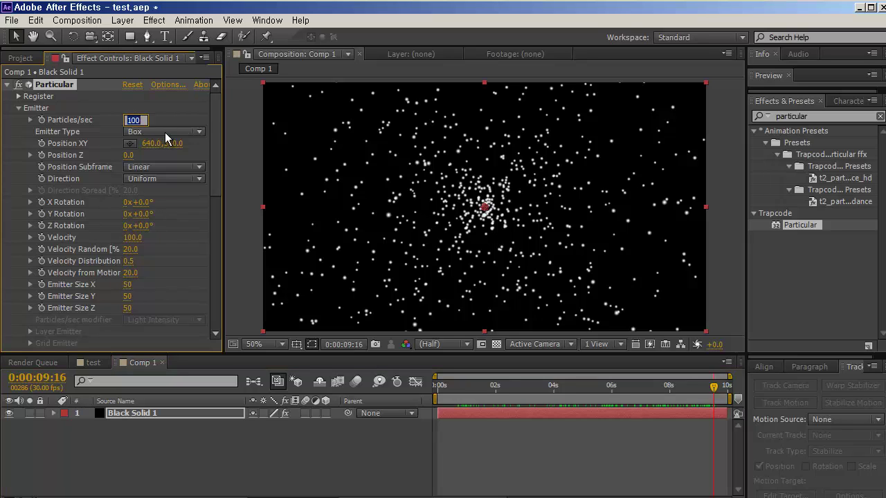
type("30")
key("Return")
left_click_drag(454, 387, 706, 386)
left_click(562, 455)
key("space")
- Set the particles' Life Random to 50% and scrub to 0:00:06:19
scroll(150, 230, "down", 10)
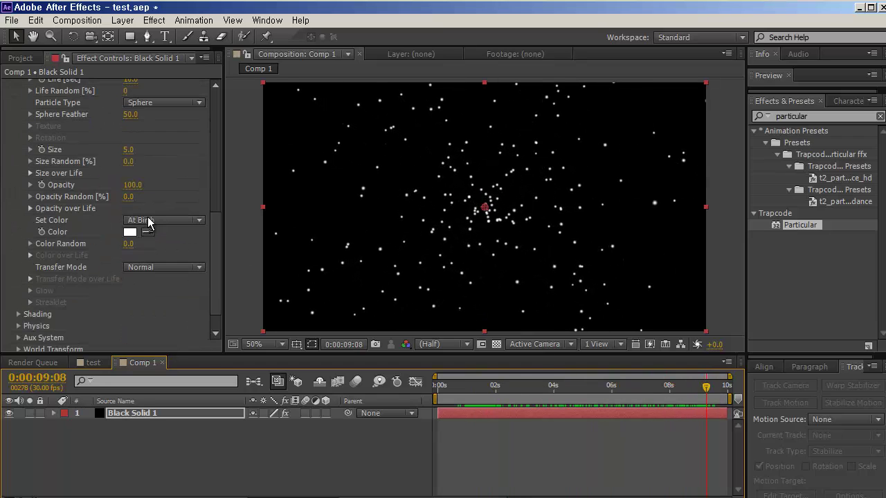
scroll(156, 215, "up", 2)
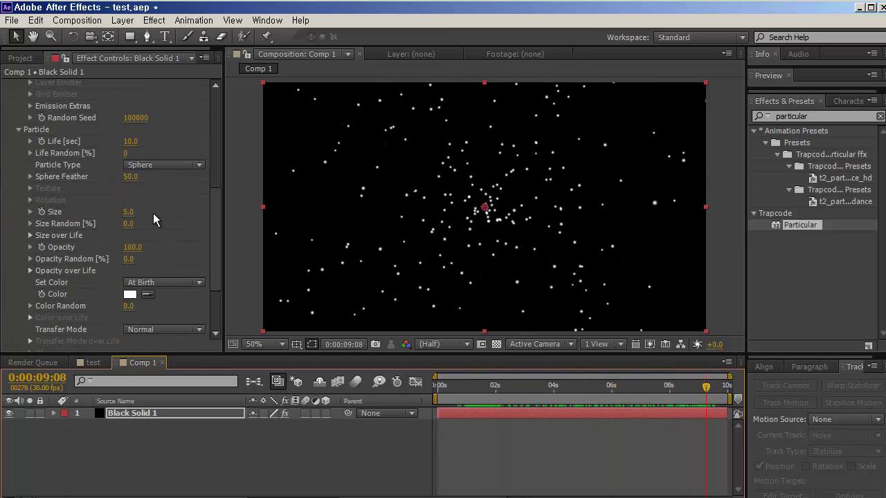
left_click(125, 154)
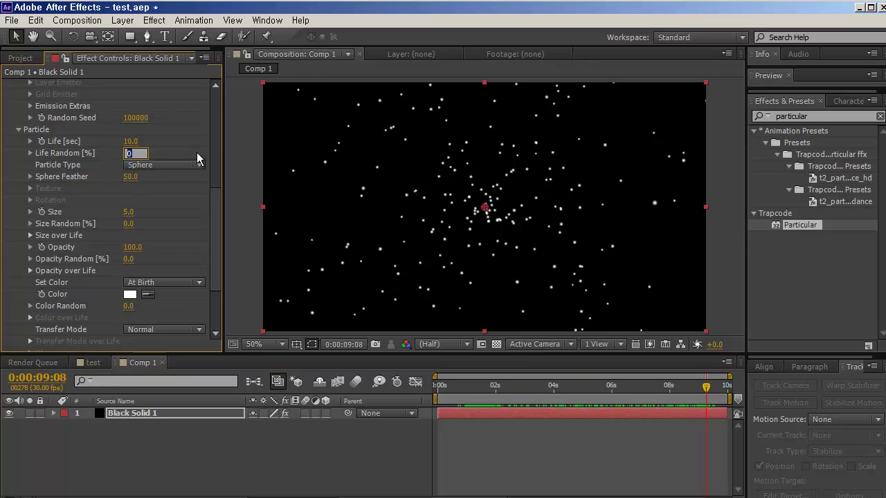
type("50")
key("Return")
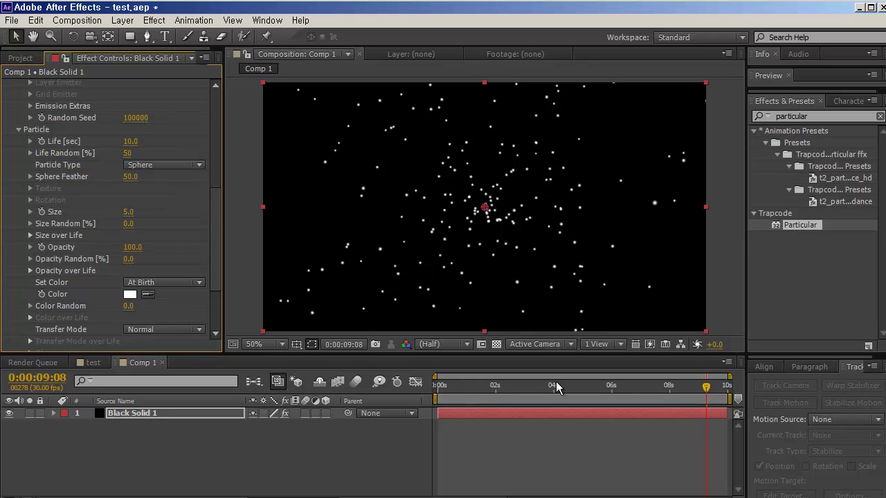
left_click_drag(550, 383, 630, 399)
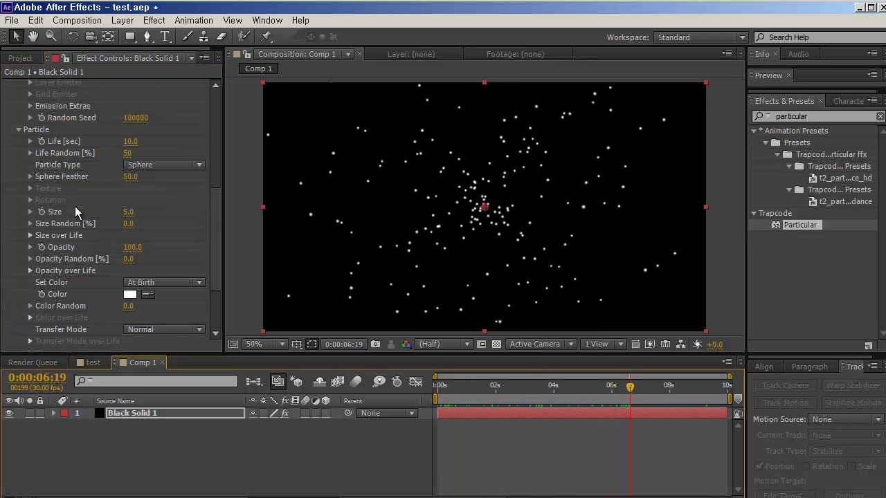
- Set the particle Size to 20, compare against the test composition's trails, and return to Comp 1
scroll(73, 211, "down", 3)
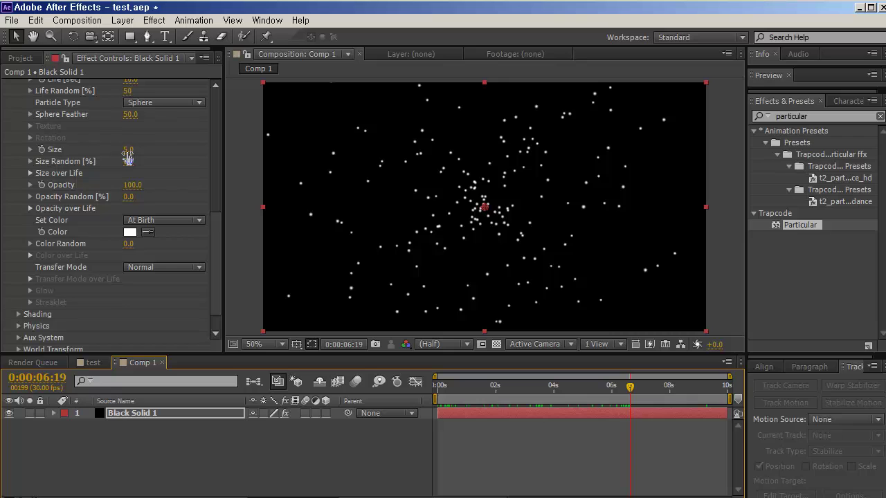
left_click_drag(128, 156, 206, 150)
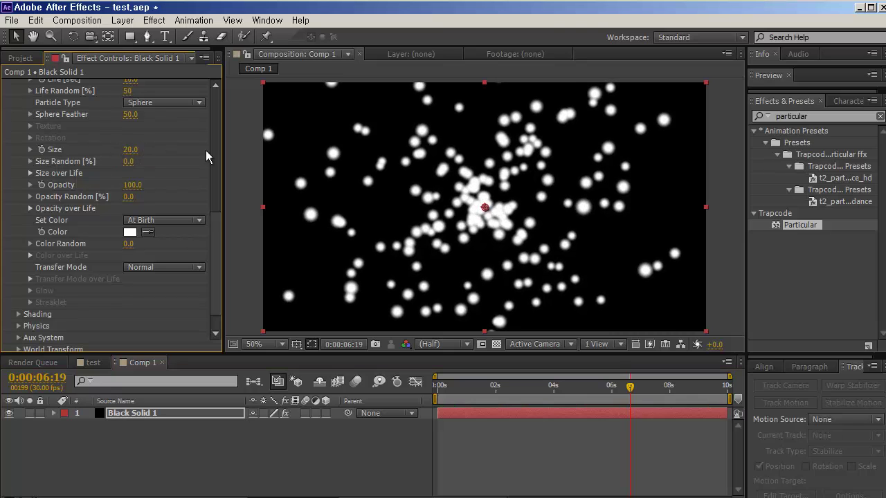
left_click(93, 363)
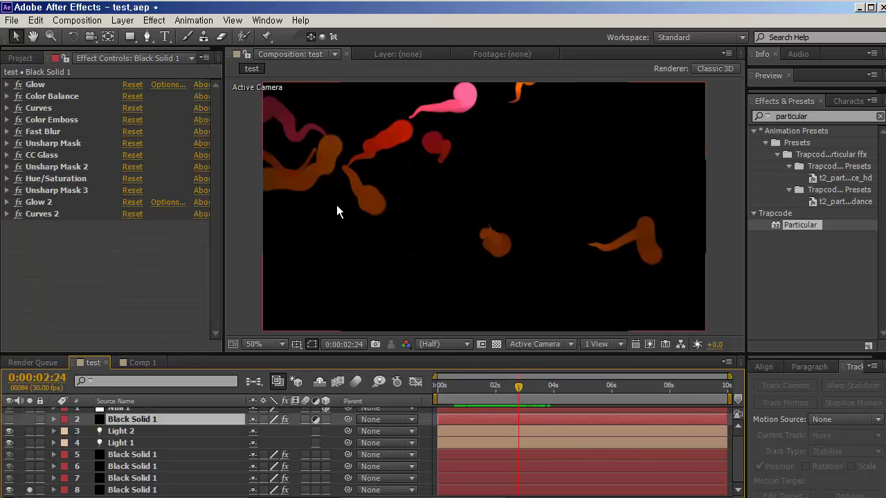
left_click(144, 363)
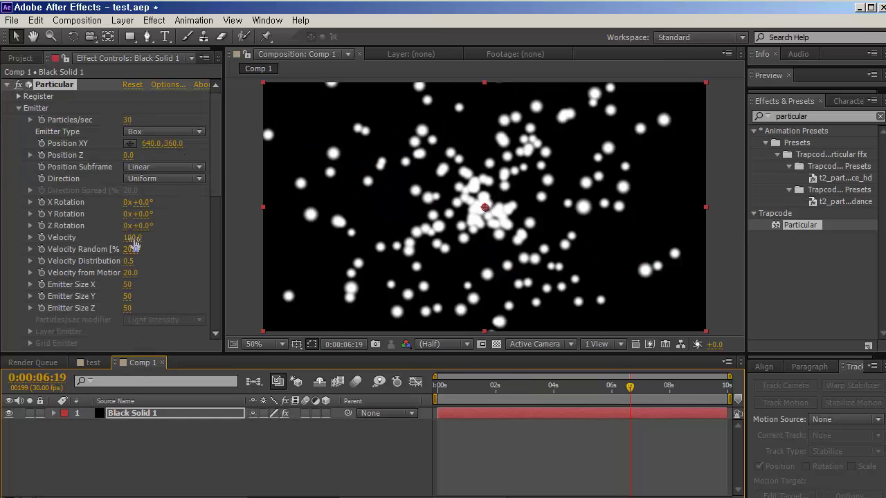
- Set the particles' Size Random to 50%
scroll(166, 249, "down", 5)
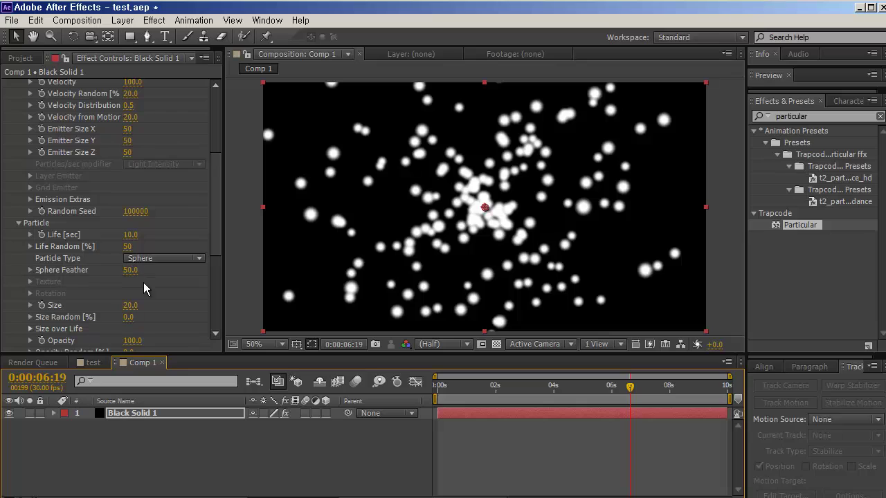
scroll(138, 284, "down", 2)
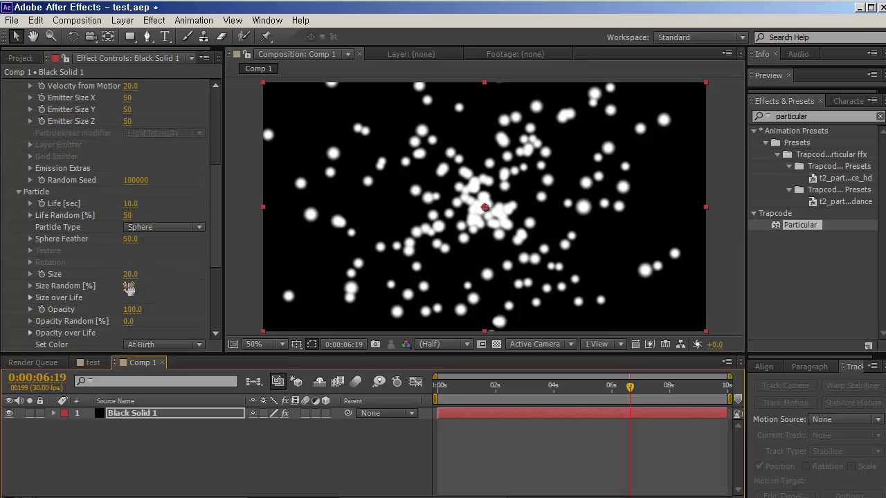
left_click_drag(129, 288, 133, 286)
left_click(131, 286)
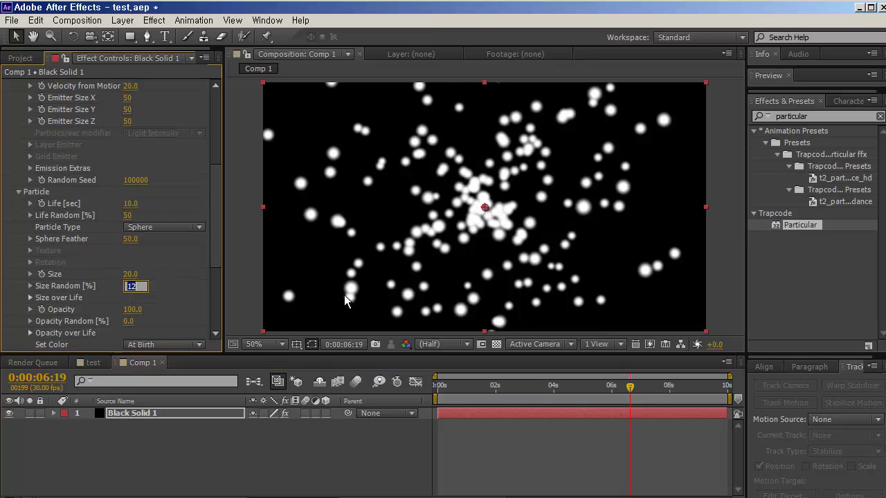
type("50")
key("Return")
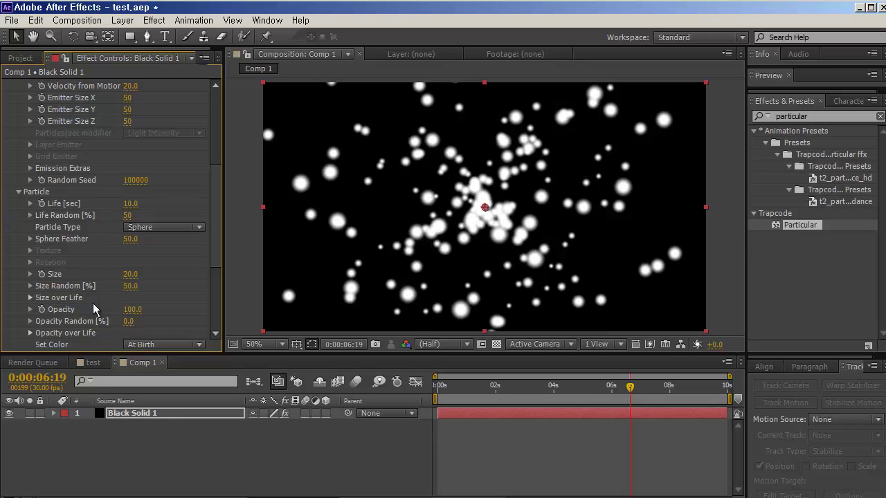
- Try lowering the particles' Opacity to about 22, and undo the change
left_click_drag(130, 310, 101, 309)
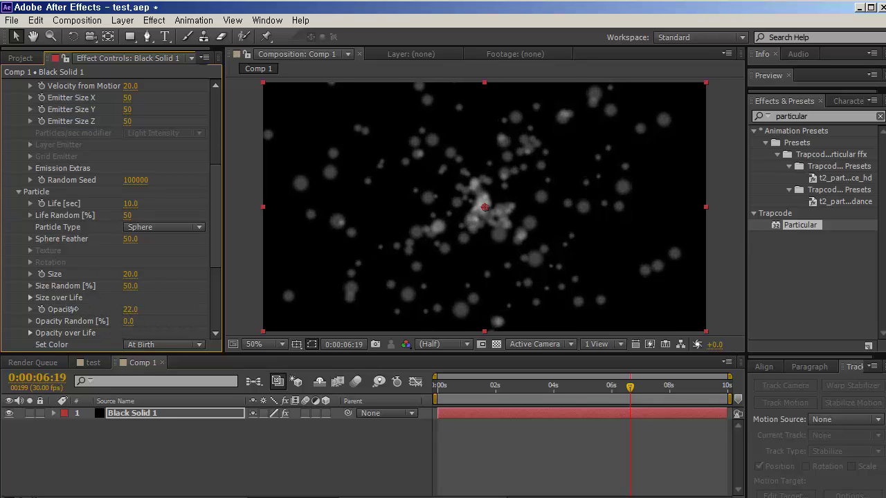
key("ctrl+z")
- Set Sphere Feather to 0, apply the Size over Life preset that peaks early and tapers to death, and scrub to 0:00:04:12
left_click(29, 297)
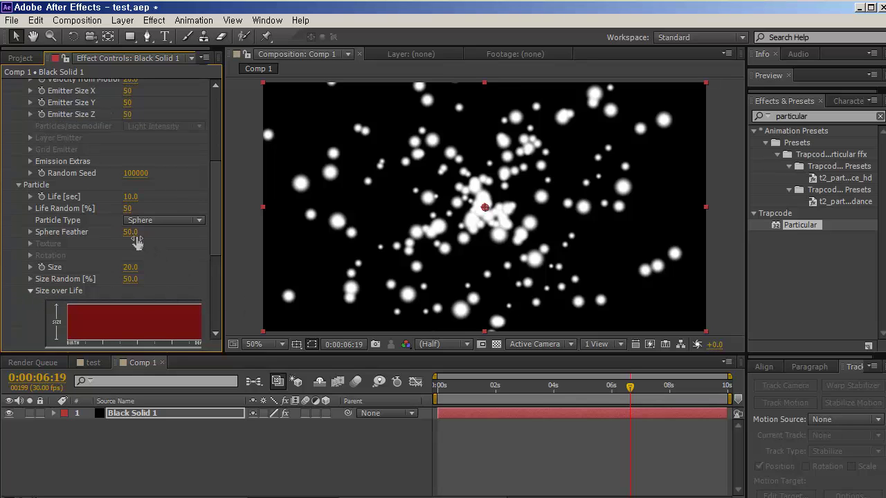
left_click_drag(130, 232, 59, 235)
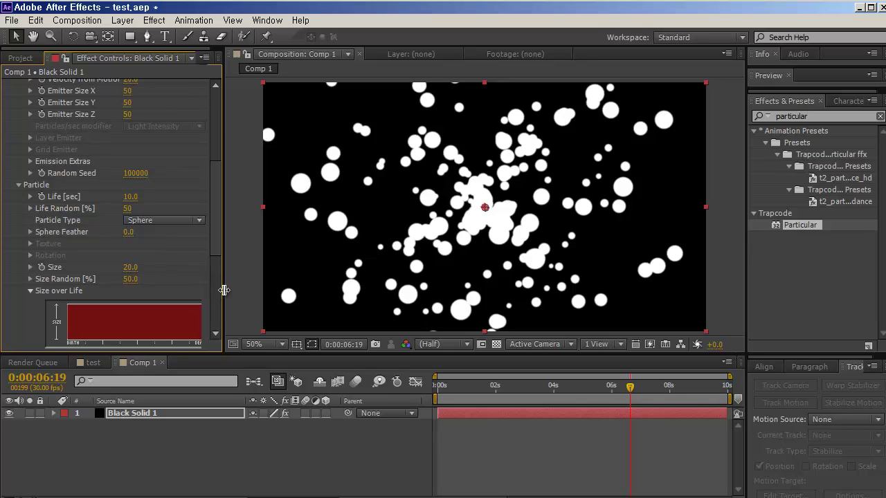
left_click_drag(216, 235, 254, 276)
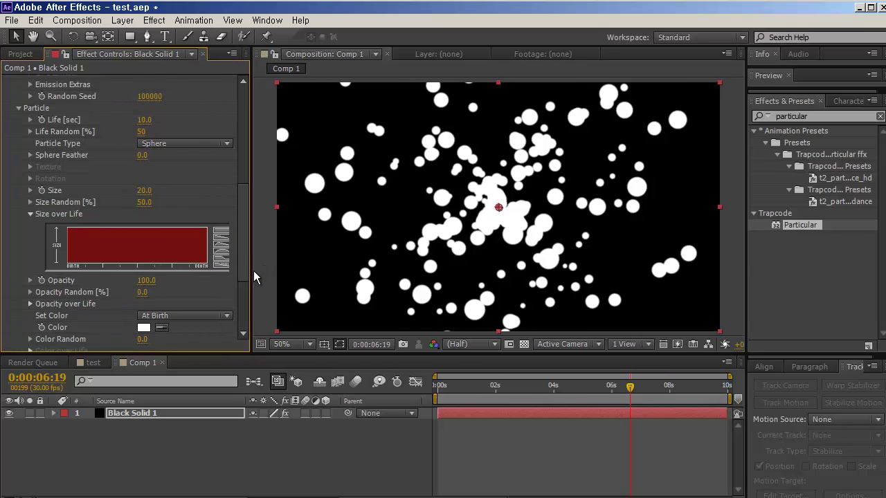
left_click(225, 244)
mouse_move(440, 390)
left_mouse_down()
mouse_move(721, 398)
mouse_move(564, 395)
left_mouse_up()
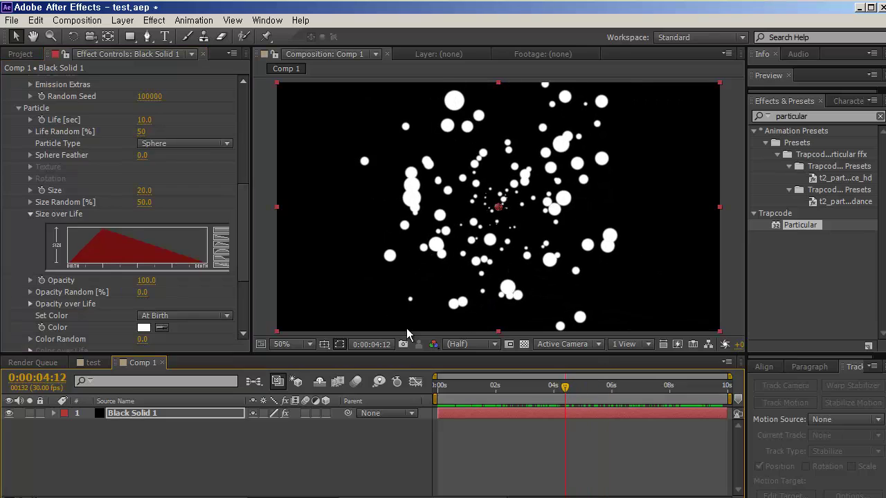
- Expand the Aux System settings, review the Emit options, and scrub the animation to 0:00:08:21
scroll(177, 249, "down", 5)
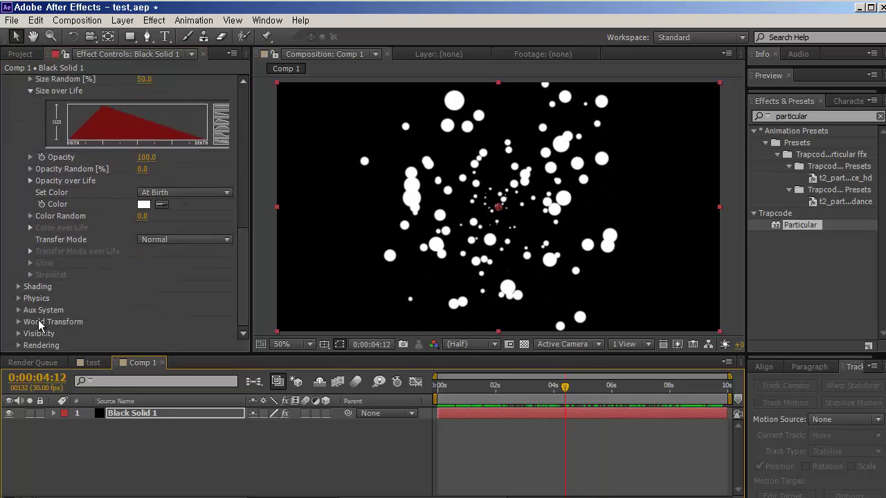
left_click(19, 310)
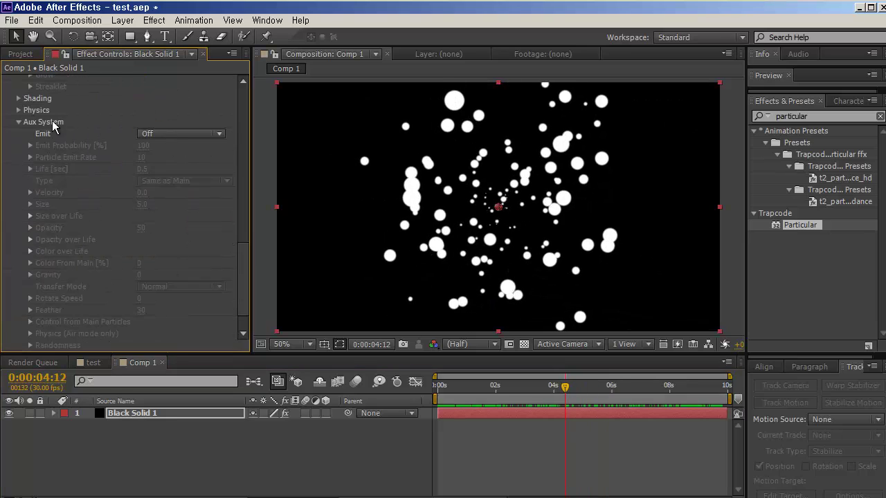
scroll(176, 208, "up", 4)
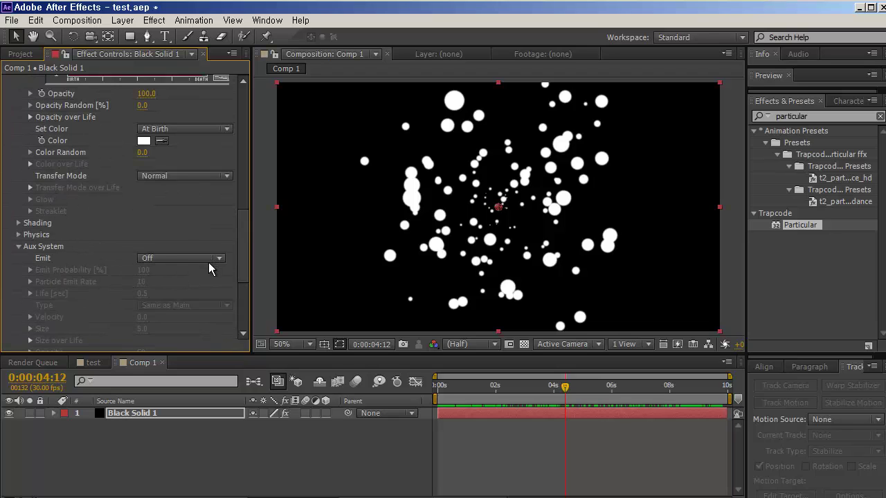
left_click(188, 260)
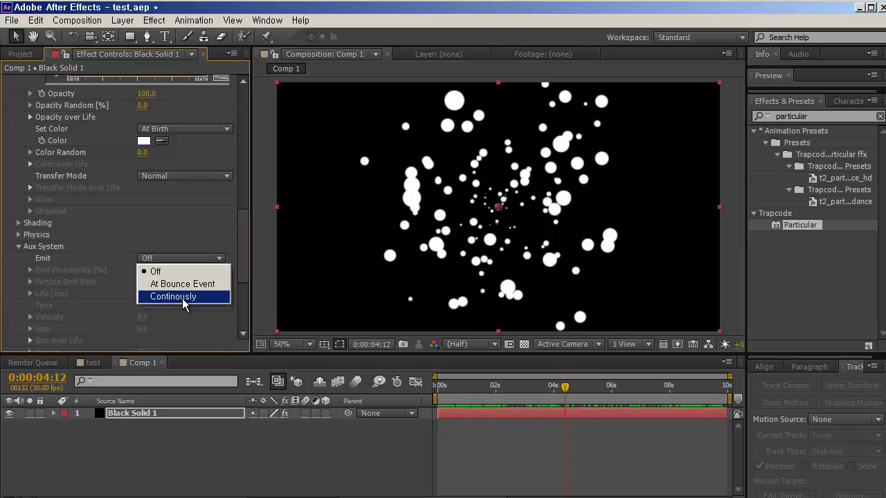
left_click_drag(461, 386, 690, 393)
left_click(347, 235)
- Set the emitter's Particles/sec to 10
left_click_drag(246, 241, 247, 109)
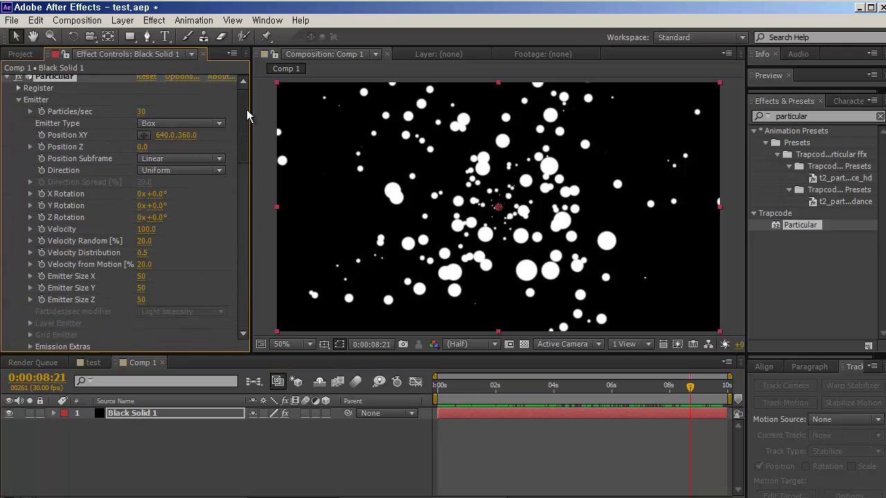
left_click(145, 115)
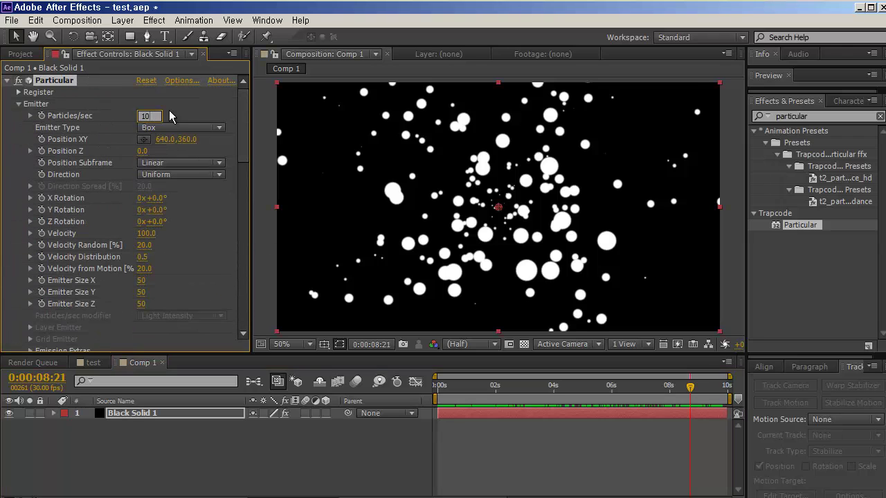
key("Return")
- Set the Aux System's Emit option to Continously so the main particles emit trails
left_click_drag(246, 125, 239, 261)
left_click(147, 190)
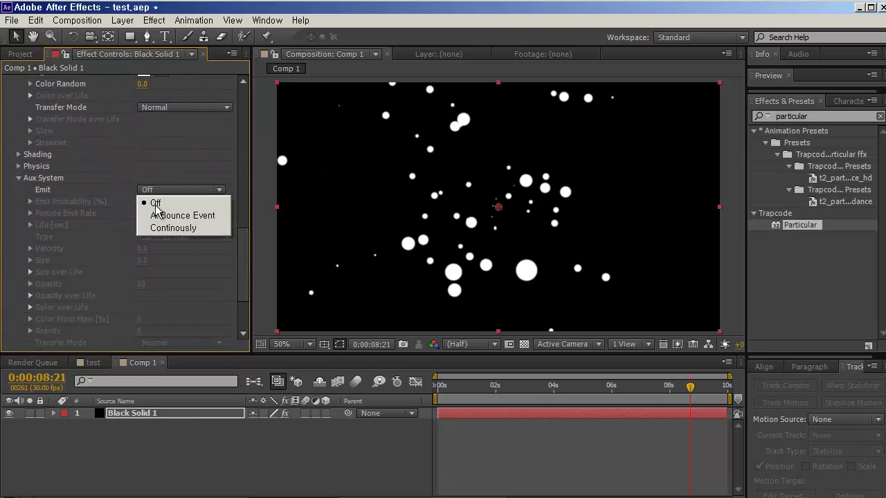
left_click(164, 230)
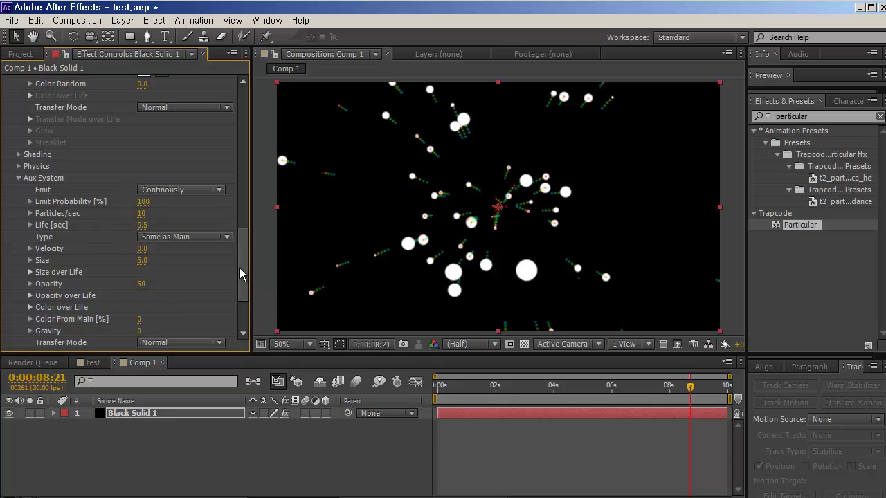
- Set the Aux System's Particles/sec to 24 and its Life to 1.0 second
mouse_move(244, 286)
left_mouse_down()
mouse_move(239, 135)
mouse_move(241, 295)
left_mouse_up()
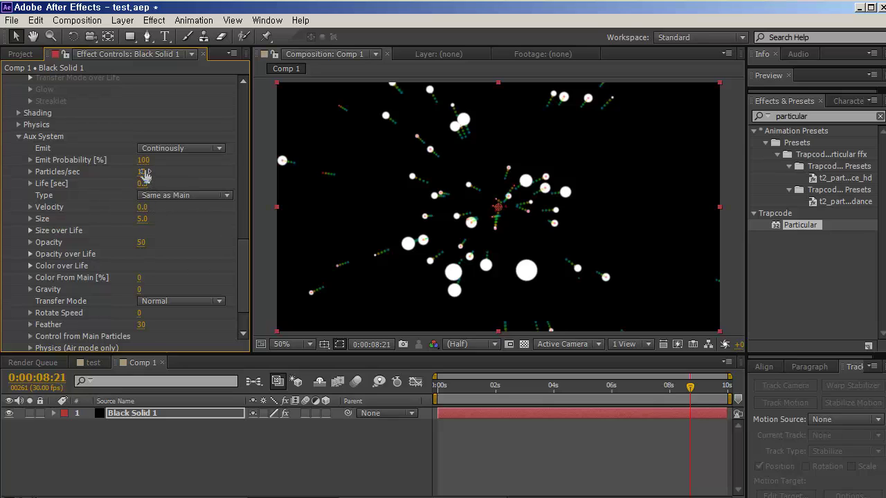
mouse_move(143, 172)
left_mouse_down()
mouse_move(186, 169)
mouse_move(140, 169)
left_mouse_up()
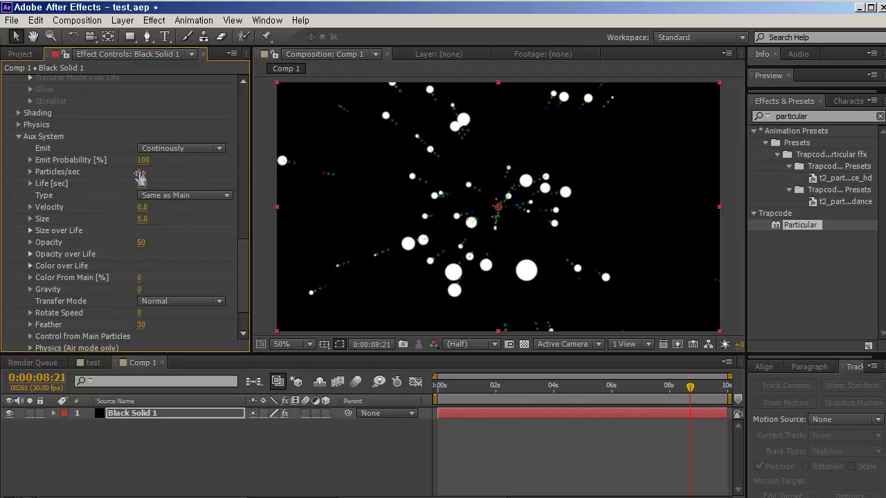
mouse_move(139, 172)
left_mouse_down()
mouse_move(153, 183)
mouse_move(141, 183)
left_mouse_up()
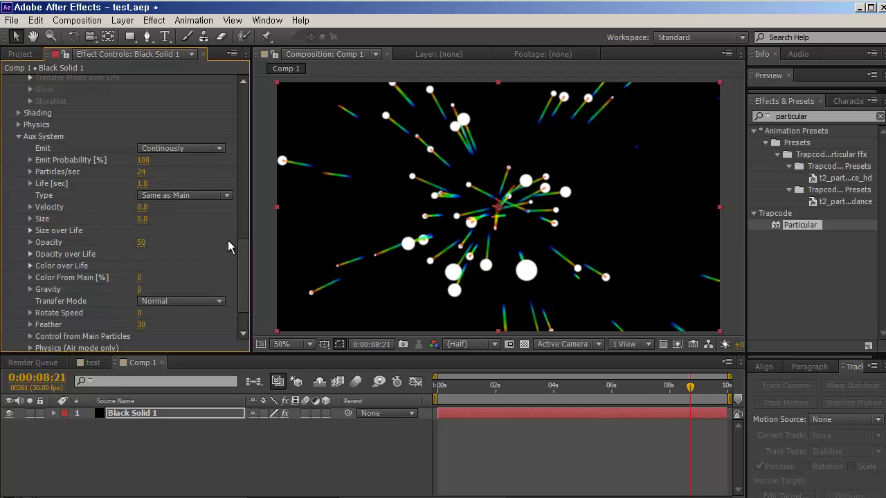
- Set the main particle Size to 0 and the Aux System's Size to 10
left_click_drag(243, 270, 241, 188)
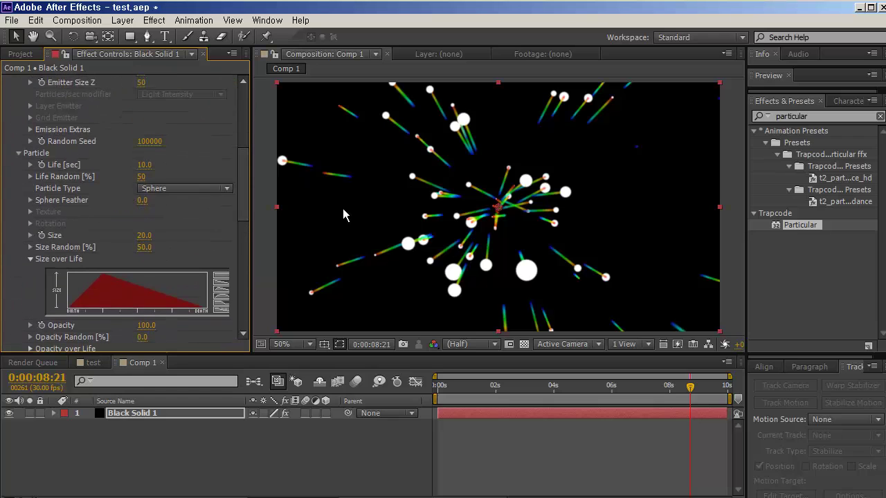
left_click_drag(145, 238, 107, 237)
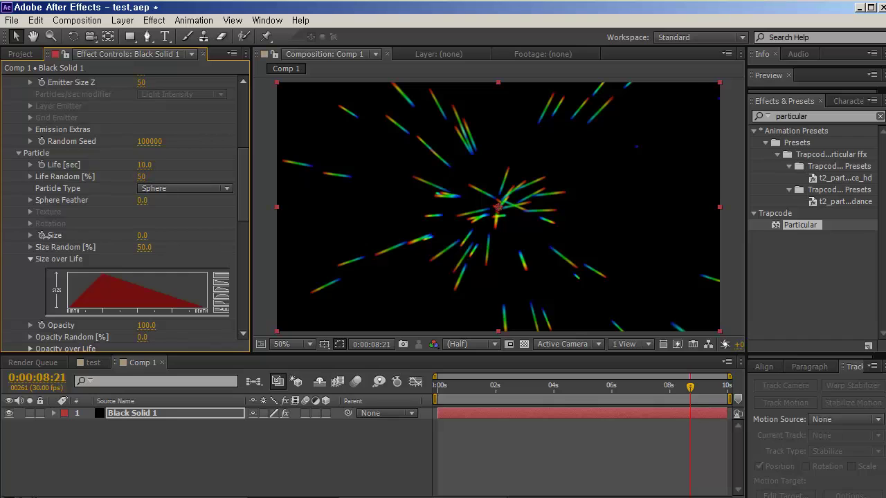
left_click_drag(244, 219, 251, 322)
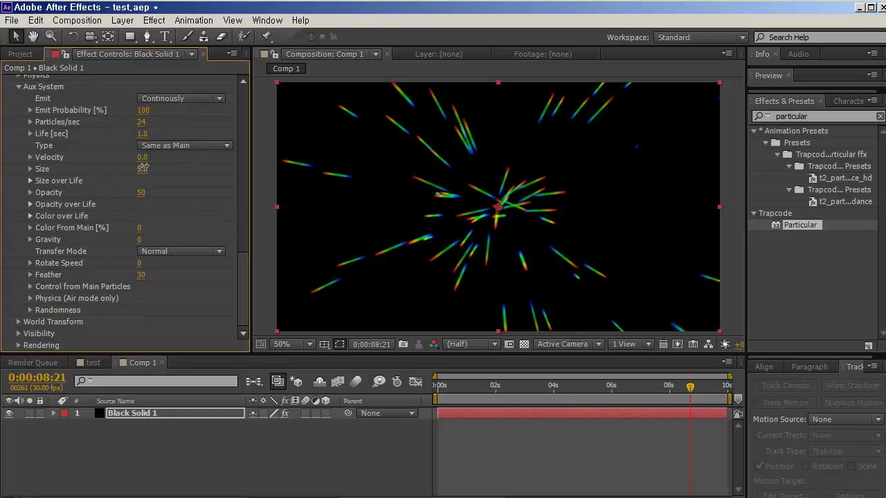
left_click_drag(144, 171, 148, 165)
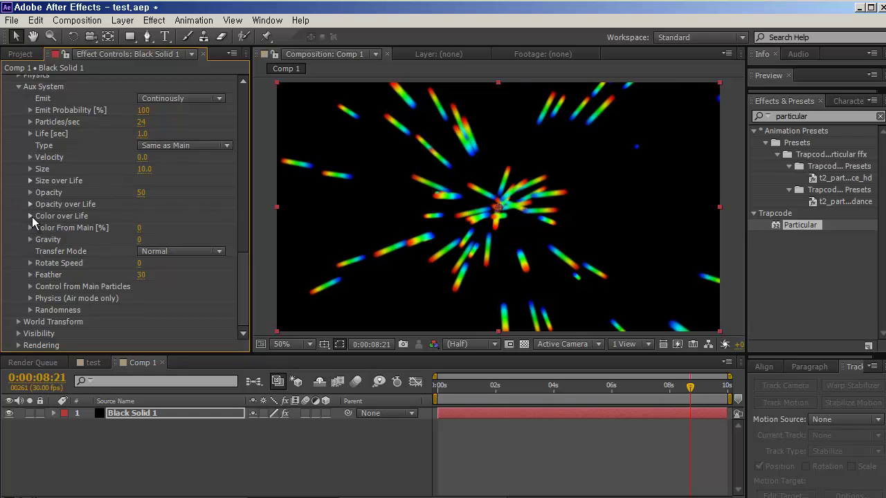
- Expand the Aux System's Color over Life gradient, widen the effect controls, and set Color From Main to 100%
left_click(31, 216)
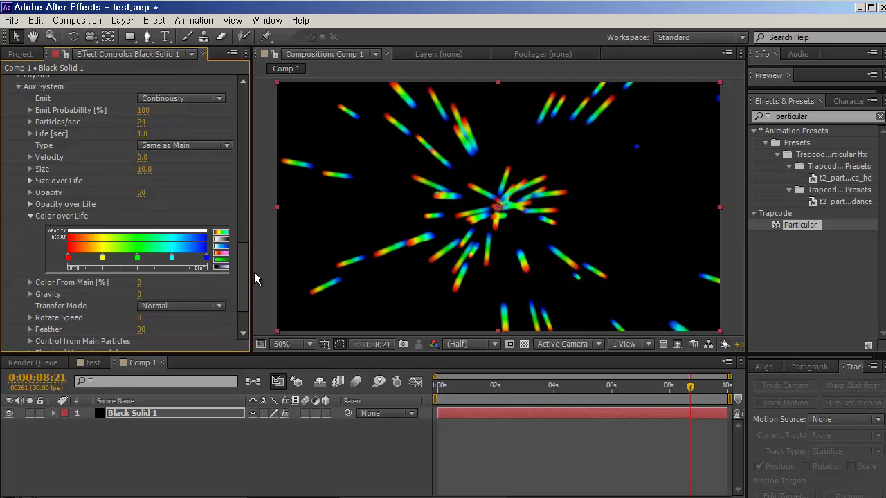
left_click_drag(251, 275, 289, 274)
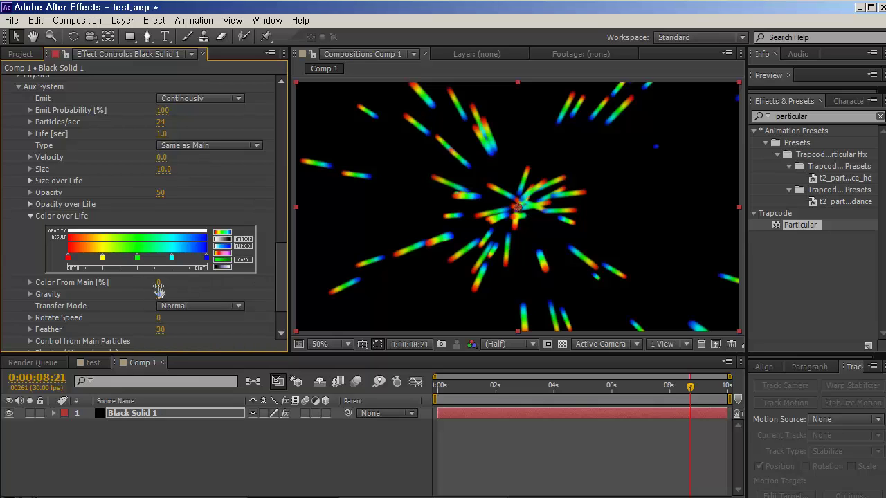
left_click_drag(158, 282, 247, 283)
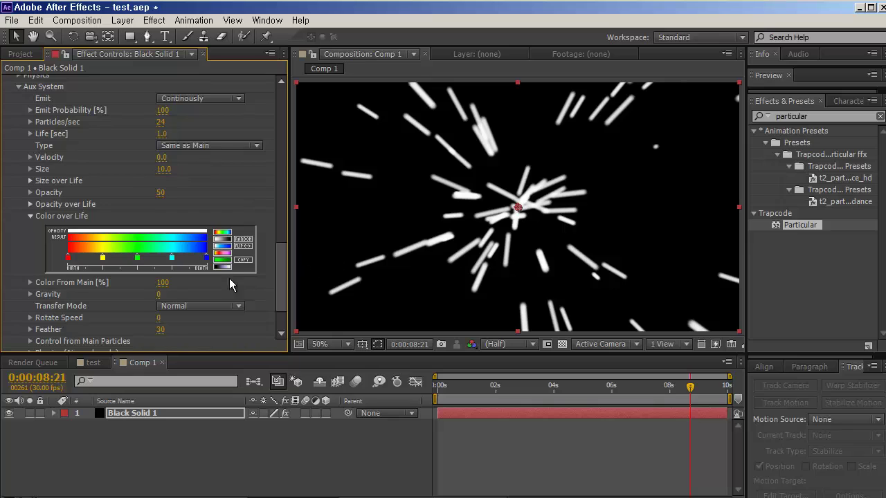
left_click_drag(161, 282, 13, 284)
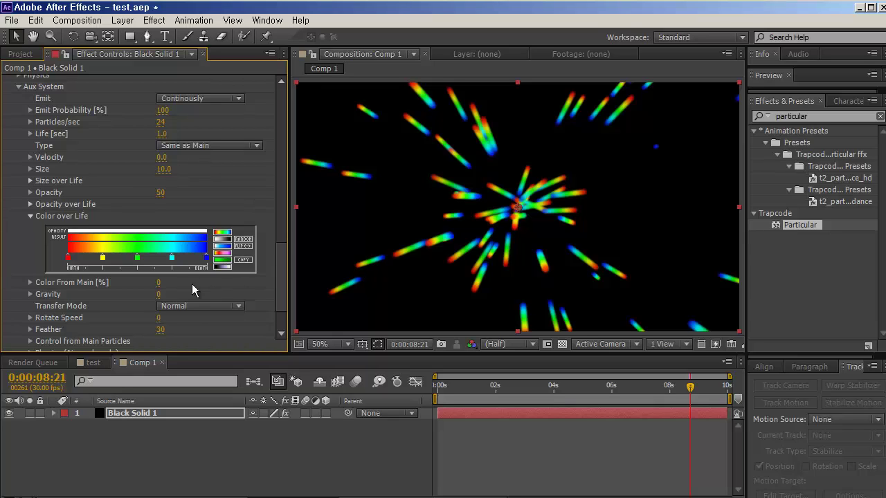
left_click_drag(158, 282, 277, 253)
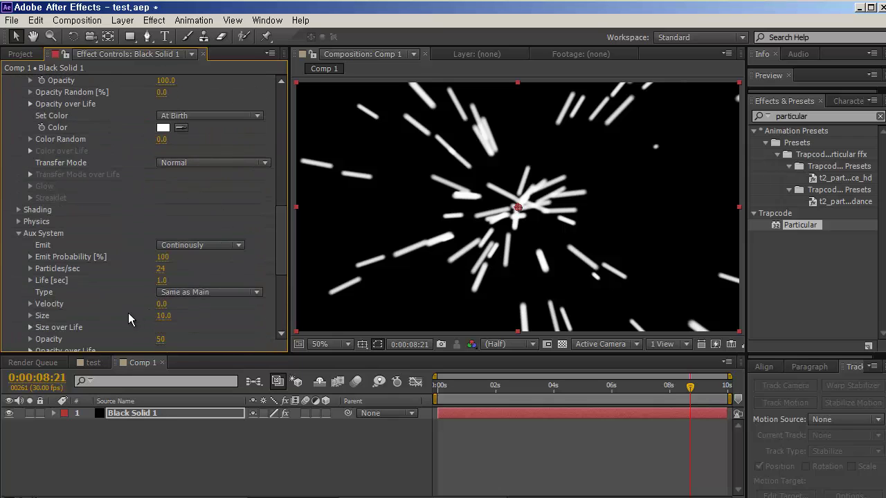
- Set the main particles' Set Color to Random from Gradient with the yellow-red-pink-purple Color over Life preset, keeping its red stop
scroll(190, 262, "up", 3)
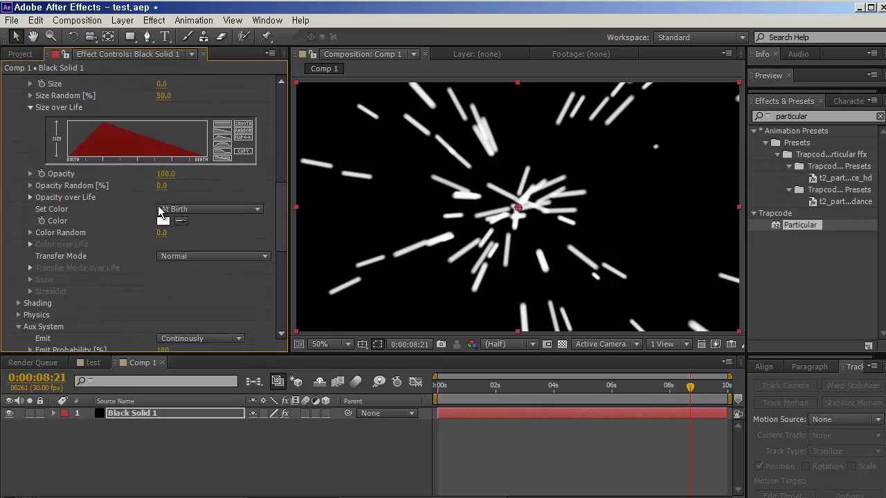
left_click(195, 208)
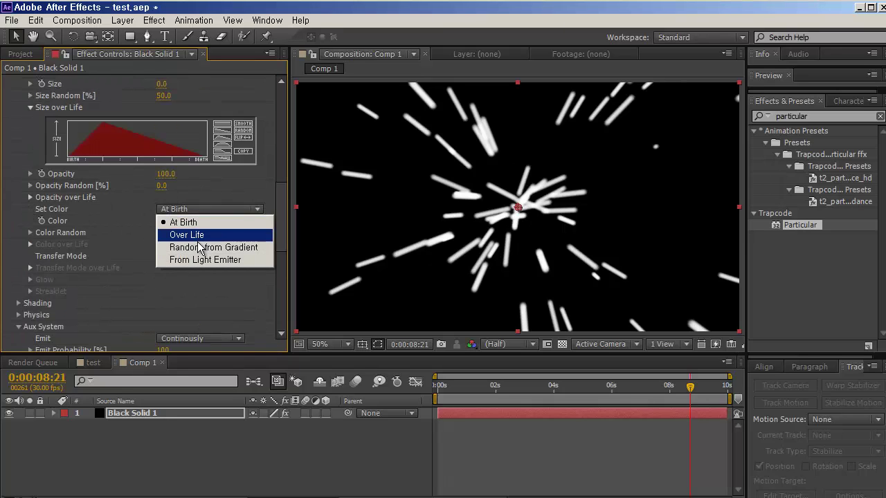
left_click(253, 247)
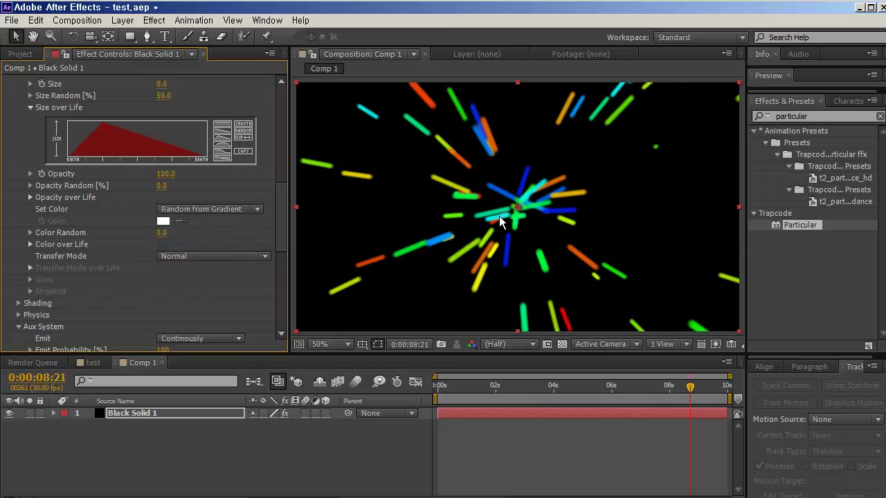
left_click(30, 233)
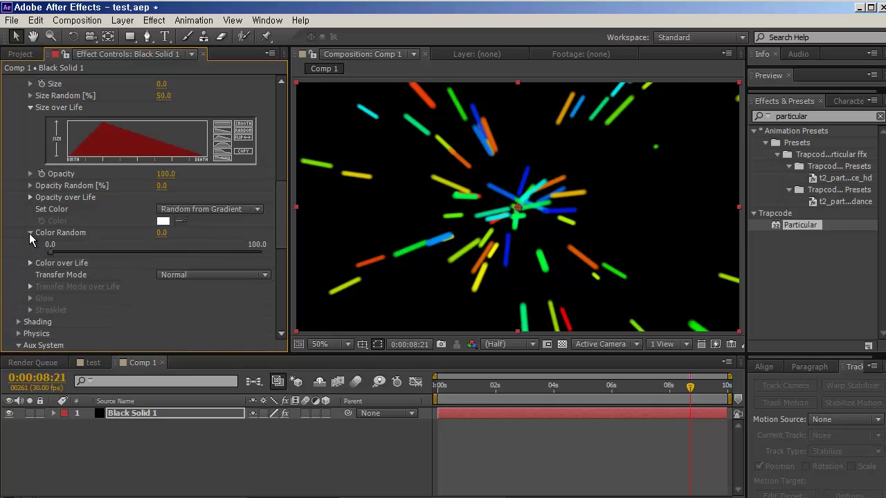
left_click(30, 234)
left_click(30, 244)
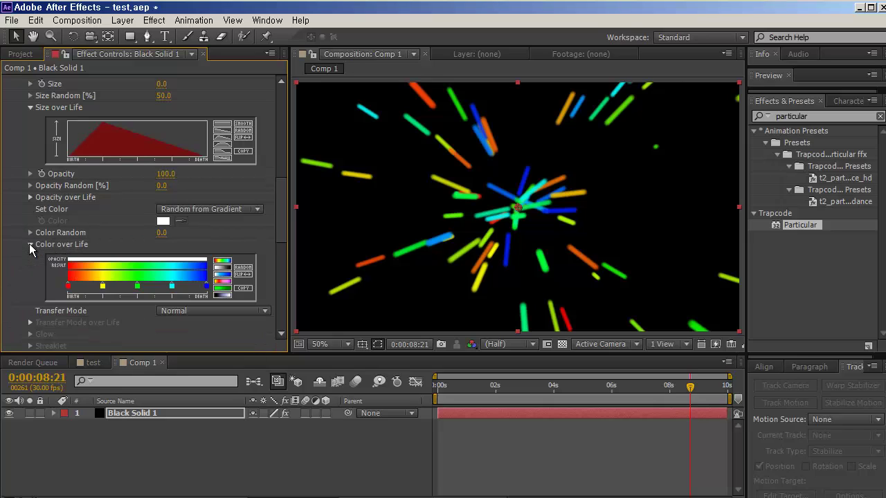
left_click(220, 283)
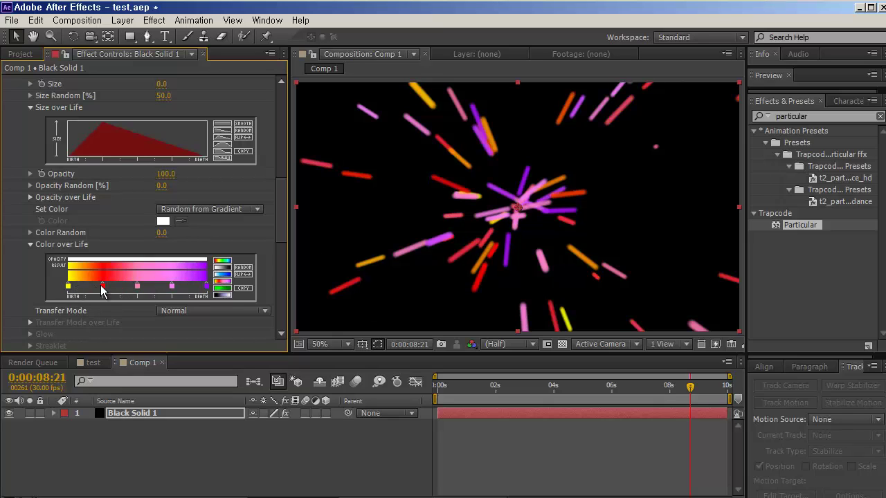
left_click_drag(102, 286, 99, 340)
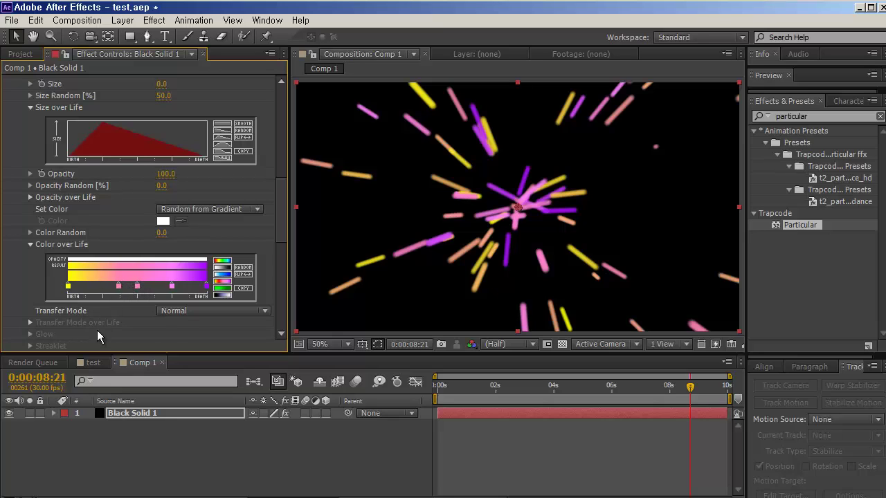
key("ctrl+z")
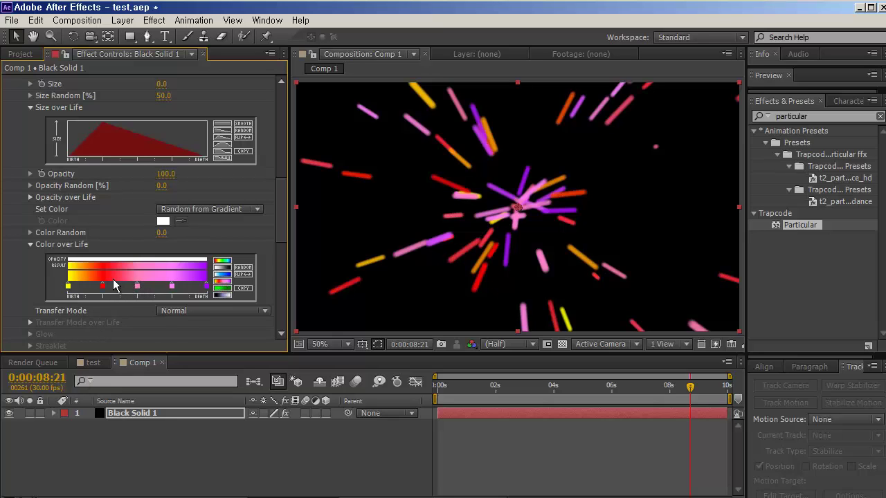
- Scrub the test composition to 0:00:02:21 to examine its trail shapes, and return to Comp 1
left_click_drag(281, 218, 282, 282)
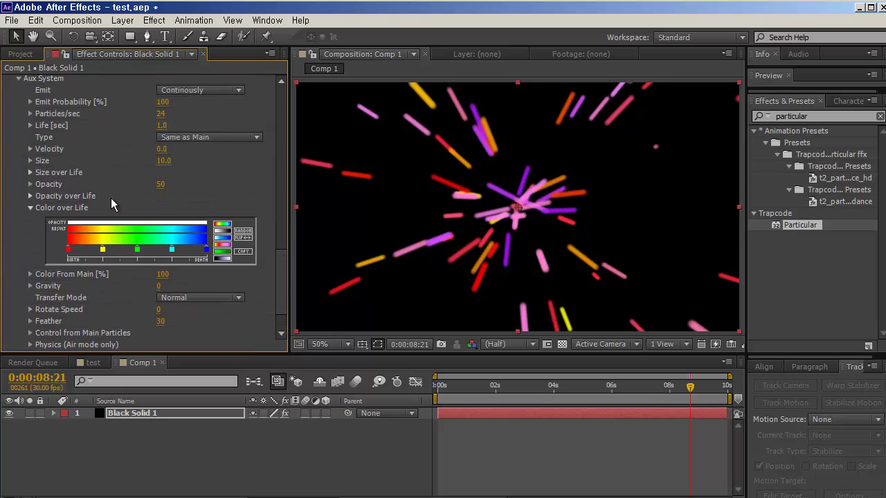
left_click(89, 362)
left_click_drag(458, 388, 515, 395)
left_click(143, 362)
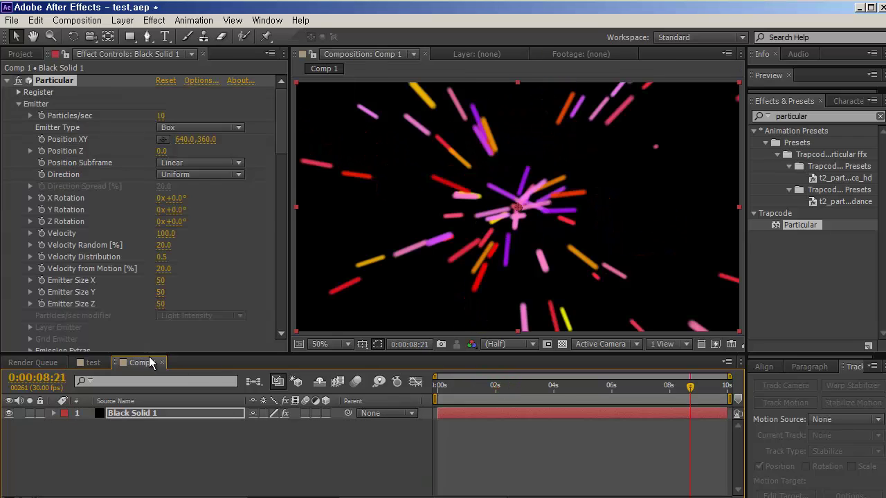
left_click_drag(280, 141, 289, 216)
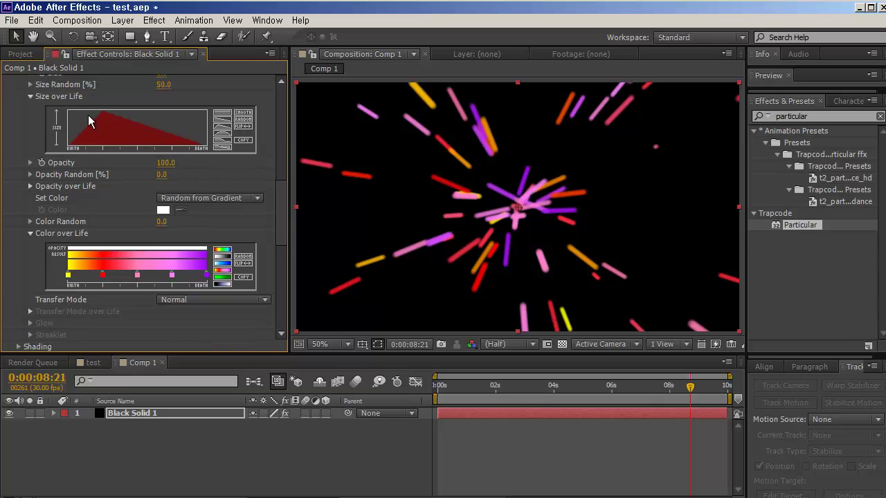
left_click(220, 123)
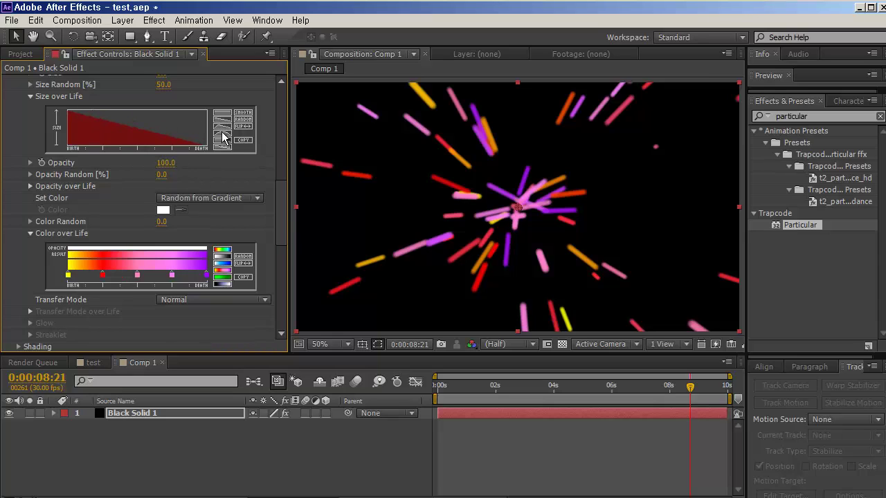
left_click(222, 133)
- Apply the early-peaking, tapering Size over Life preset to the Aux System after comparing the linear decline, and scrub to 0:00:05:17
left_click_drag(281, 223, 280, 295)
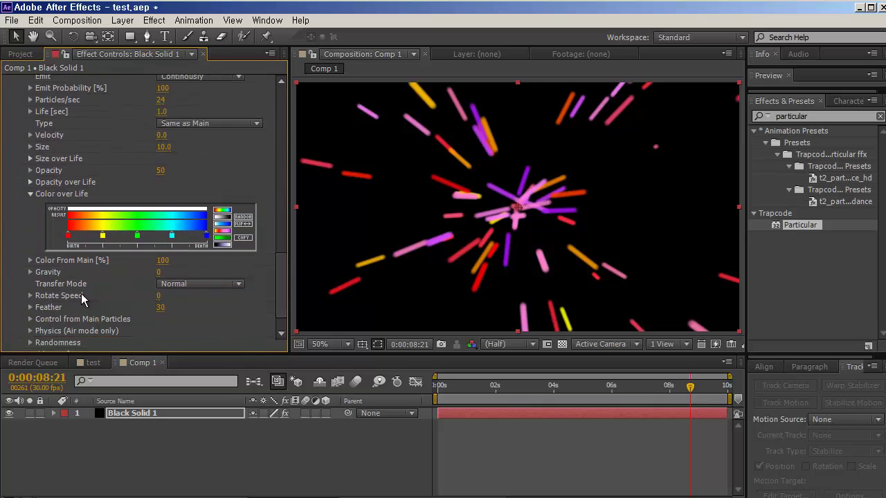
left_click(31, 159)
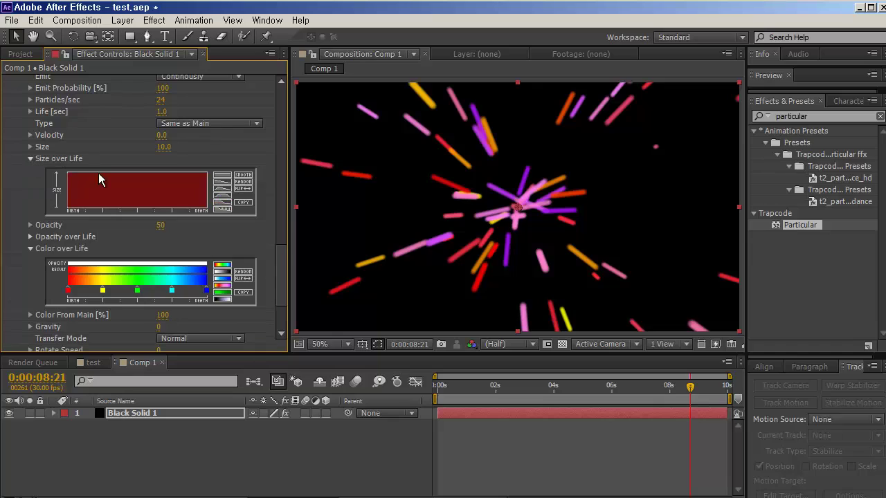
left_click(222, 195)
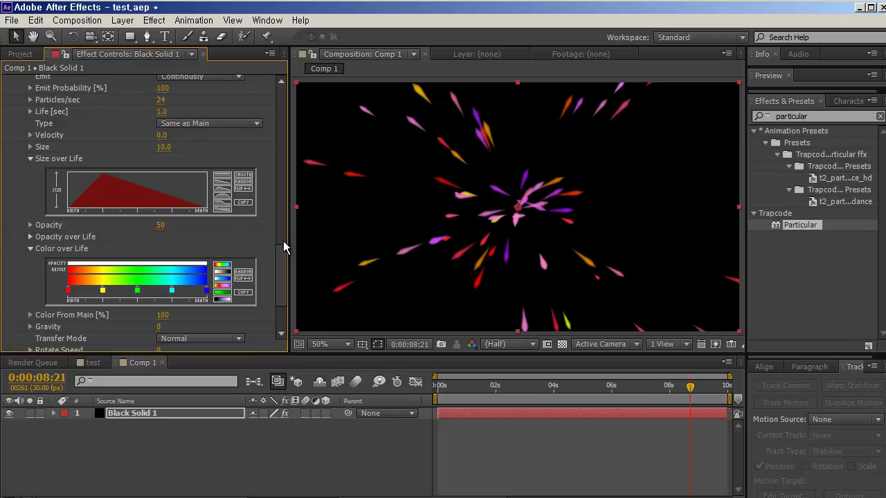
left_click(221, 184)
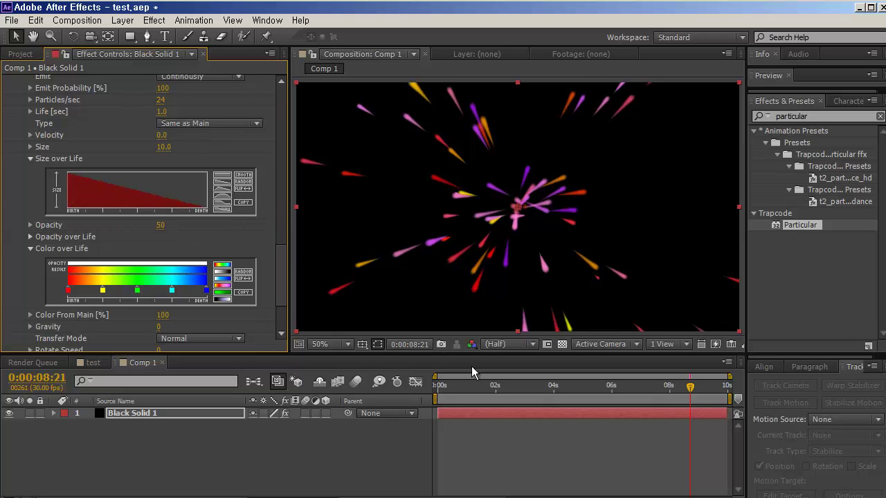
left_click_drag(485, 395, 598, 395)
left_click(223, 193)
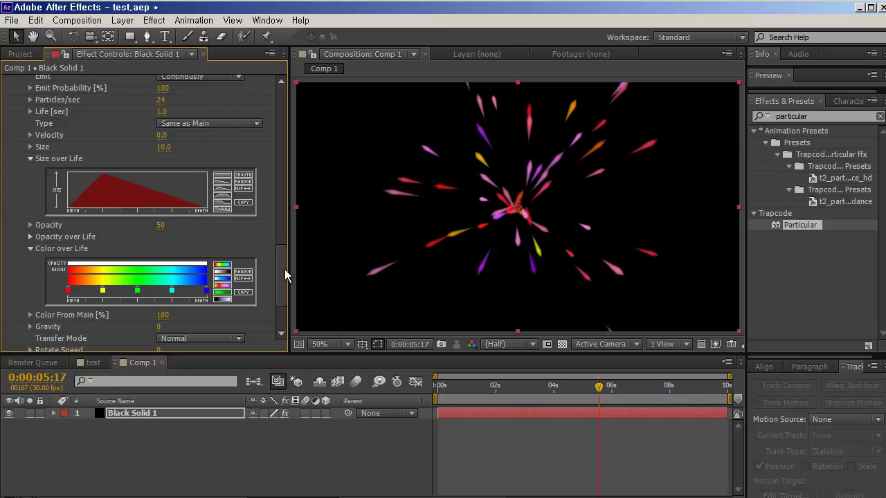
- Set the Aux System's Life to 3.0 seconds and scrub the animation to 0:00:03:25
left_click_drag(282, 284, 277, 256)
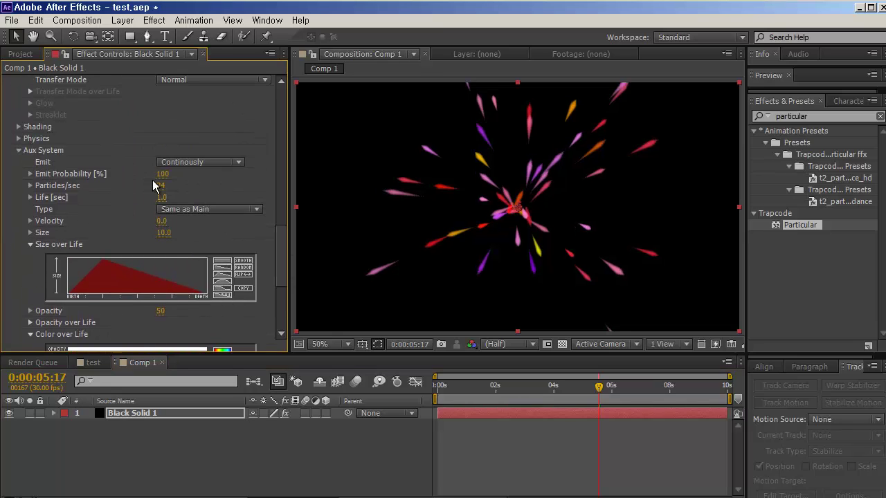
mouse_move(165, 198)
left_mouse_down()
mouse_move(182, 198)
mouse_move(164, 197)
left_mouse_up()
left_click(486, 393)
left_click_drag(491, 393, 549, 392)
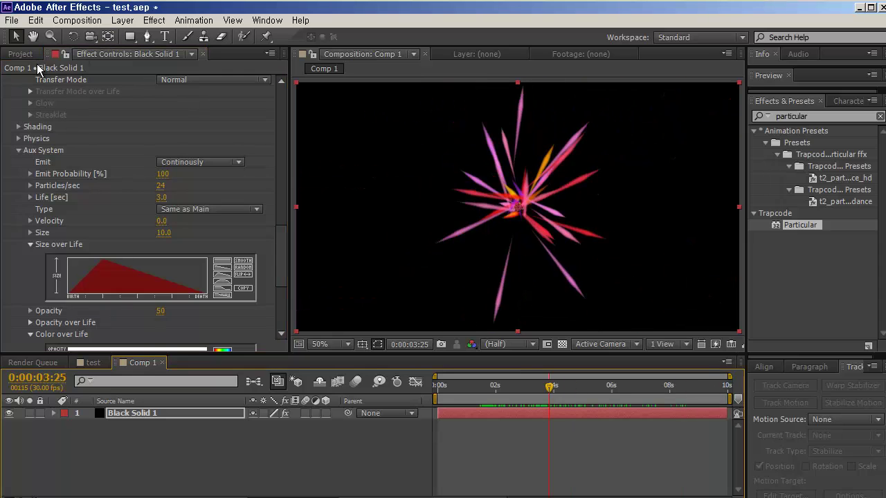
- Check the trails in the test composition and apply the linearly declining Size over Life preset to Comp 1's main particles
left_click(90, 360)
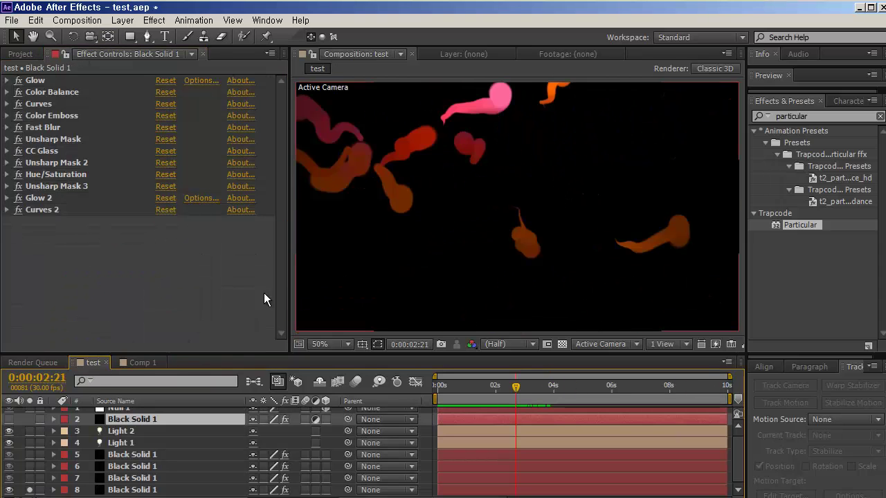
left_click(139, 363)
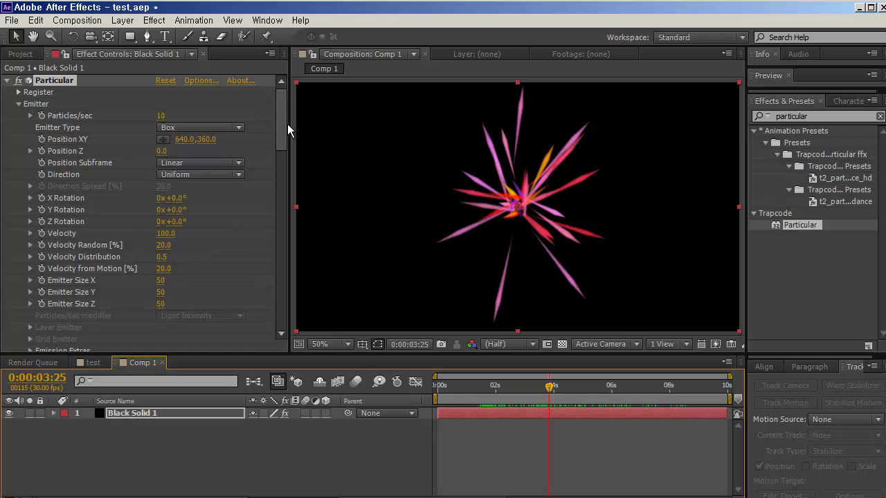
left_click_drag(281, 128, 278, 218)
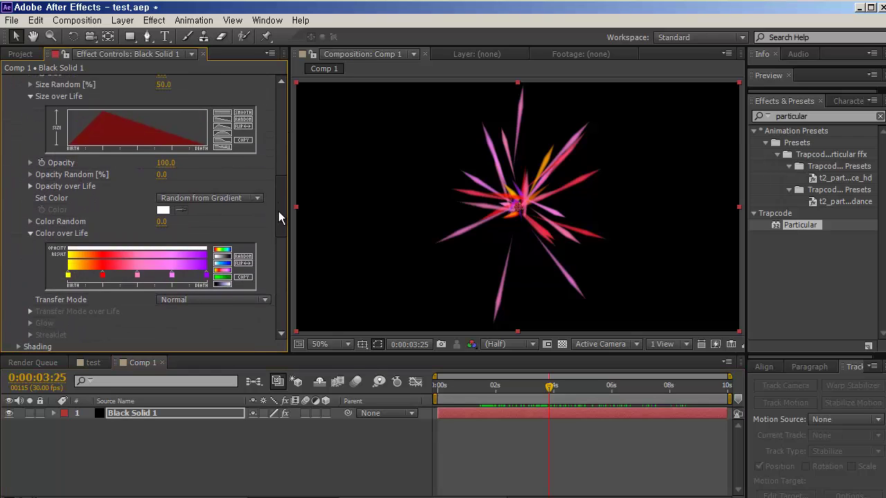
left_click(222, 125)
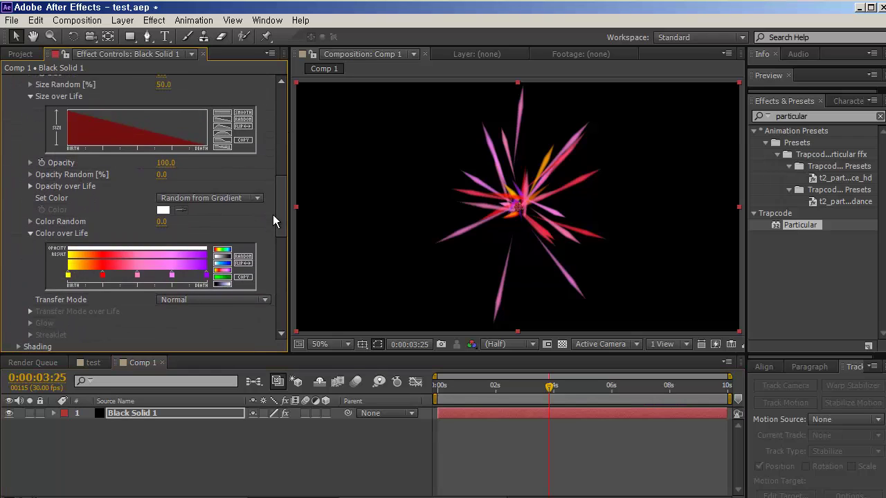
- Apply the linearly declining Size over Life preset to the Aux System
left_click_drag(278, 216, 278, 308)
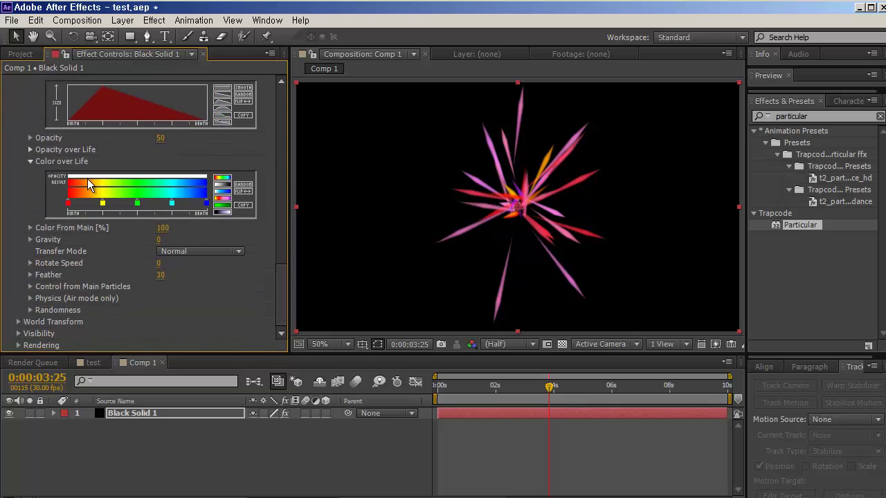
scroll(208, 149, "up", 3)
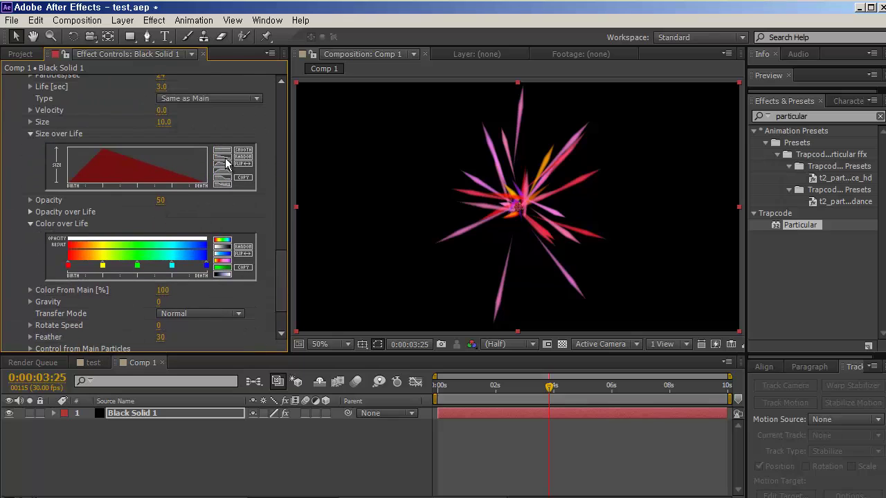
left_click(223, 161)
scroll(224, 161, "up", 6)
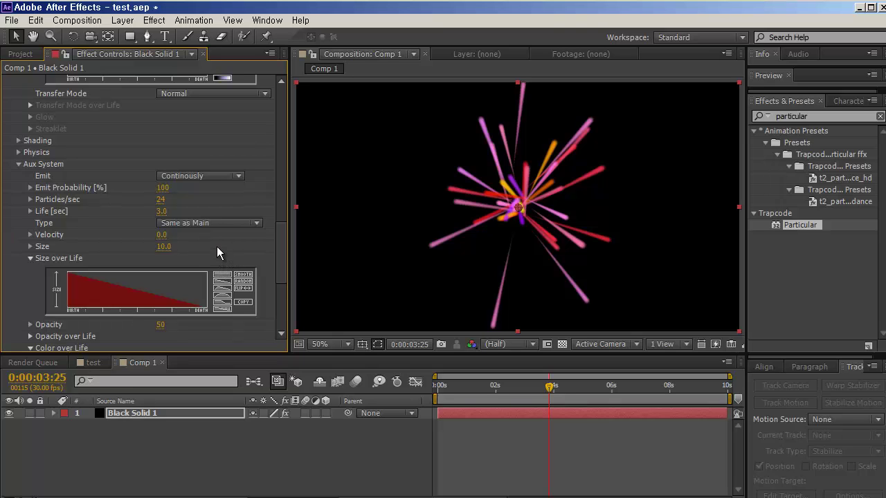
mouse_move(161, 235)
left_mouse_down()
mouse_move(190, 235)
mouse_move(67, 241)
left_mouse_up()
left_click_drag(279, 239, 281, 289)
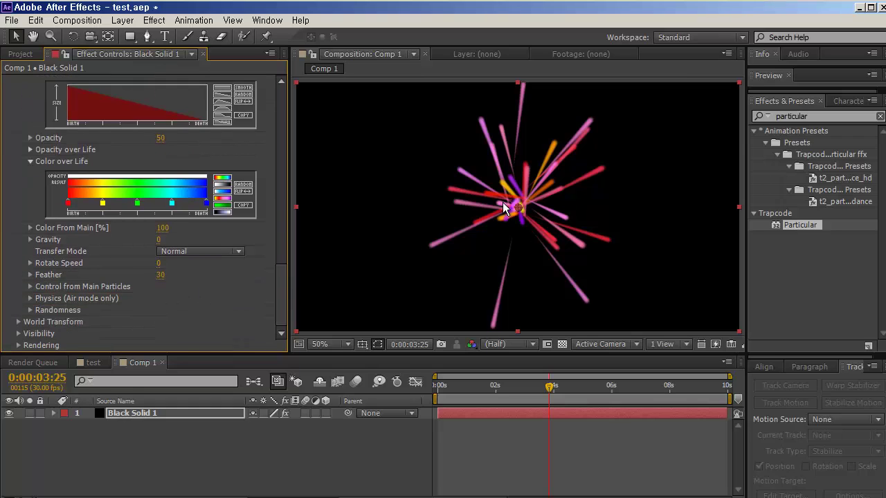
- Inspect the trails up close for dotted gaps and raise the Aux System's Particles/sec to 58
scroll(501, 201, "up", 2)
scroll(500, 200, "down", 2)
scroll(501, 200, "up", 2)
scroll(500, 200, "up", 2)
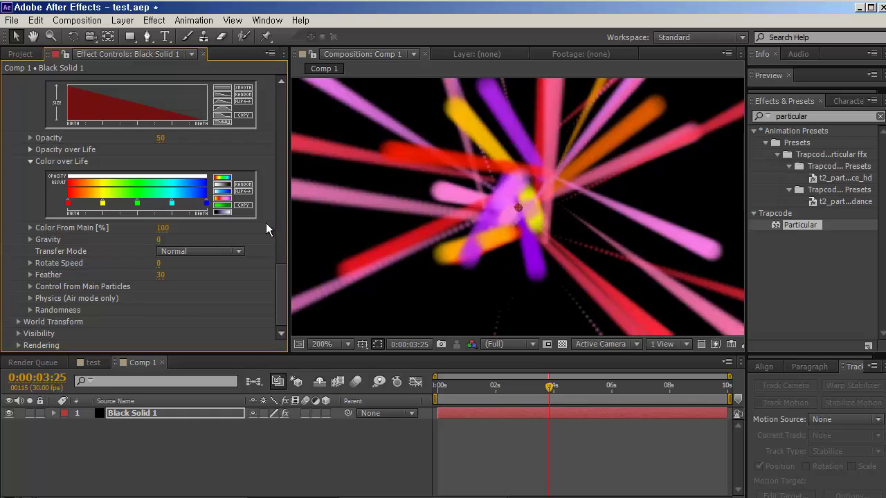
mouse_move(286, 285)
left_mouse_down()
mouse_move(287, 212)
mouse_move(286, 236)
left_mouse_up()
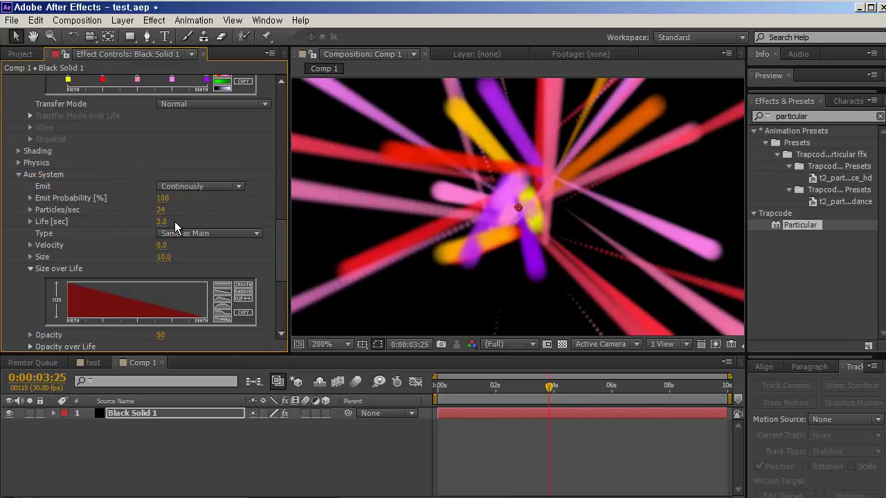
scroll(444, 250, "down", 2)
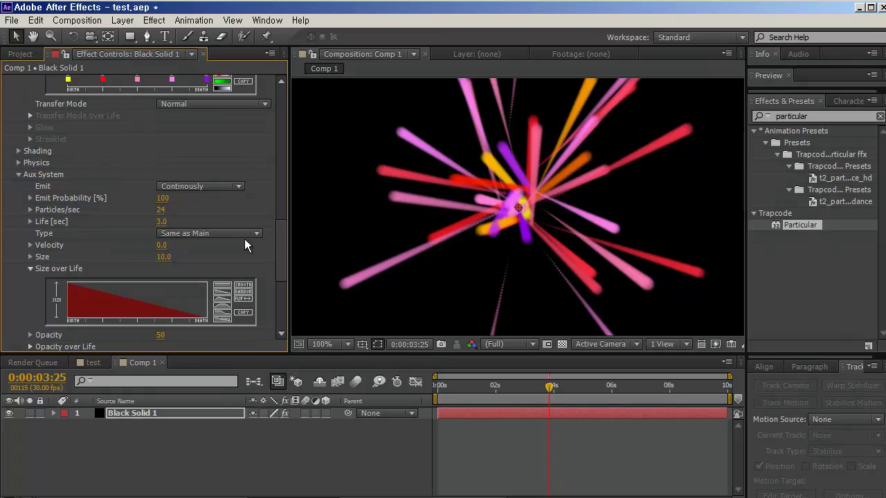
left_click_drag(160, 209, 182, 207)
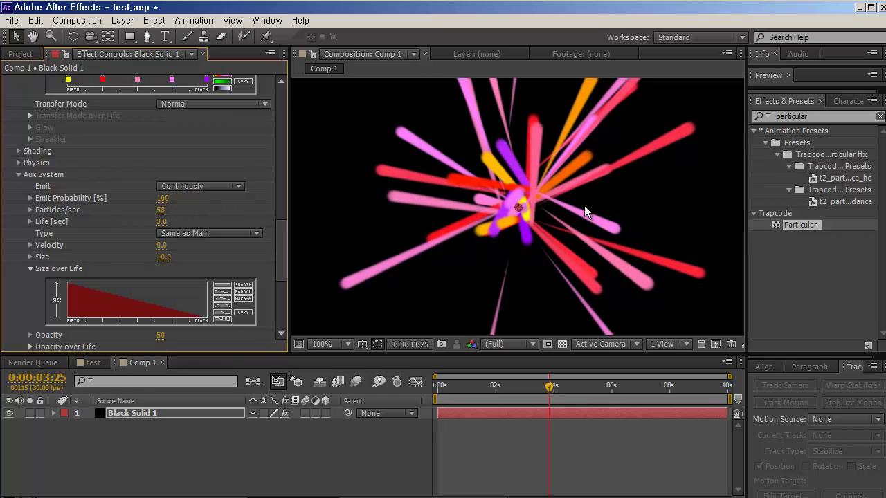
- Scrub Comp 1 through 0:00:05:03 and 0:00:07:19 to review the trails, ending at 0:00:02:09
left_click_drag(453, 385, 586, 385)
key("comma")
key("comma")
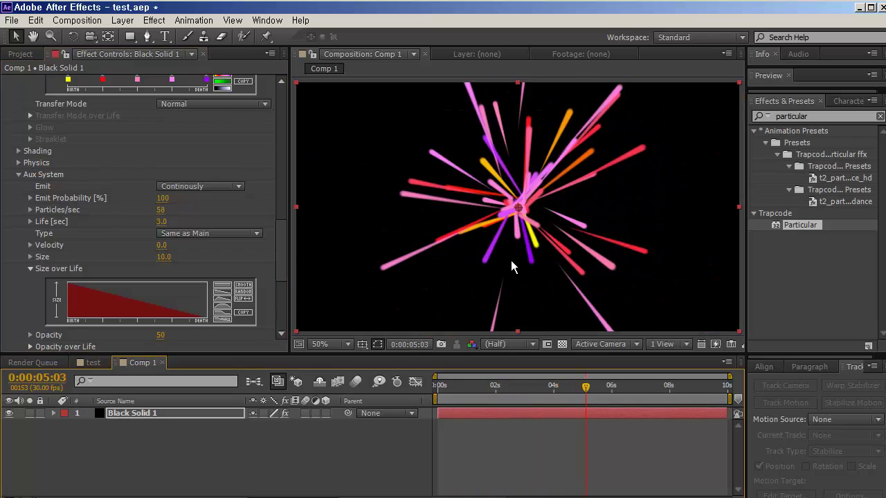
scroll(510, 260, "down", 2)
scroll(509, 253, "up", 2)
left_click_drag(586, 388, 661, 386)
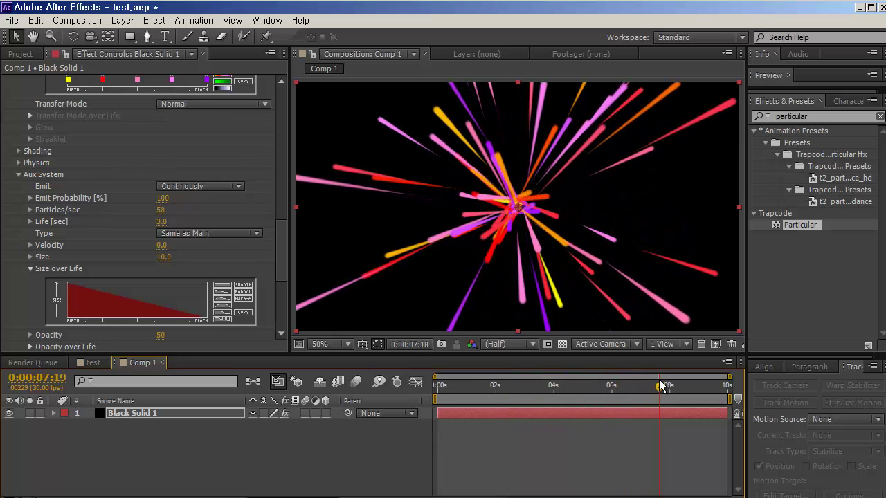
left_click_drag(525, 385, 501, 380)
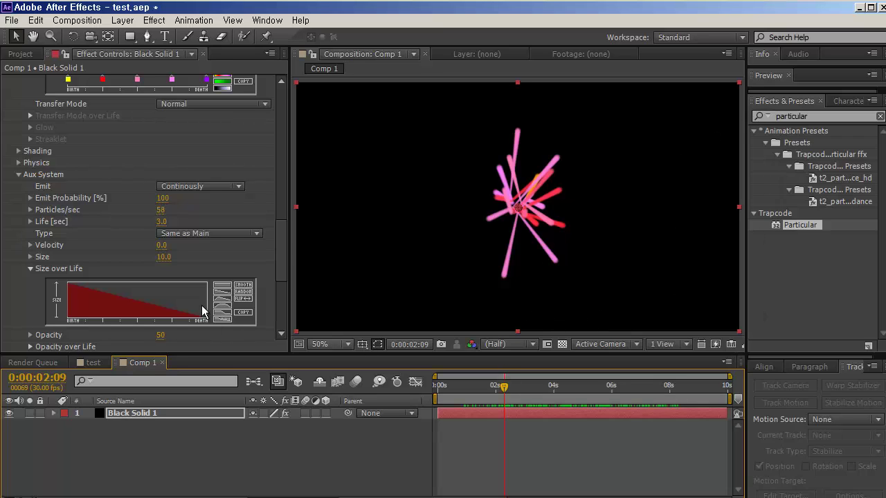
- Examine the trail shapes in the test composition at 0:00:01:23 and return to Comp 1
left_click_drag(284, 256, 279, 290)
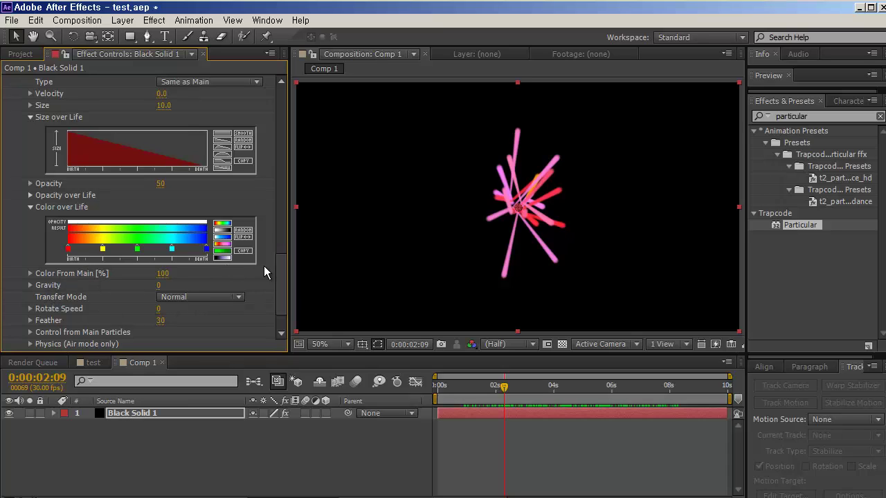
mouse_move(282, 280)
left_mouse_down()
mouse_move(284, 291)
mouse_move(286, 201)
mouse_move(285, 220)
left_mouse_up()
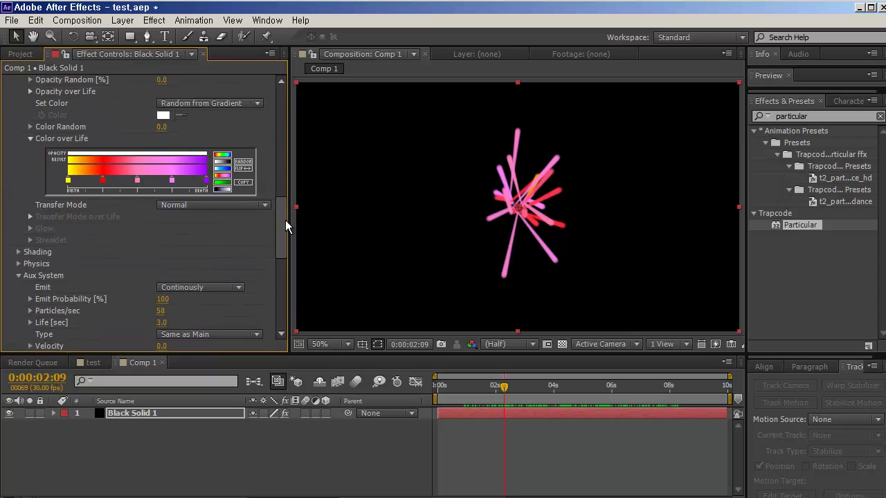
left_click(91, 363)
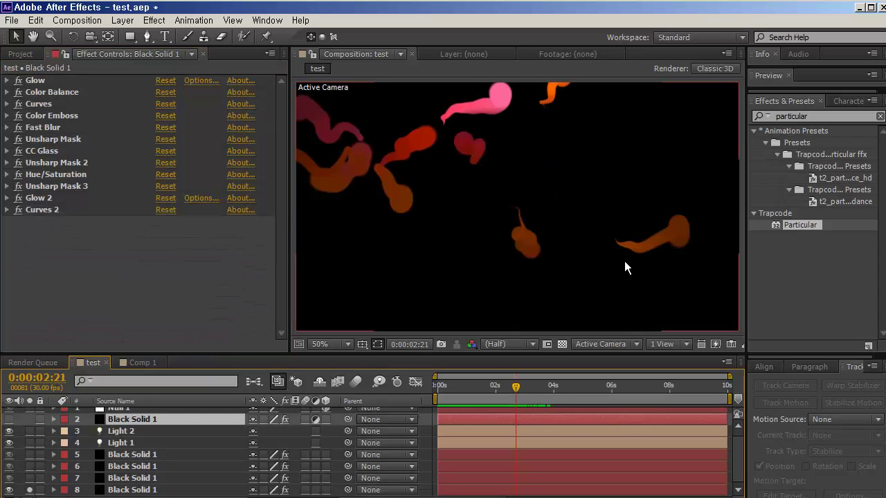
left_click_drag(474, 392, 489, 392)
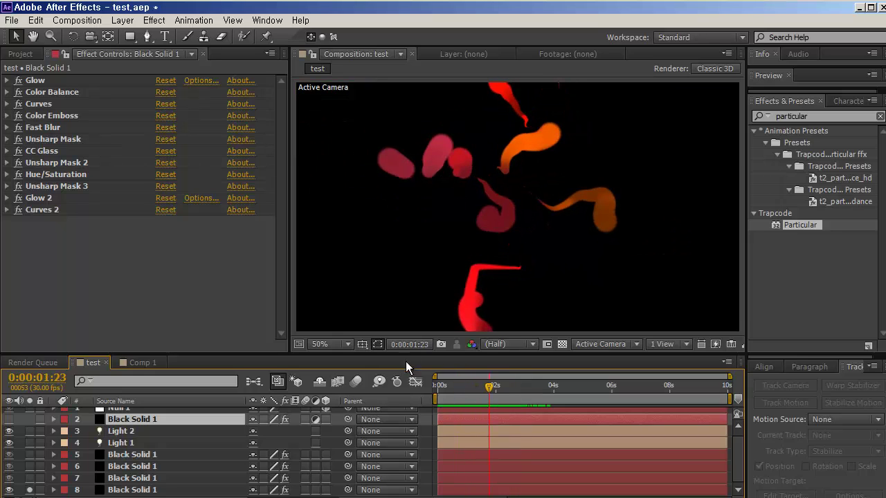
left_click(138, 363)
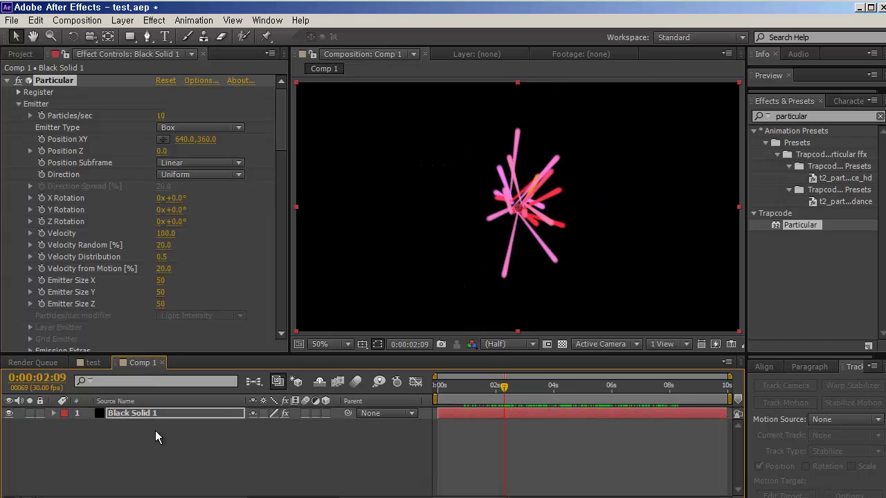
- Add a point light at 150% intensity, set its Z position to 0, and move it above the frame to about X 857, Y -65
key("ctrl+alt+shift+l")
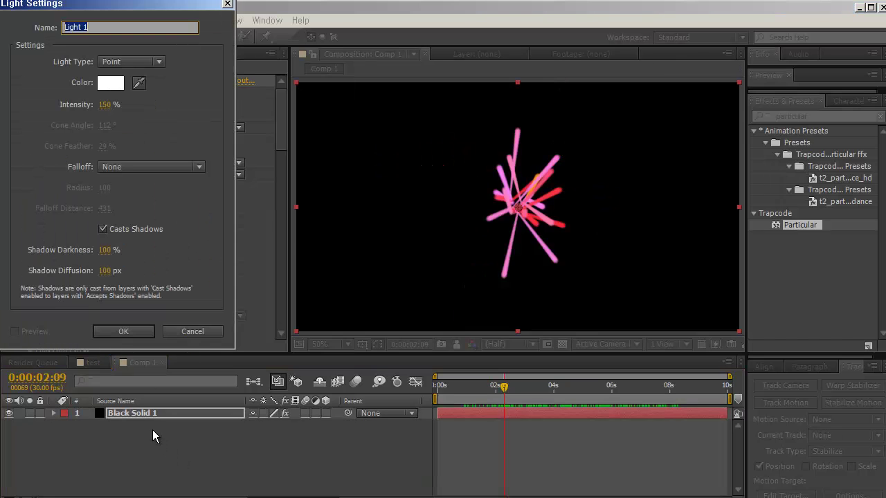
left_click(105, 327)
key("p")
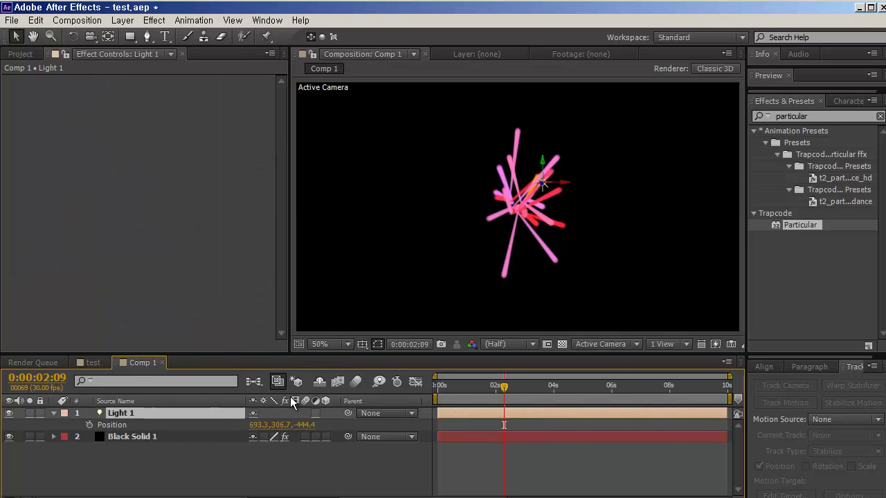
left_click(311, 425)
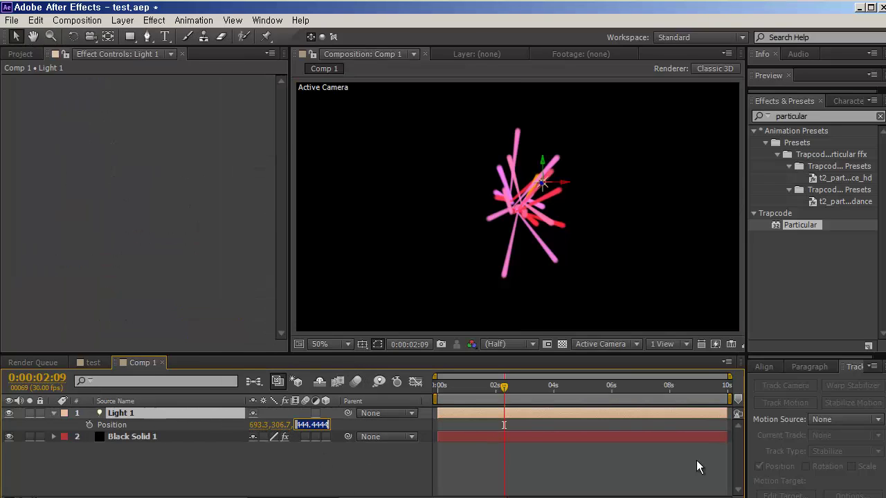
type("0")
key("Return")
key("comma")
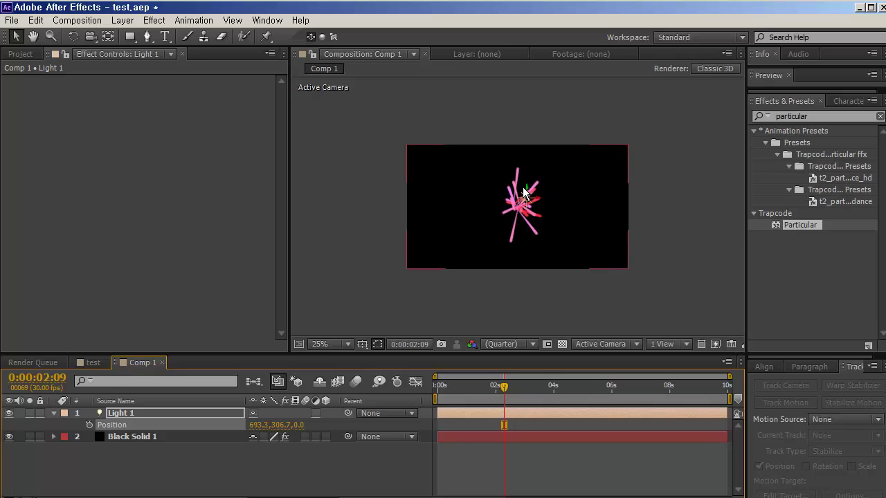
left_click_drag(526, 192, 569, 141)
- Duplicate the light twice, placing one copy below the frame and the other inside its upper-left area at about X 201, Y 215
left_click(171, 415)
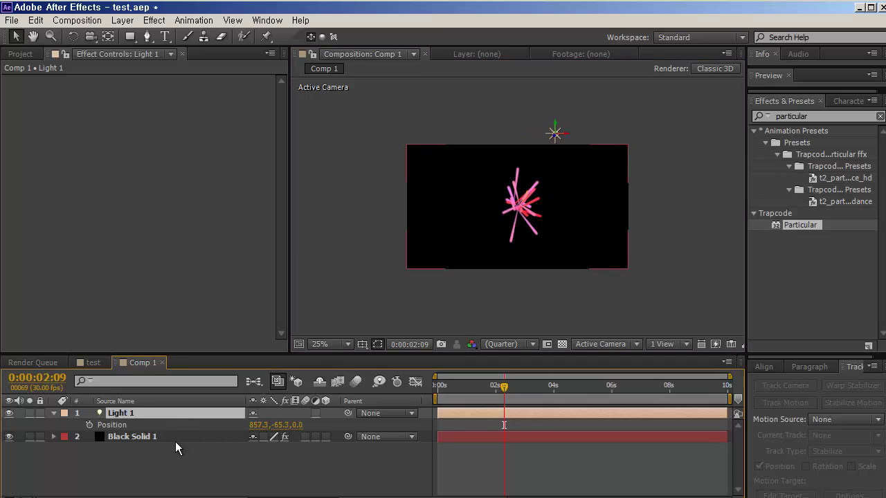
key("ctrl+d")
left_click_drag(554, 126, 441, 187)
key("ctrl+d")
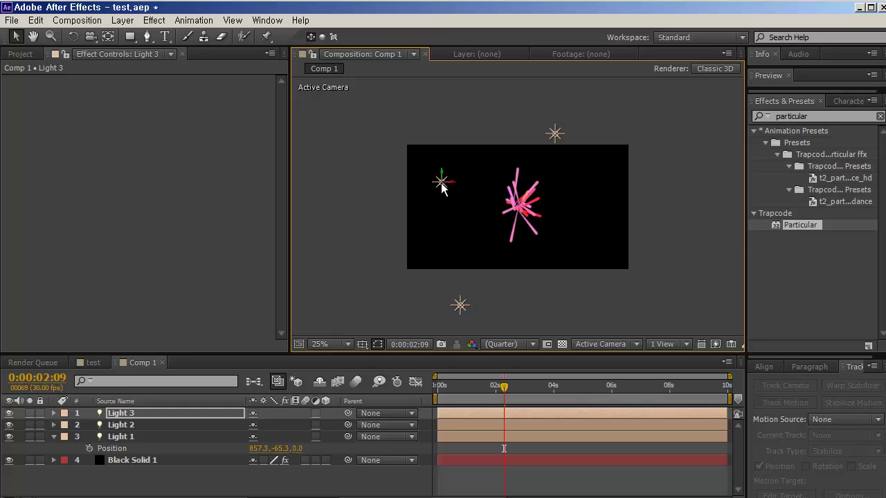
- Bring the third light forward to Z -405 and reposition it to about X 353, Y 319
key("period")
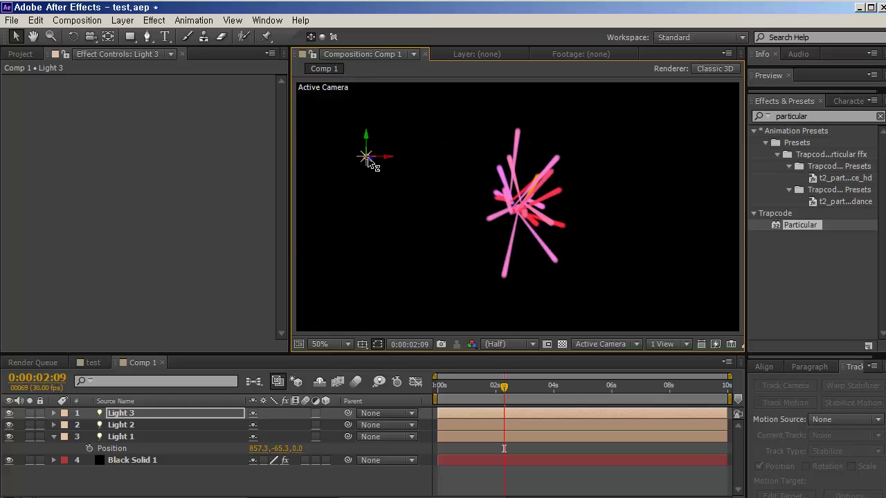
left_click_drag(368, 159, 345, 374)
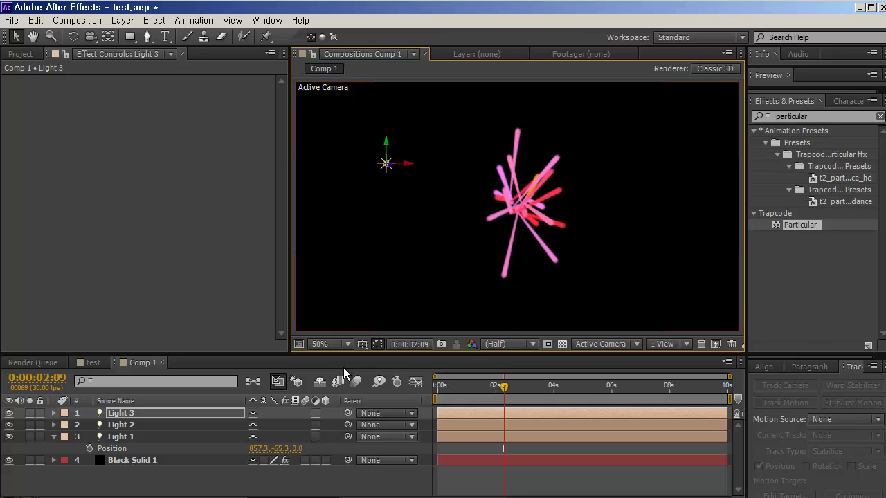
key("ctrl+z")
key("p")
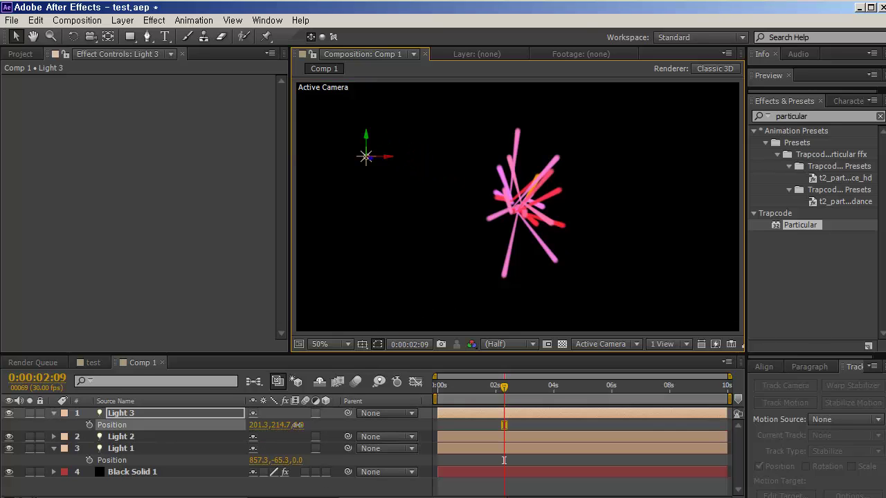
left_click_drag(297, 425, 170, 408)
key("comma")
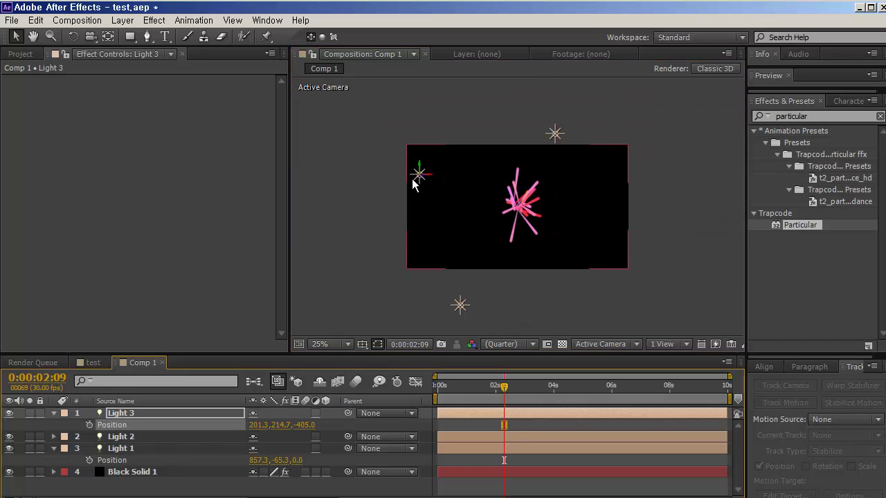
left_click_drag(433, 178, 636, 223)
- Duplicate the third light and place the copy just outside the frame's lower-right edge
left_click(195, 414)
key("ctrl+d")
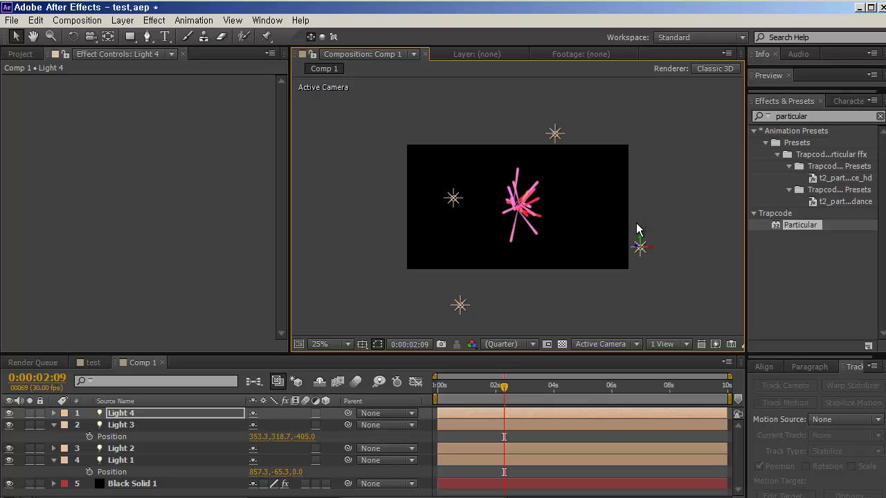
scroll(524, 220, "up", 2)
key("h")
left_click_drag(618, 259, 478, 272)
key("v")
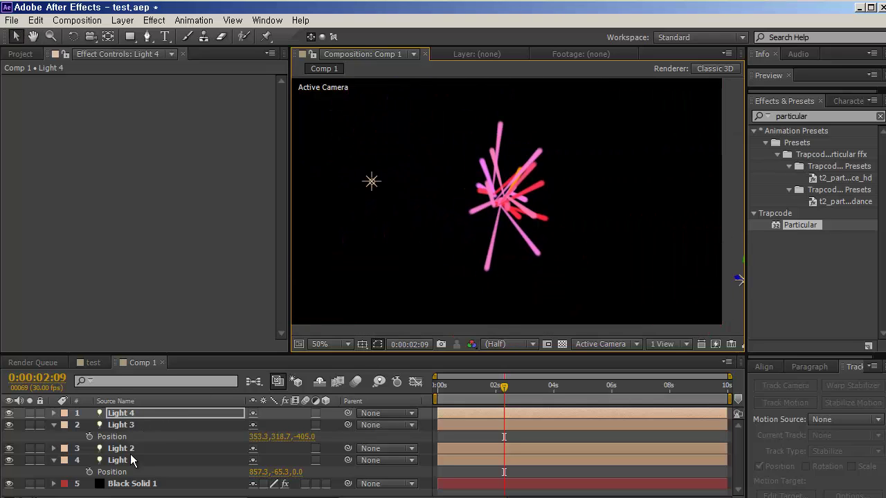
- Collapse the main particles' Size over Life and Color over Life settings in Black Solid 1's Particular effect
left_click(128, 483)
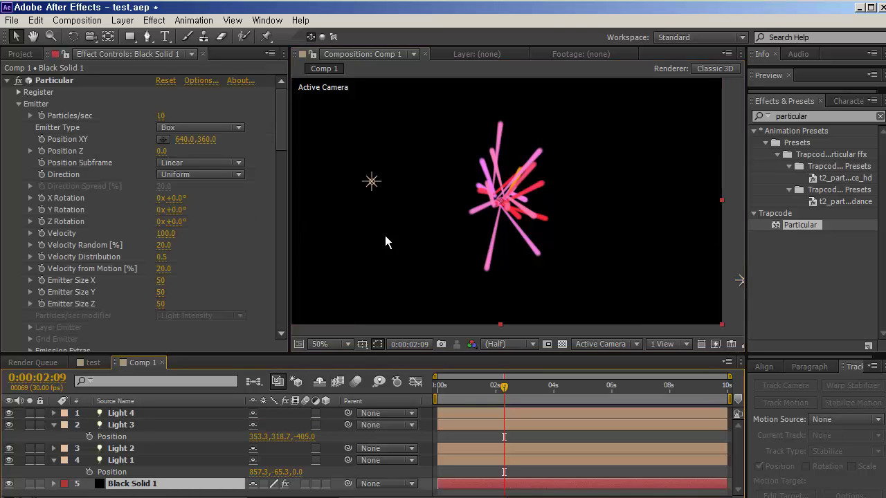
scroll(203, 233, "down", 3)
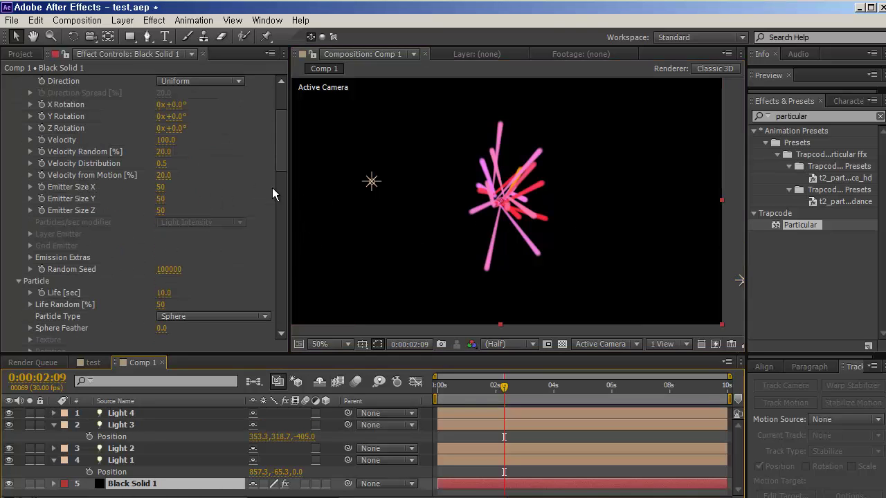
scroll(208, 220, "down", 5)
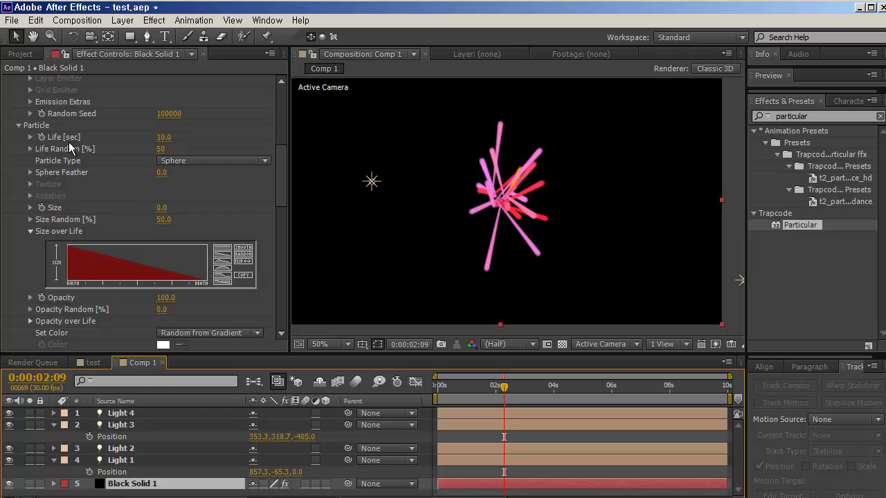
left_click(29, 232)
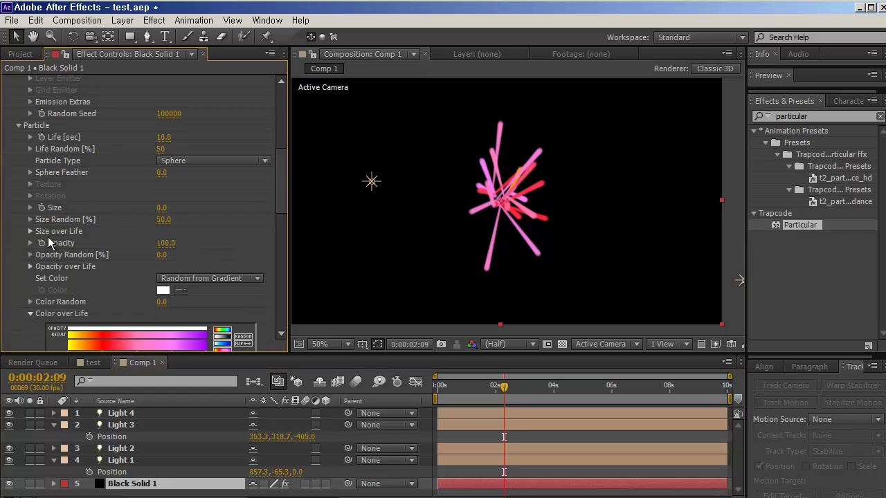
scroll(29, 256, "down", 2)
left_click(29, 251)
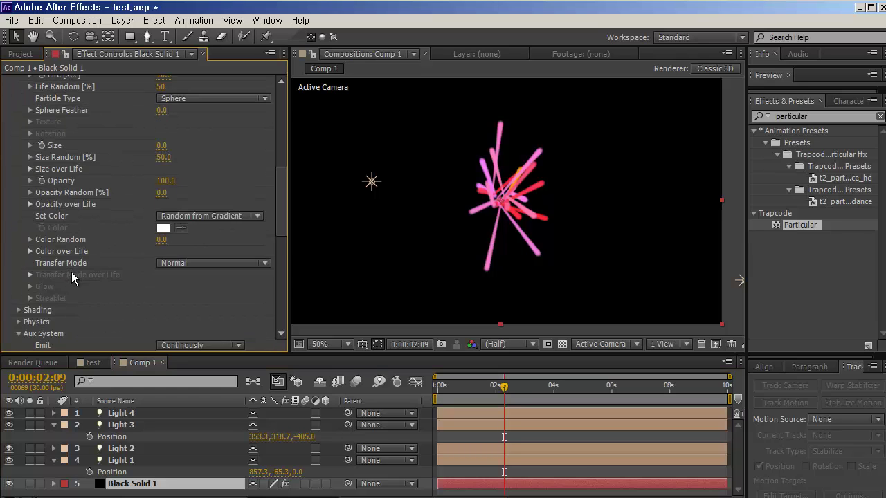
scroll(71, 272, "down", 1)
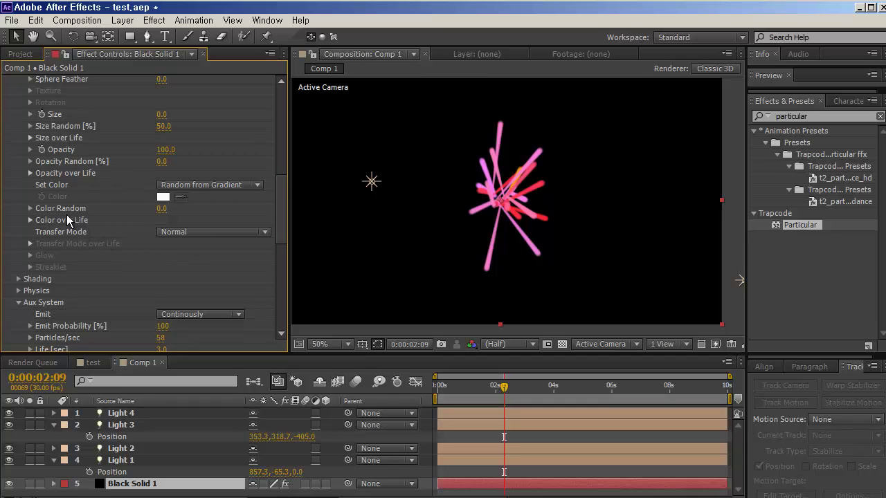
- Turn on Shading in Black Solid 1's Particular effect and view the composition at 100%
left_click(20, 279)
scroll(177, 219, "down", 2)
left_click(208, 219)
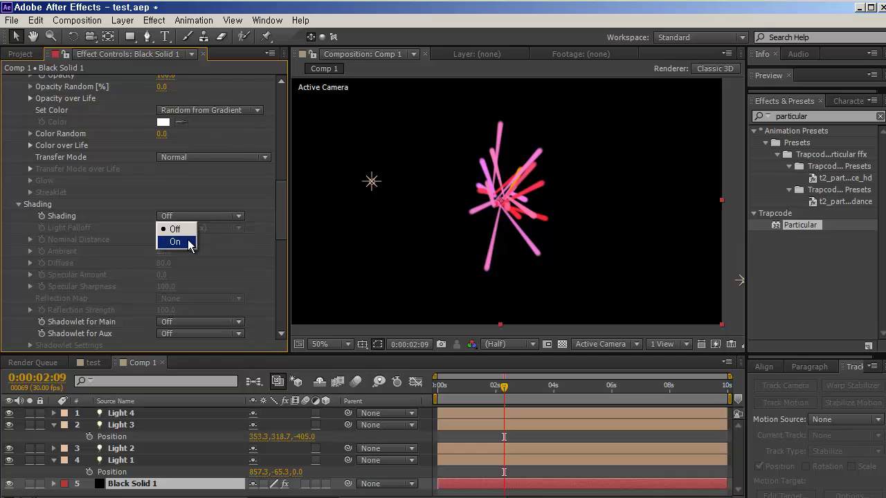
left_click(187, 241)
key("slash")
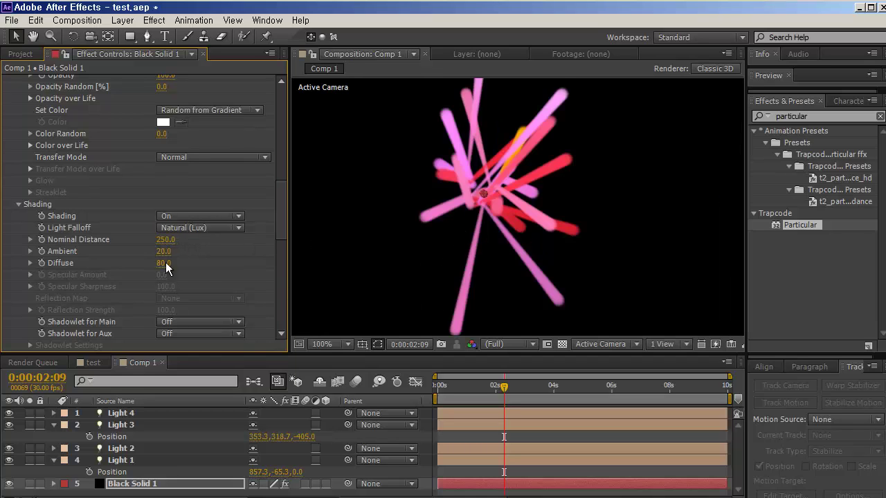
- Switch Particular's Shading off and back on to compare the particles
left_click(201, 216)
left_click(174, 229)
left_click(200, 213)
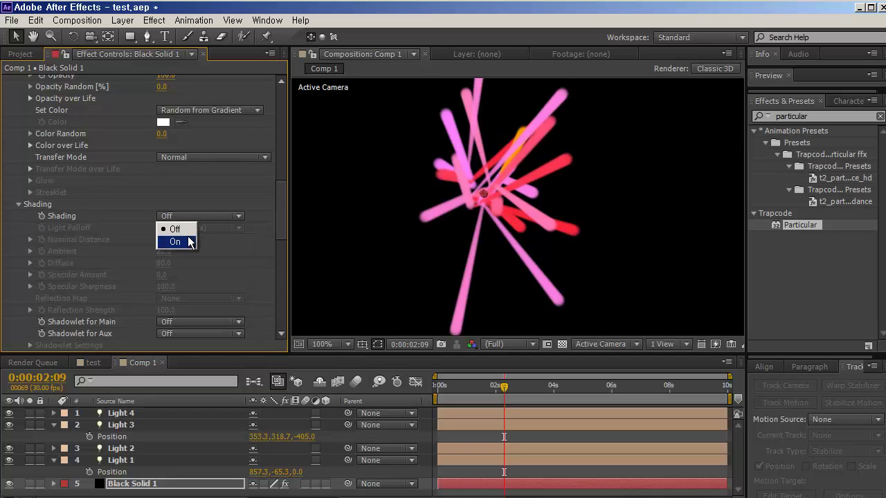
left_click(189, 241)
- Turn on Shadowlet for Aux, inspect the shaded trails up close, and expand the Shadowlet Settings
scroll(146, 315, "down", 1)
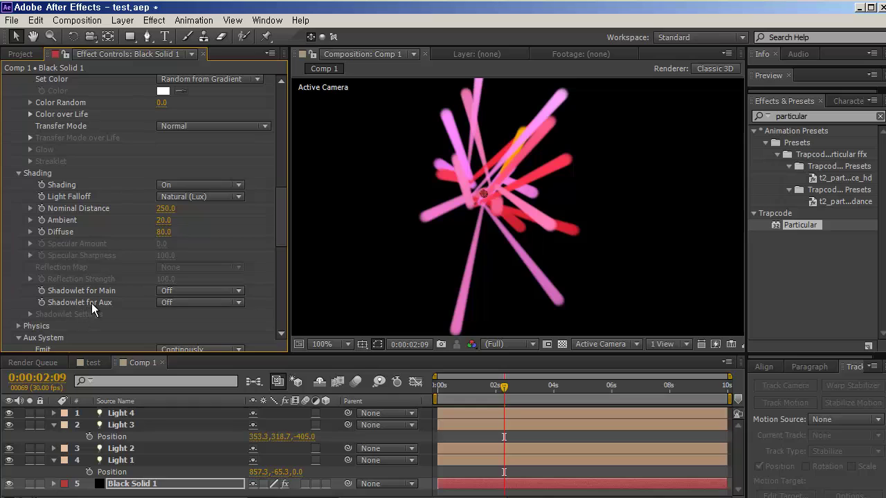
left_click(169, 302)
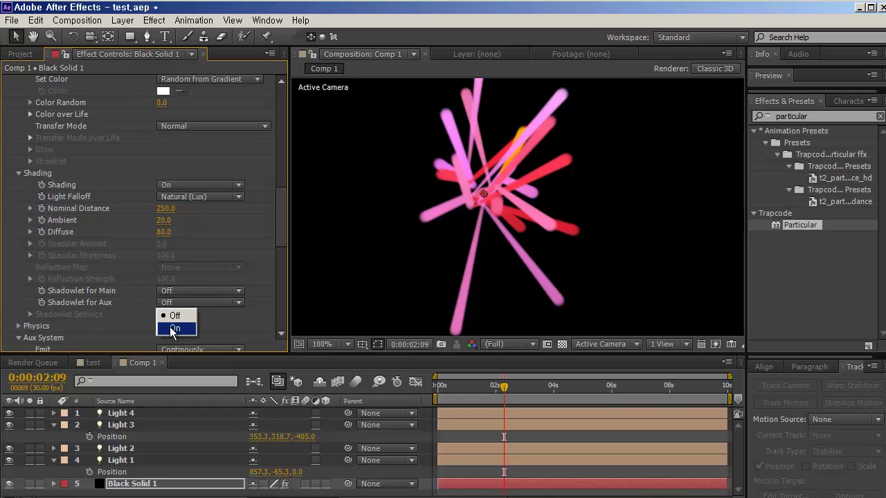
left_click(172, 329)
scroll(492, 198, "down", 2)
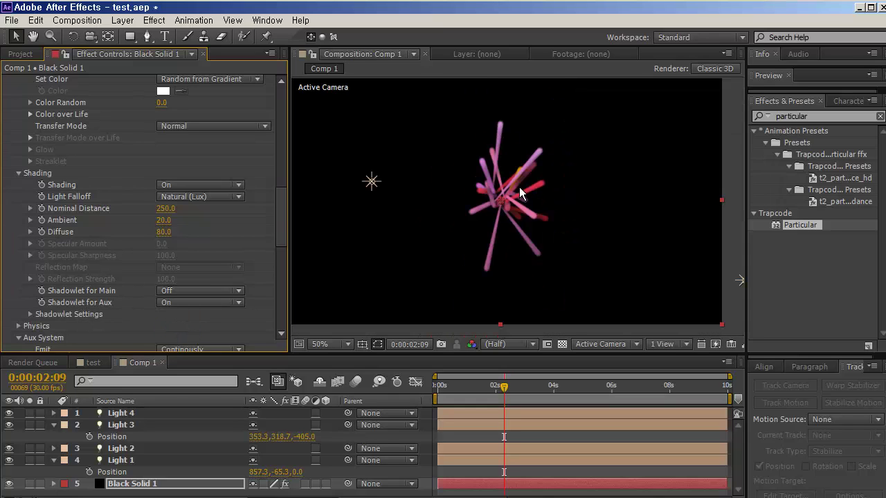
scroll(491, 194, "up", 2)
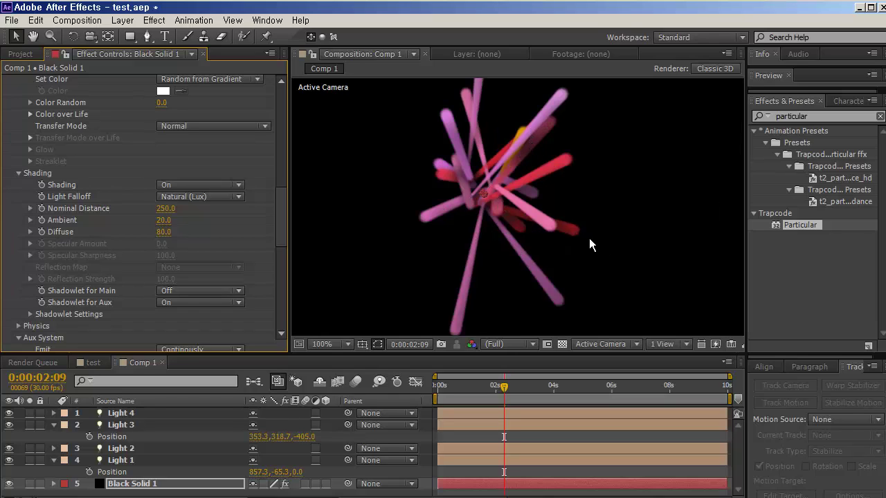
scroll(512, 235, "down", 2)
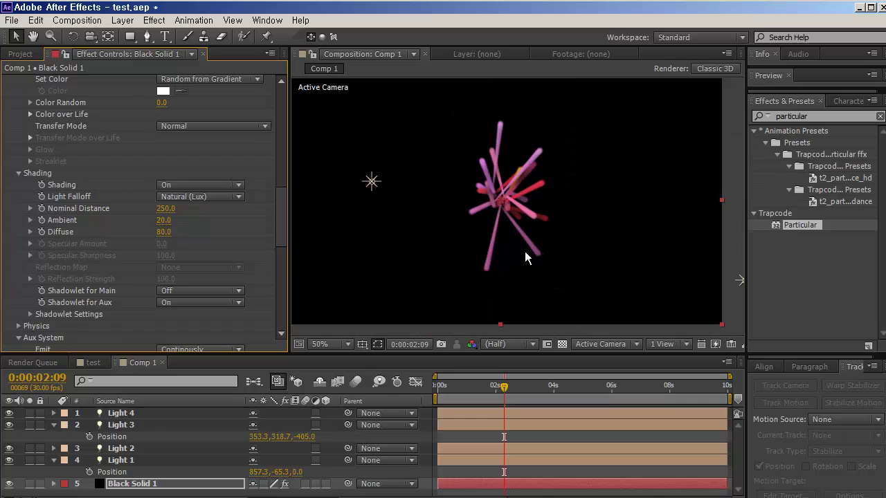
scroll(508, 201, "up", 2)
left_click(29, 314)
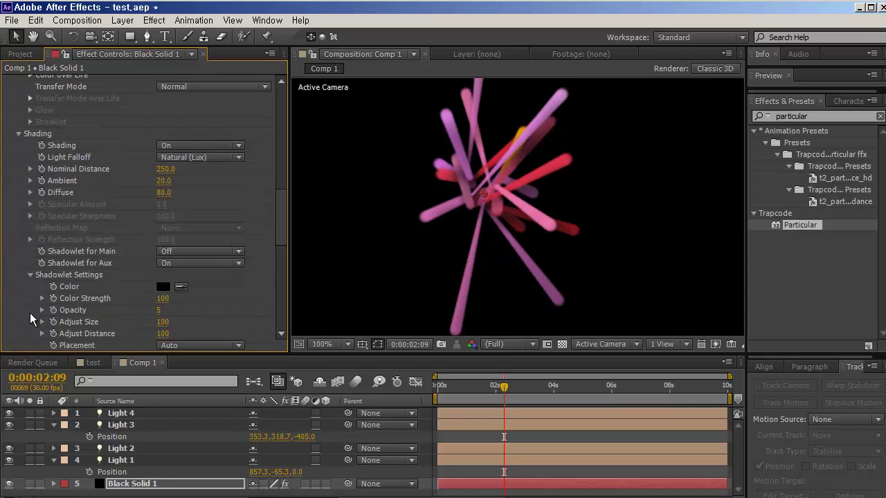
- Try different Ambient, Diffuse and Nominal Distance values in the Shading settings, undoing the changes
left_click_drag(163, 181, 243, 181)
mouse_move(166, 199)
left_mouse_down()
mouse_move(240, 194)
mouse_move(175, 200)
left_mouse_up()
key("ctrl+z")
left_click_drag(166, 168, 167, 169)
key("ctrl+z")
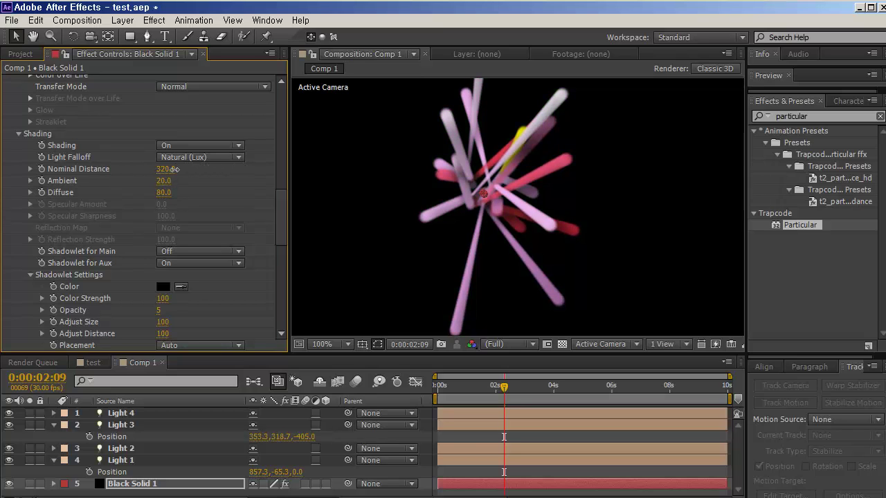
- Adjust the shadowlets to Opacity 8, Adjust Size 64, Adjust Distance 107 and Color Strength 67
scroll(172, 282, "down", 1)
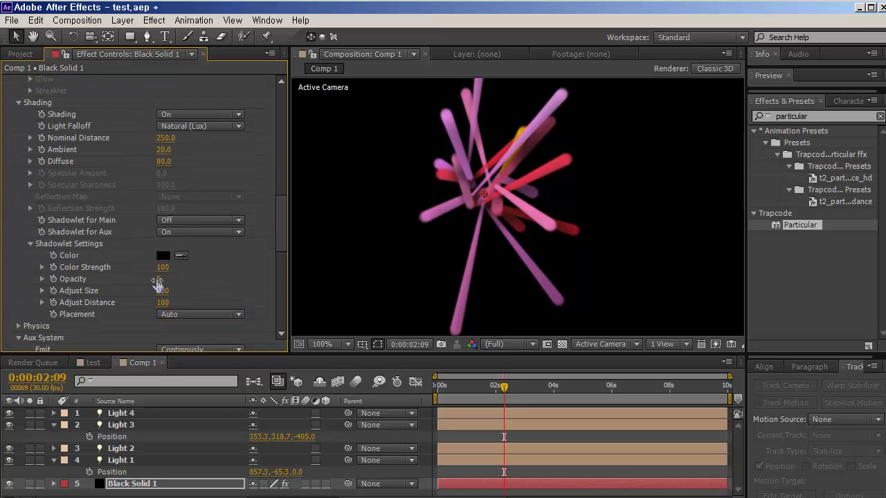
left_click_drag(158, 283, 175, 278)
left_click_drag(163, 290, 158, 313)
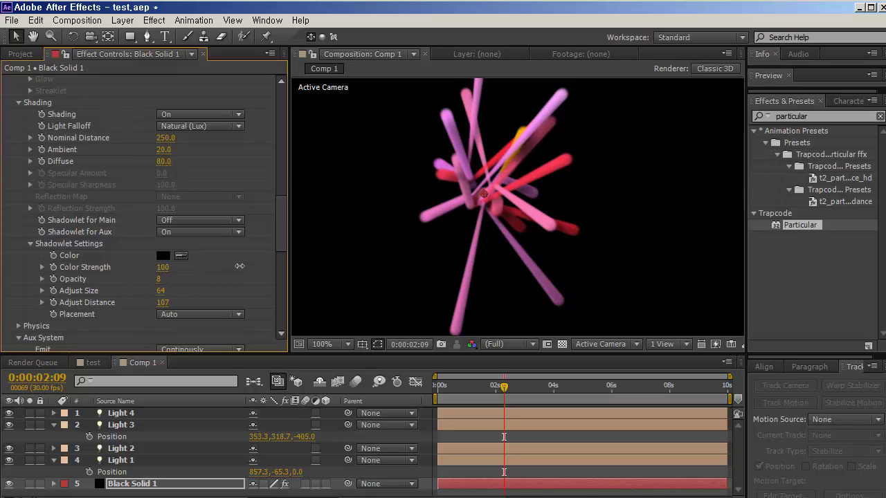
left_click_drag(240, 266, 221, 268)
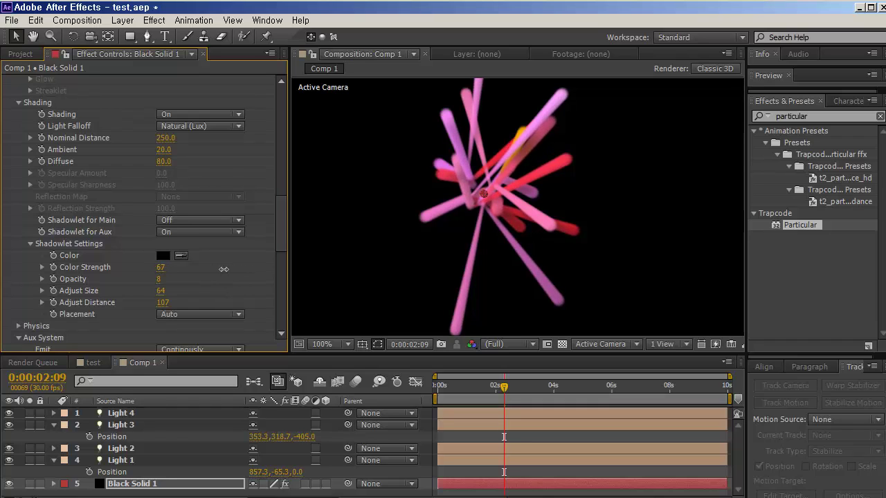
- Expand Particular's Physics section down to the Turbulence Field settings within Air
scroll(156, 285, "down", 3)
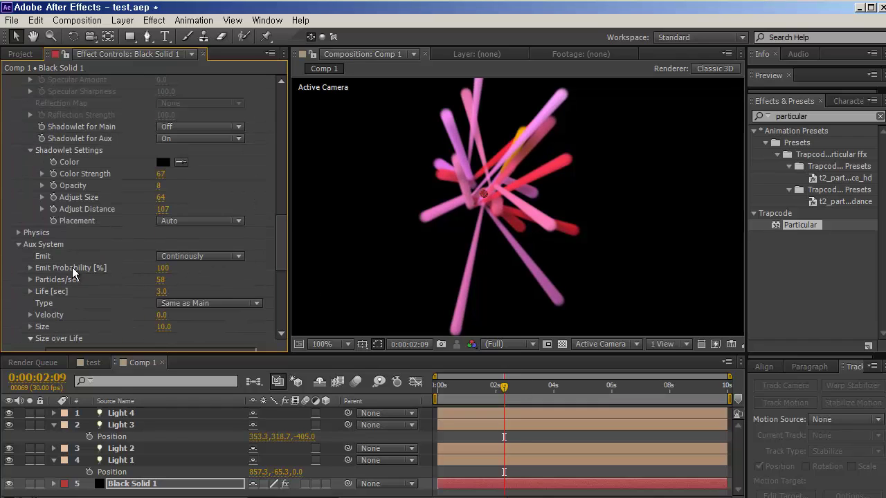
left_click(19, 233)
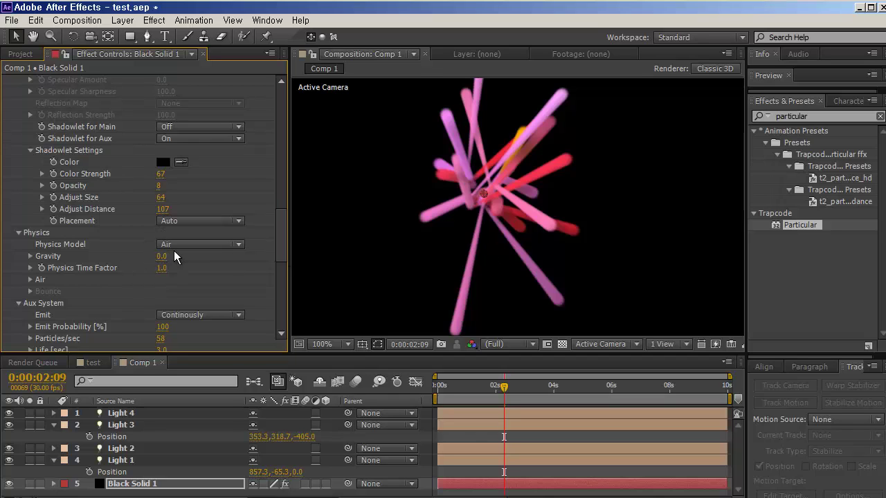
left_click(29, 279)
scroll(118, 261, "down", 3)
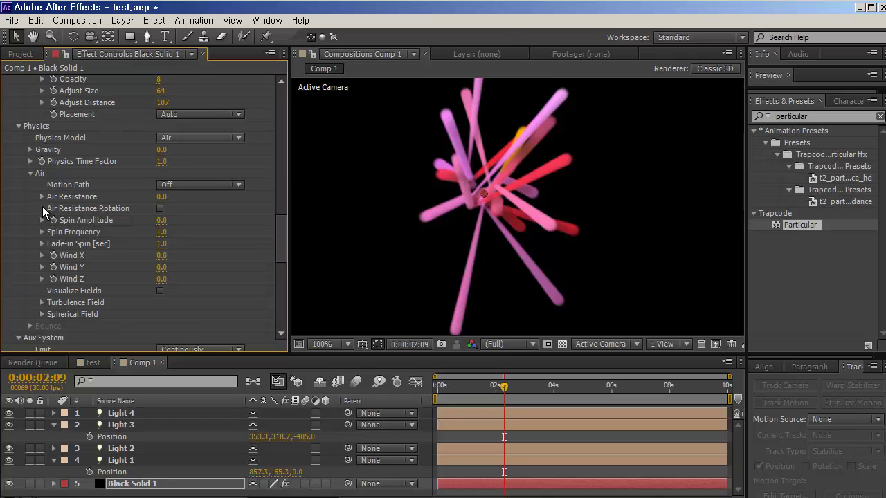
scroll(41, 305, "down", 2)
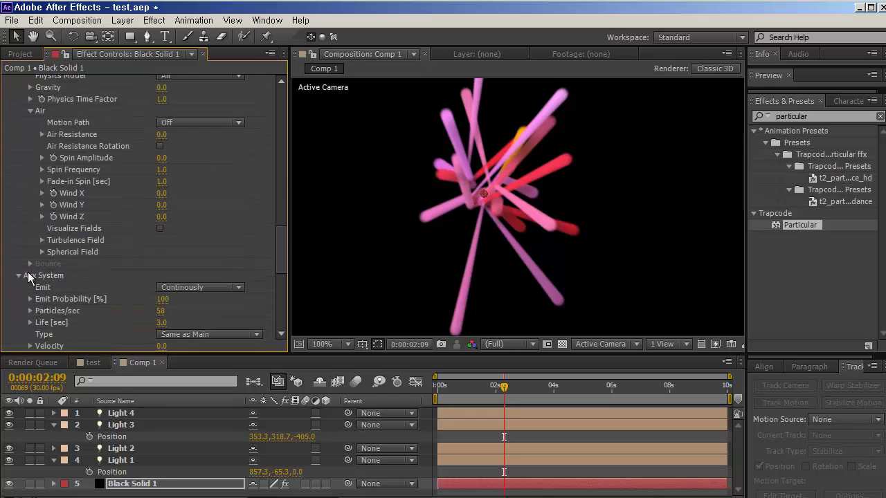
left_click(42, 240)
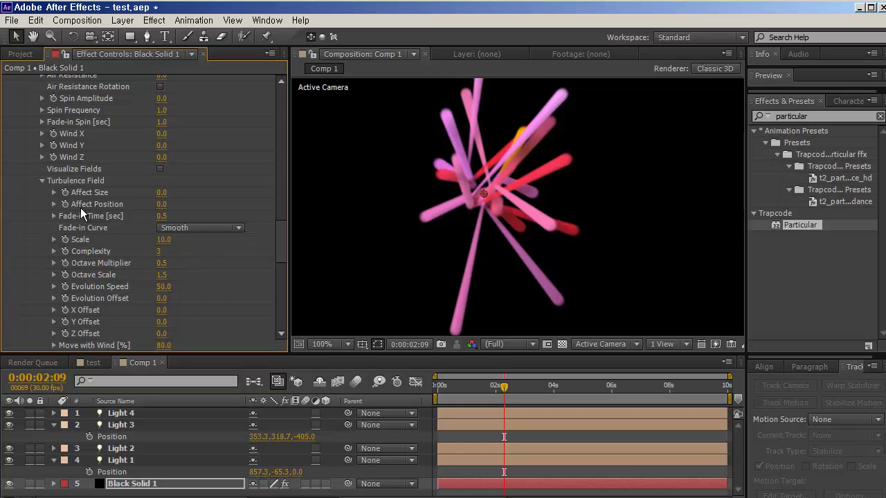
- Try Turbulence Field Affect Position values of about 462, 319 and 178 on the trails
mouse_move(161, 204)
left_mouse_down()
mouse_move(660, 228)
mouse_move(702, 221)
mouse_move(506, 230)
left_mouse_up()
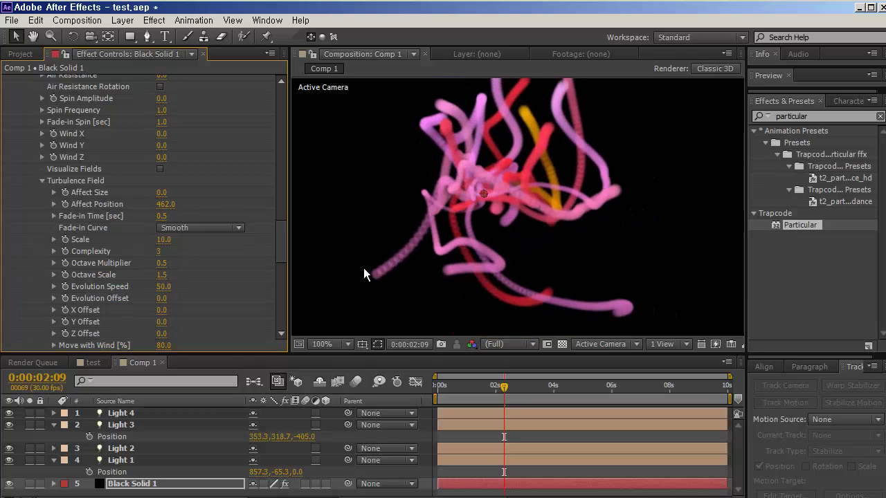
left_click_drag(167, 204, 121, 212)
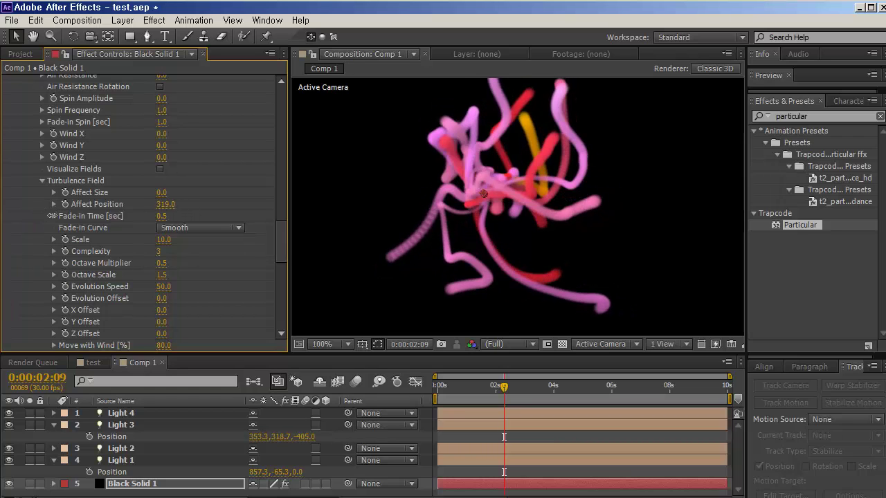
mouse_move(177, 206)
left_mouse_down()
mouse_move(362, 217)
mouse_move(177, 216)
mouse_move(294, 356)
left_mouse_up()
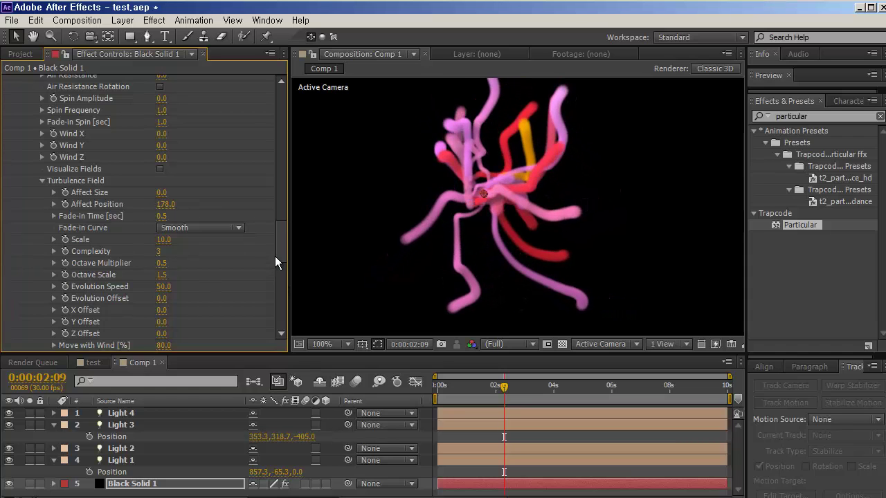
left_click_drag(275, 257, 281, 236)
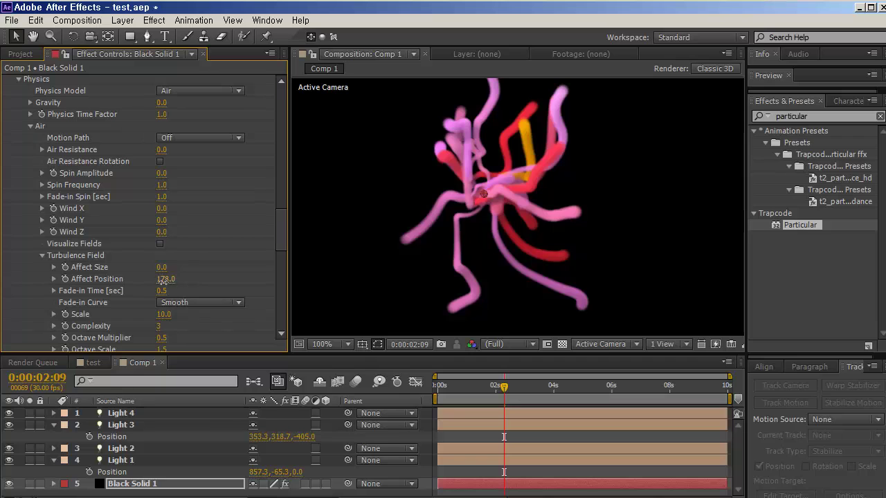
- Move the current time to 0:00:06:00 and test Affect Position at much stronger values and at 20
left_click_drag(163, 279, 381, 277)
left_click_drag(478, 383, 611, 384)
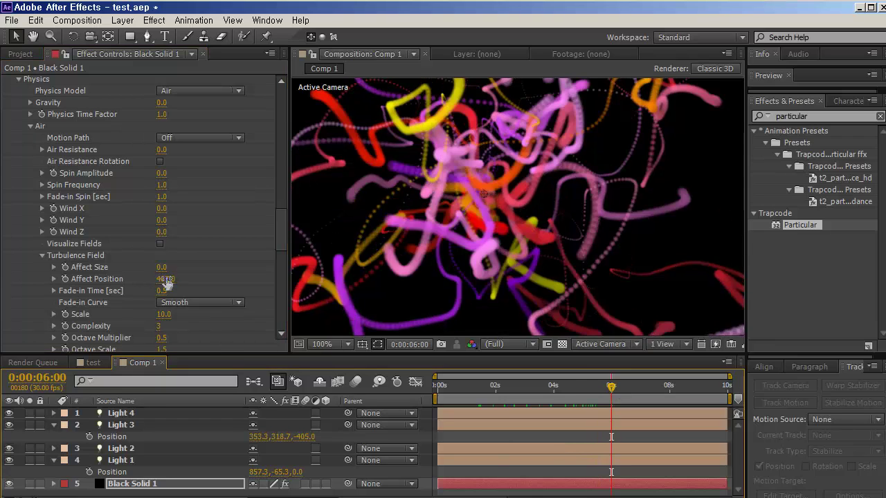
left_click(166, 279)
type("156")
key("Return")
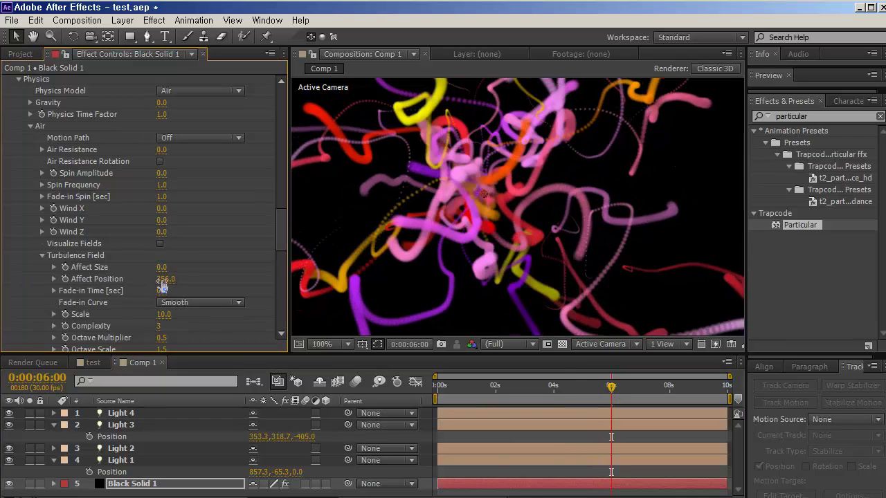
left_click(164, 279)
type("20")
key("Return")
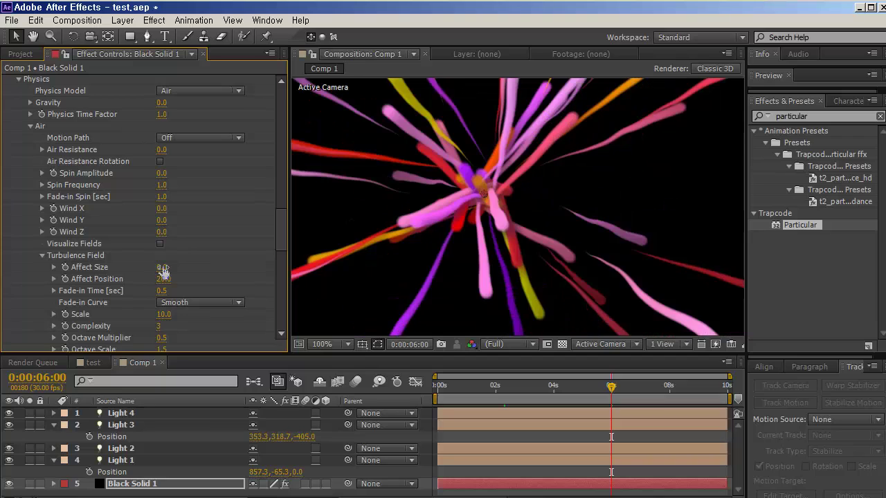
- Set the Turbulence Field's Affect Position to about 97 and scrub to the last frame to review the trails
left_click_drag(166, 281, 211, 270)
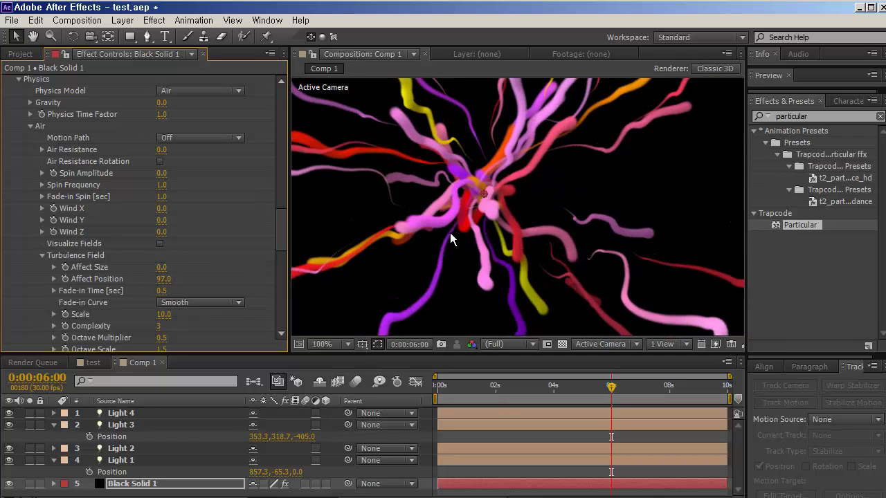
key("comma")
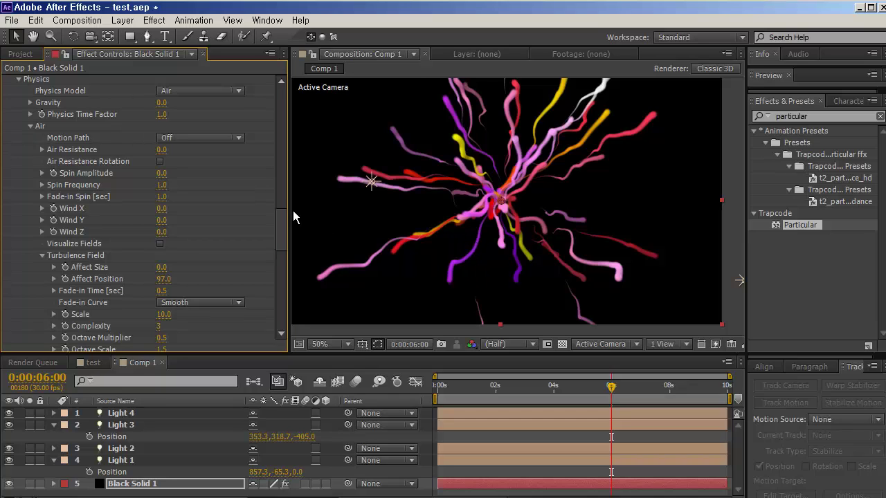
left_click_drag(495, 389, 605, 383)
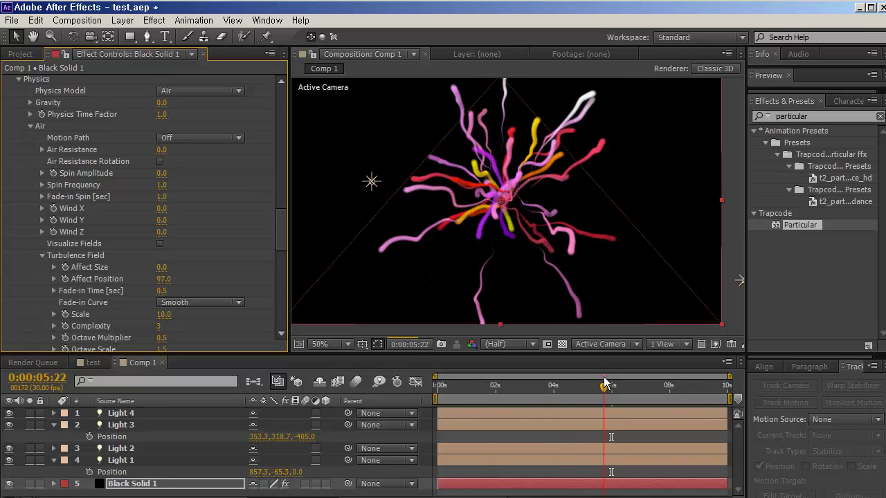
left_click(652, 386)
left_click_drag(666, 385, 730, 391)
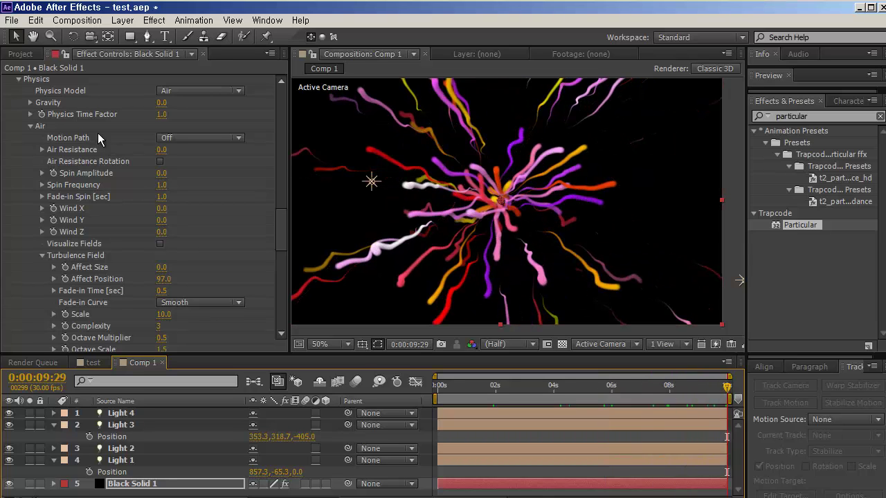
- Try 5 Particles/sec in the Emitter settings and settle on 3
left_click_drag(282, 207, 281, 90)
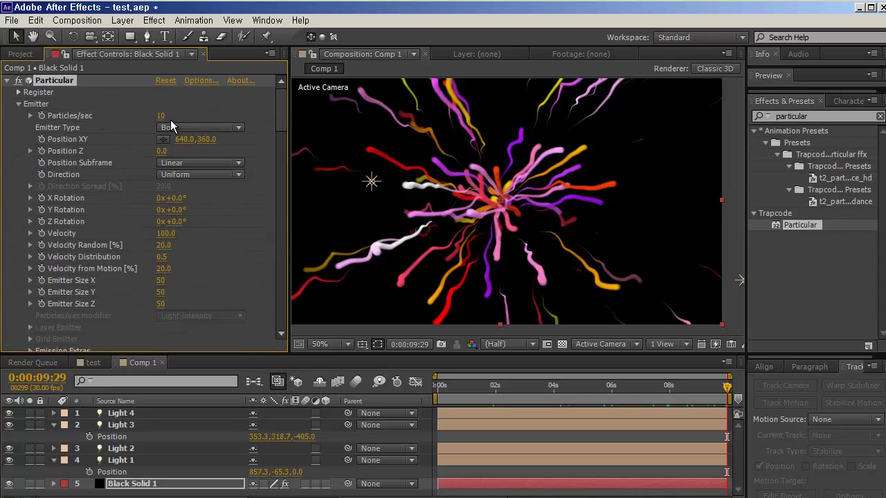
left_click(160, 115)
type("5")
key("Return")
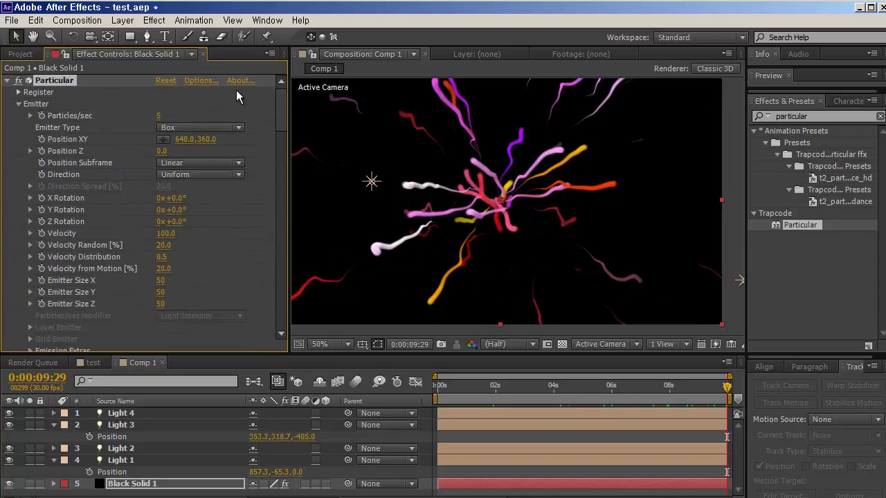
left_click(159, 117)
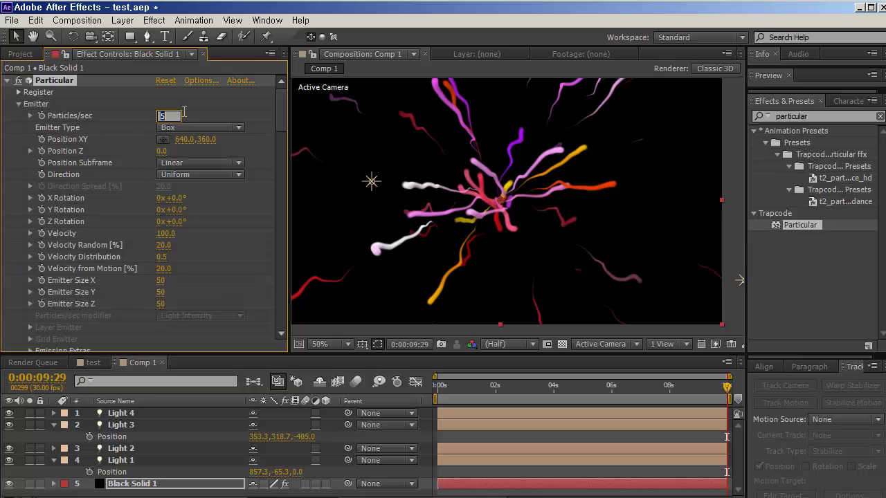
type("3")
key("Return")
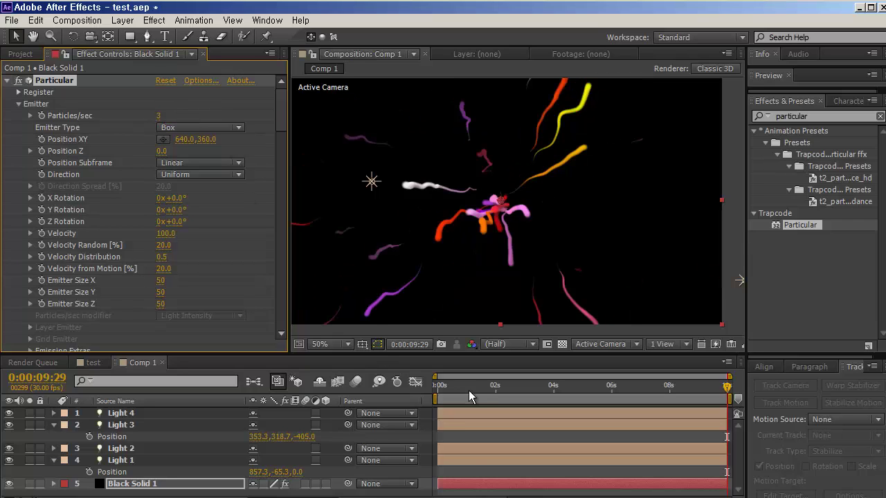
- Scrub Comp 1 to about 0:00:09:03 to review the sparser trails, and switch to the test composition
left_click_drag(469, 390, 701, 395)
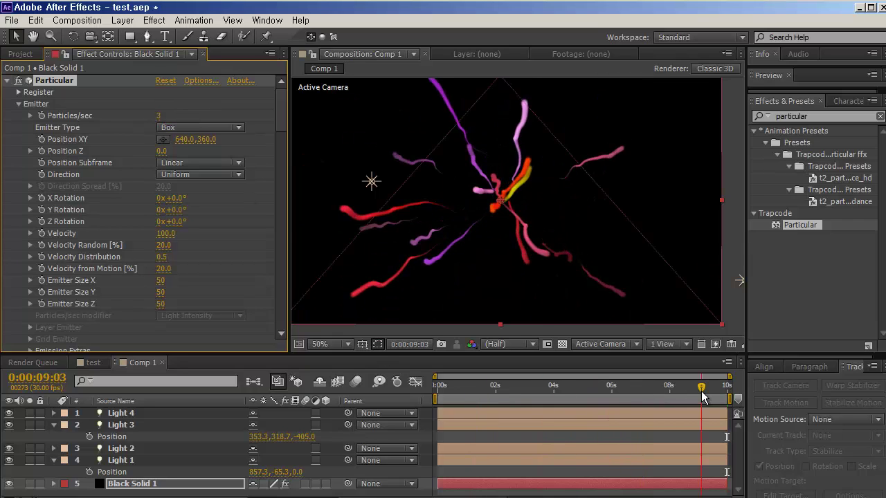
left_click(94, 362)
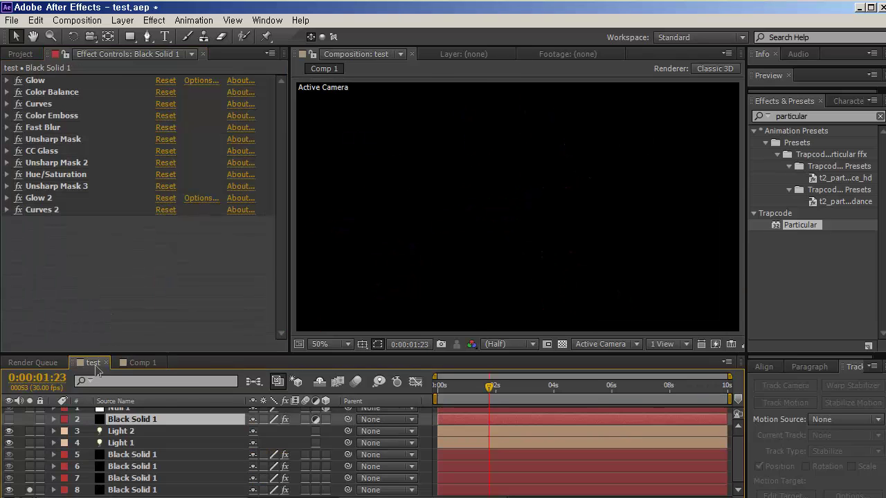
- Scrub the test composition to 0:00:04:06, clear the solo on layer 8, and solo layer 7 to inspect its trails
scroll(497, 177, "down", 2)
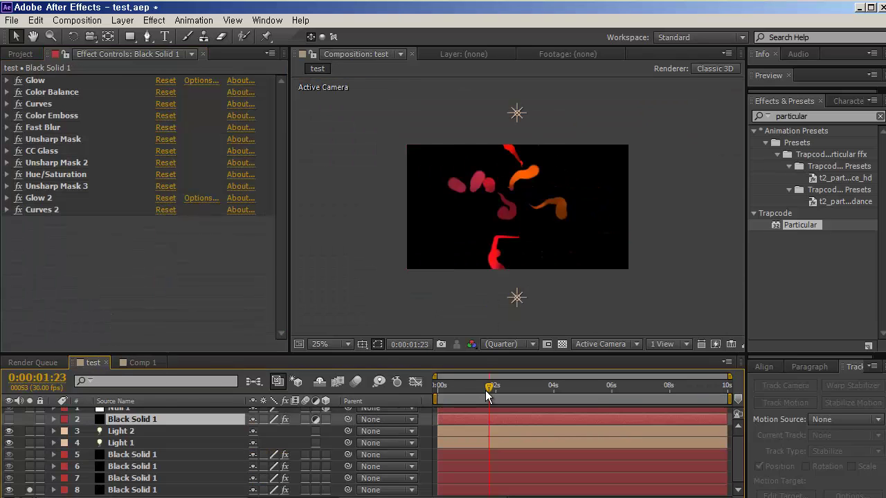
left_click_drag(485, 391, 559, 388)
left_click(29, 490)
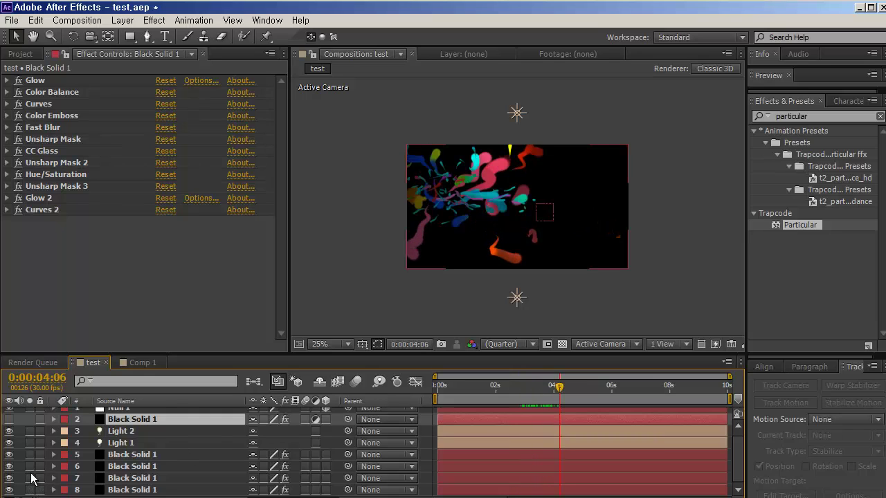
left_click(29, 477)
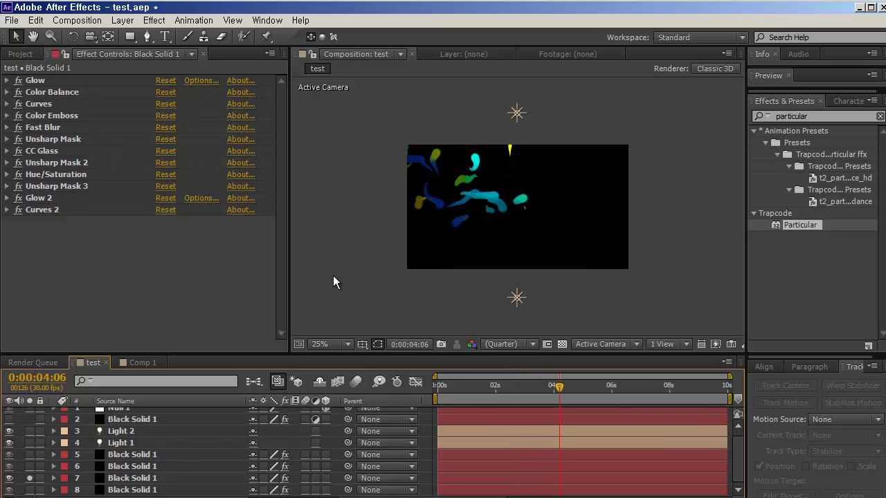
scroll(531, 237, "up", 2)
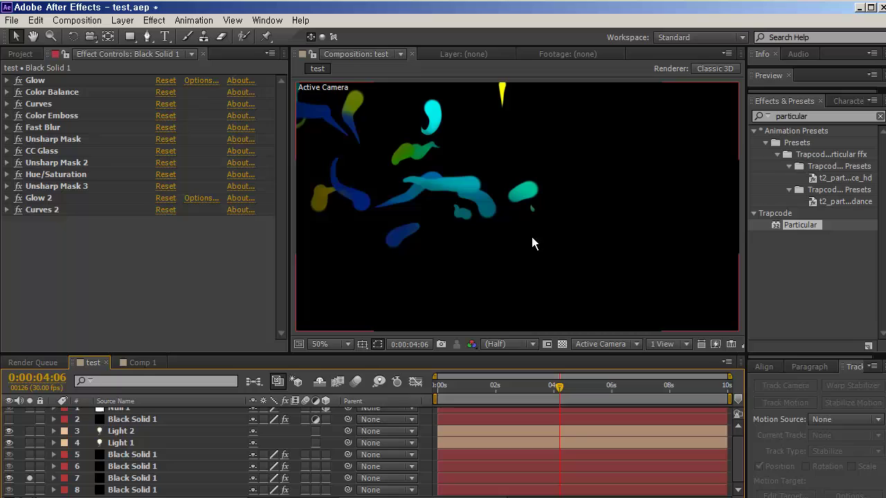
- Solo layers 6 and 5 of the test composition individually, and solo layers 5 to 8 together to examine the combined trails
left_click(30, 468)
left_click(30, 467)
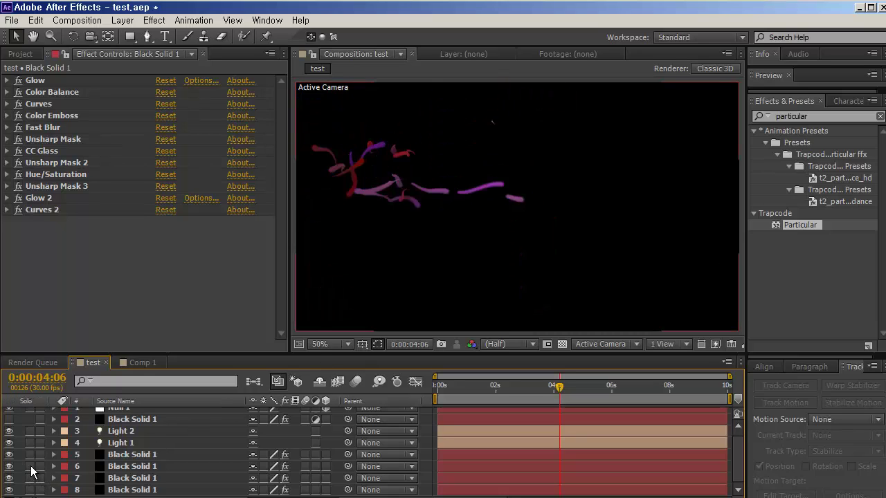
left_click(31, 454)
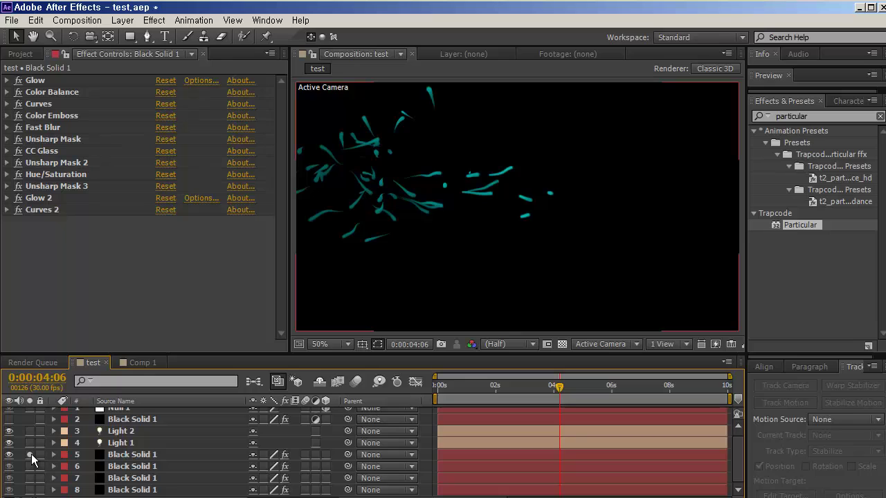
left_click(29, 467)
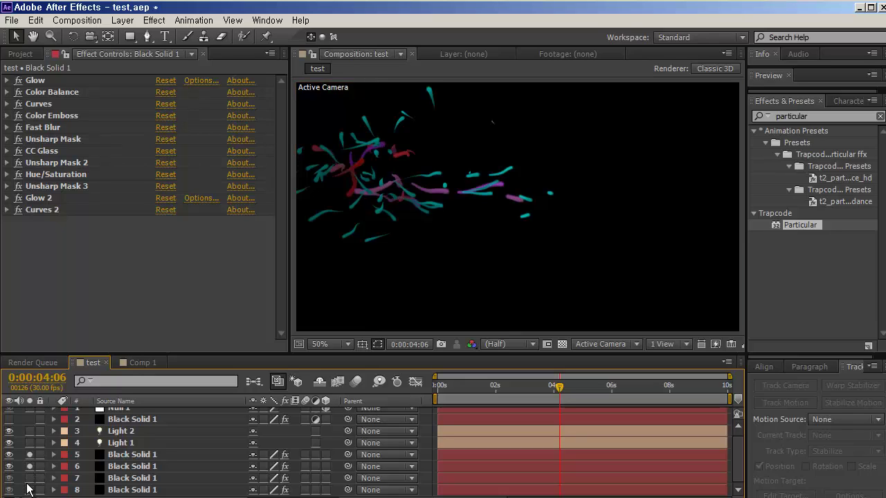
left_click(30, 478)
left_click(29, 490)
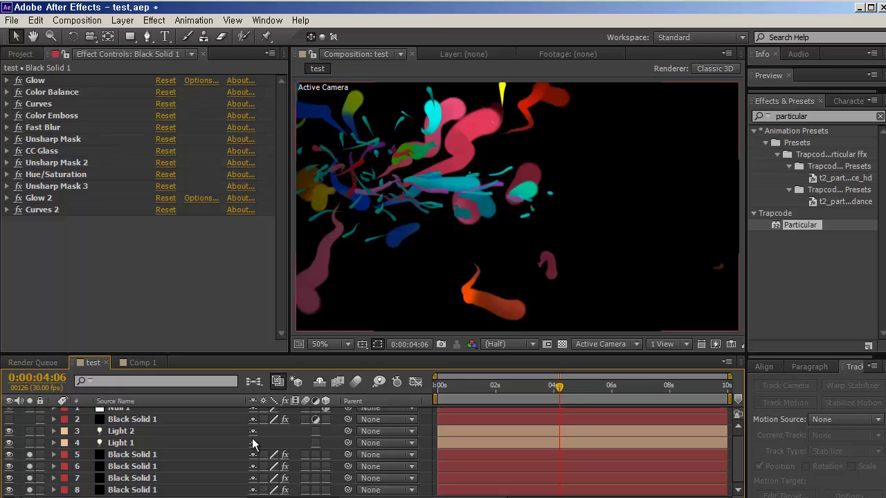
- Scrub the test composition to 0:00:07:01 and Comp 1 to its last frame to compare their trails
left_click(583, 386)
left_click_drag(583, 384, 642, 389)
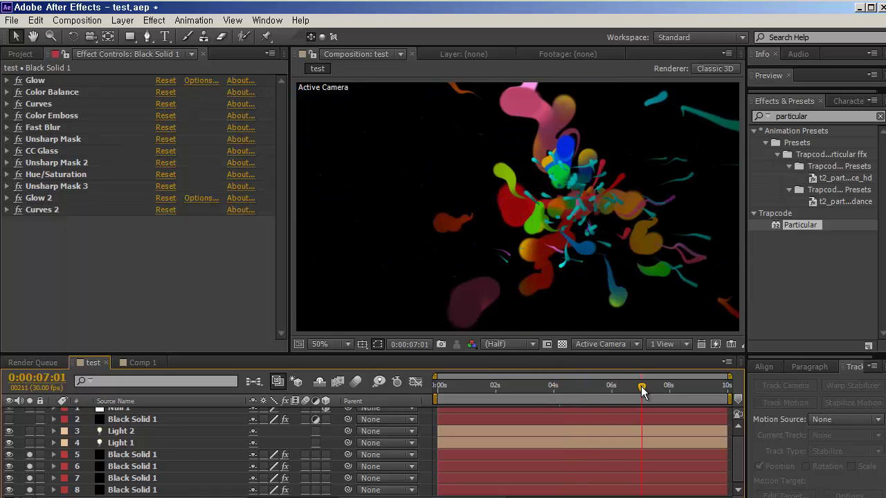
left_click(137, 362)
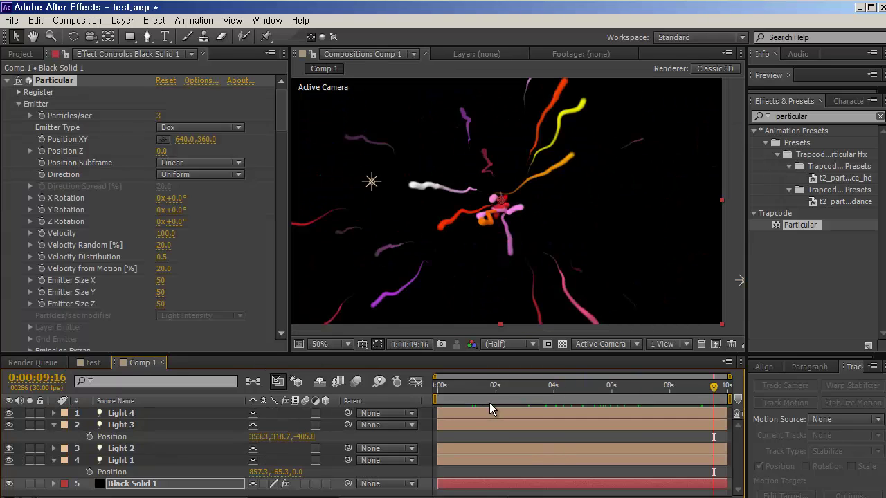
left_click_drag(476, 390, 746, 381)
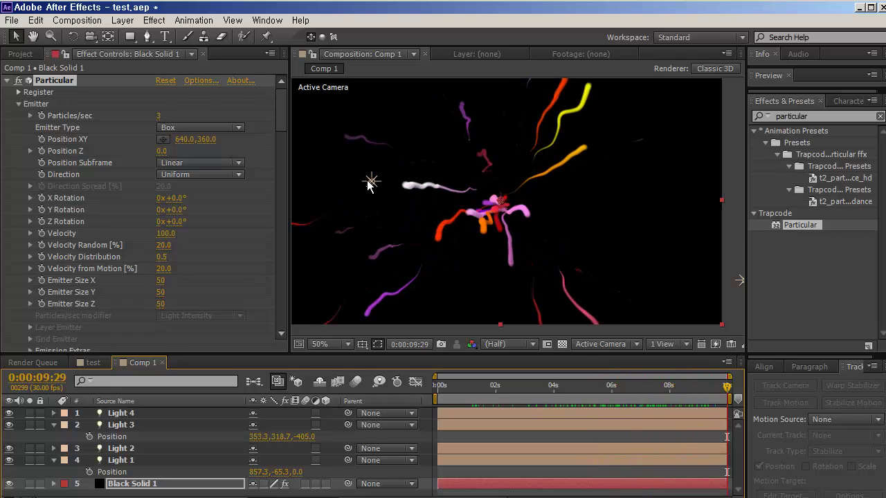
- Switch Light 3 off and on to compare its effect on the trails, inspect them up close, and collapse its properties
left_click(371, 182)
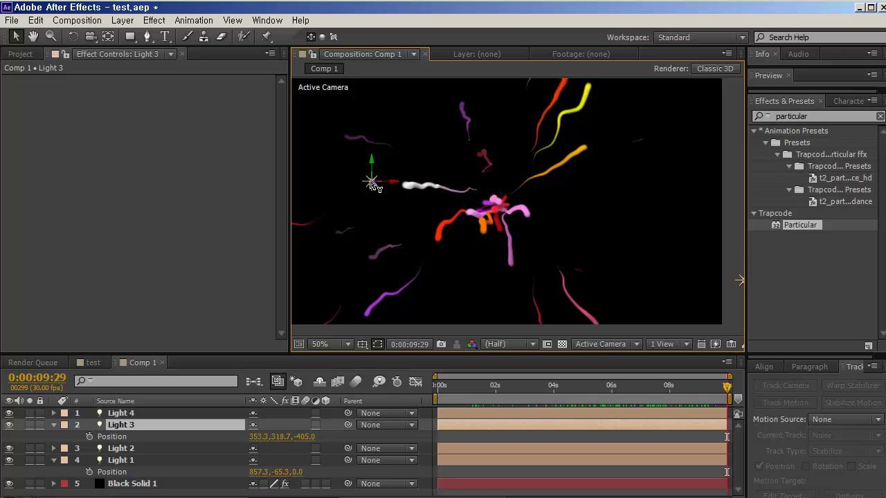
left_click(9, 425)
left_click(9, 425)
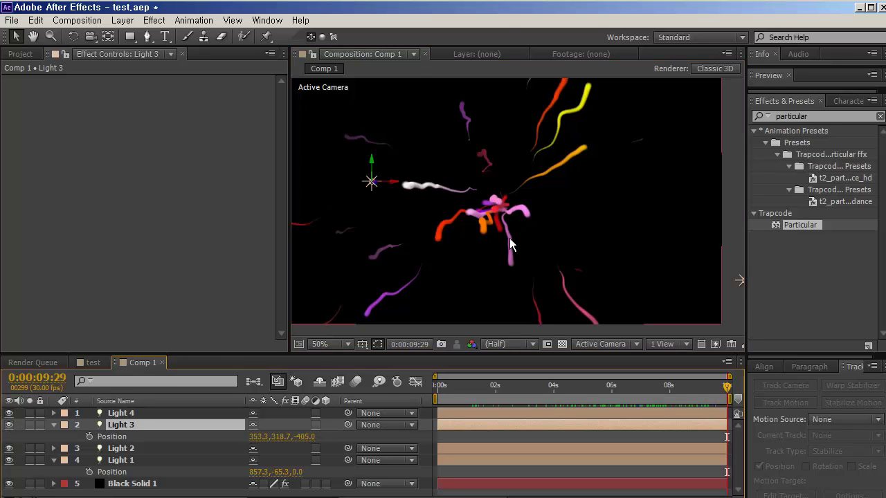
key("period")
left_click_drag(367, 187, 398, 207)
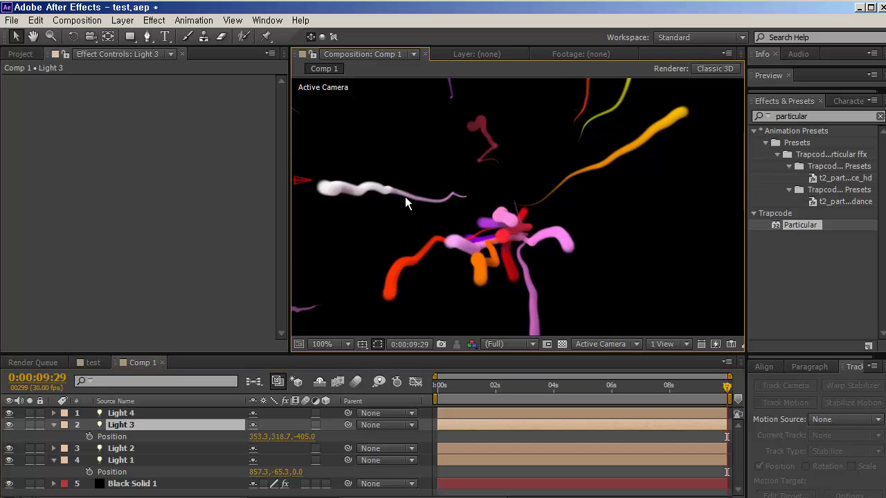
key("comma")
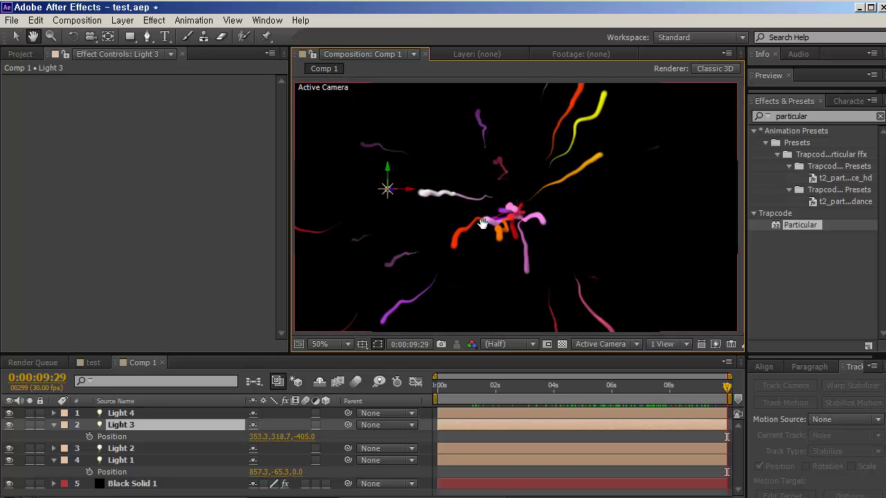
left_click_drag(523, 184, 469, 227)
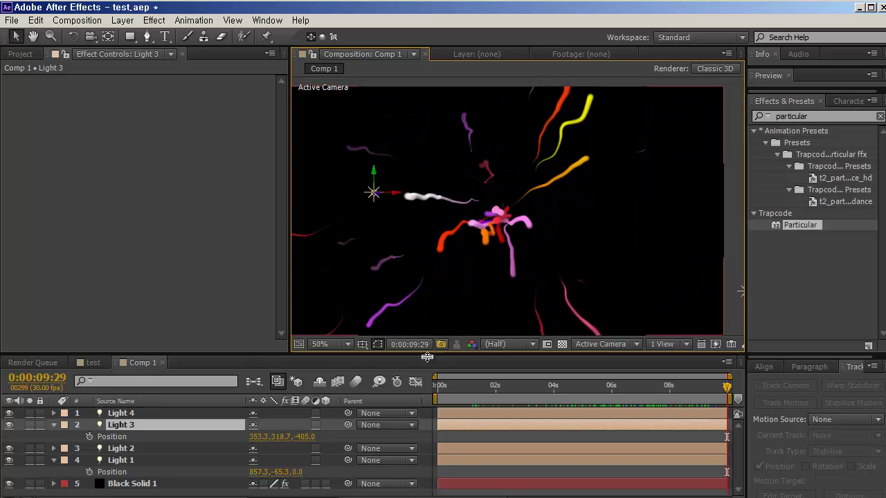
left_click(54, 425)
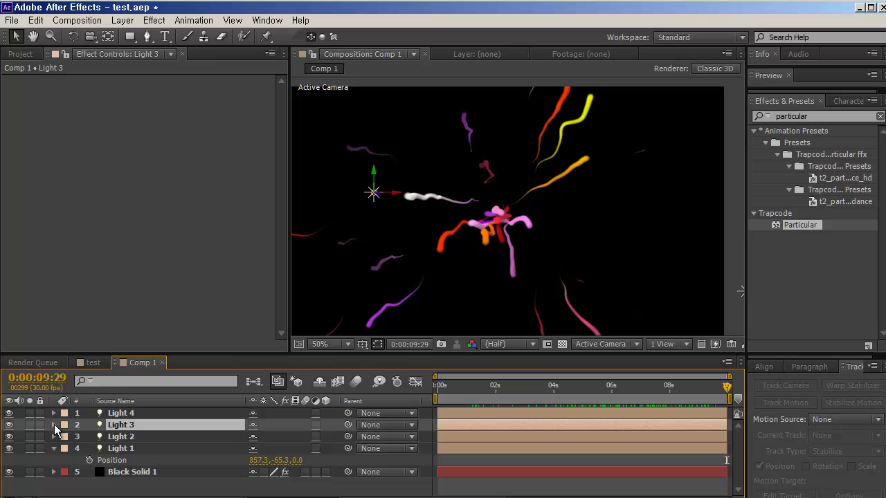
- Copy the layer 7 Black Solid 1 from the test composition and paste it into Comp 1
left_click(90, 362)
left_click(126, 478)
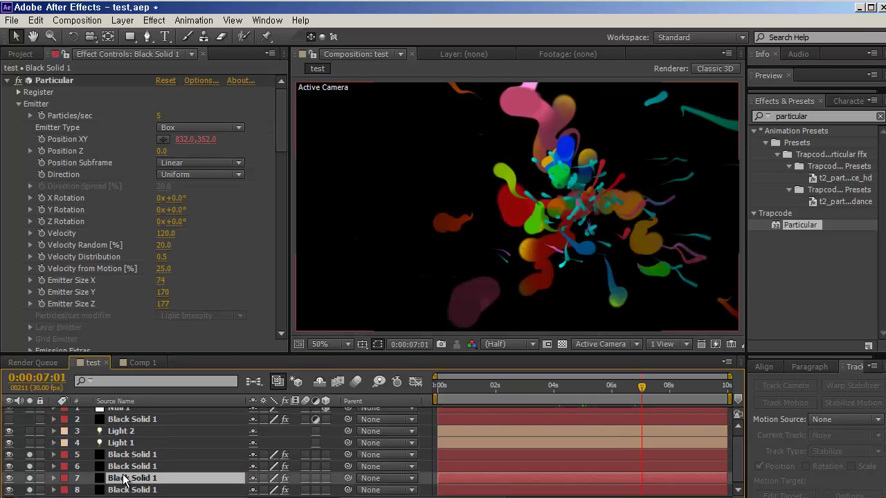
key("ctrl+c")
left_click(139, 363)
key("ctrl+v")
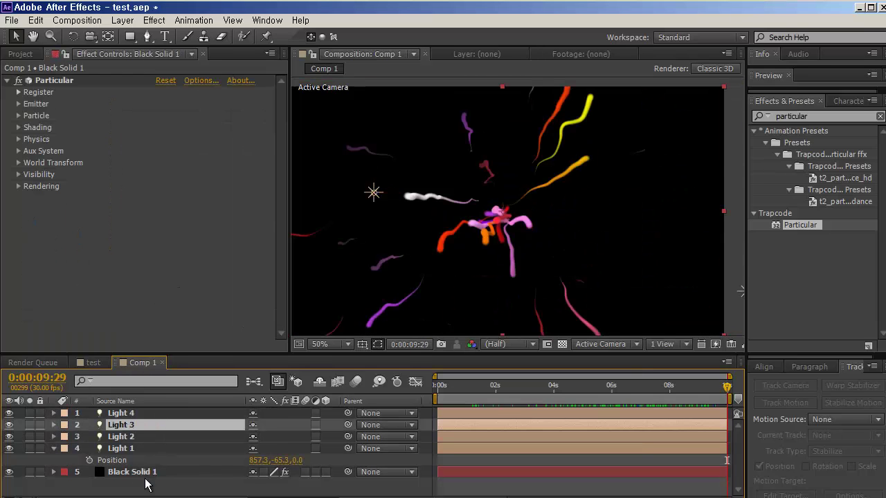
key("Return")
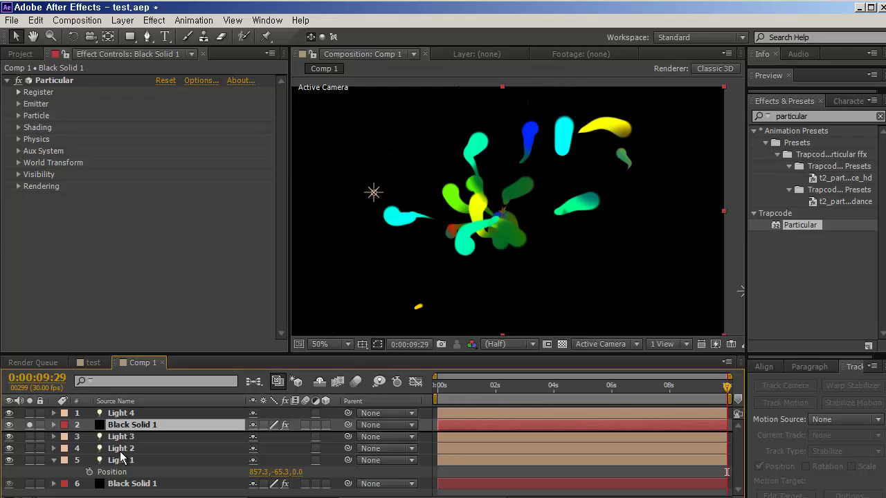
- Move the pasted Black Solid 1 below Light 1, clear its solo, and remove the expression from its Particular Position XY
left_click_drag(119, 478, 122, 479)
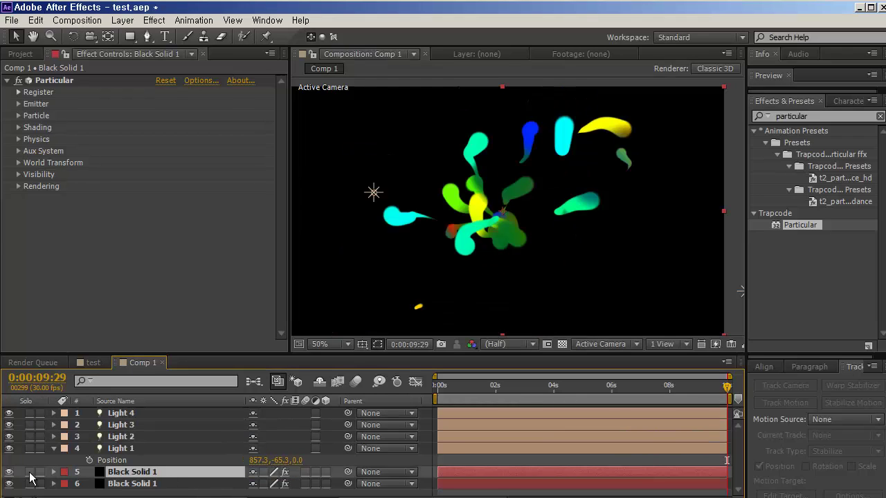
key("e")
key("e")
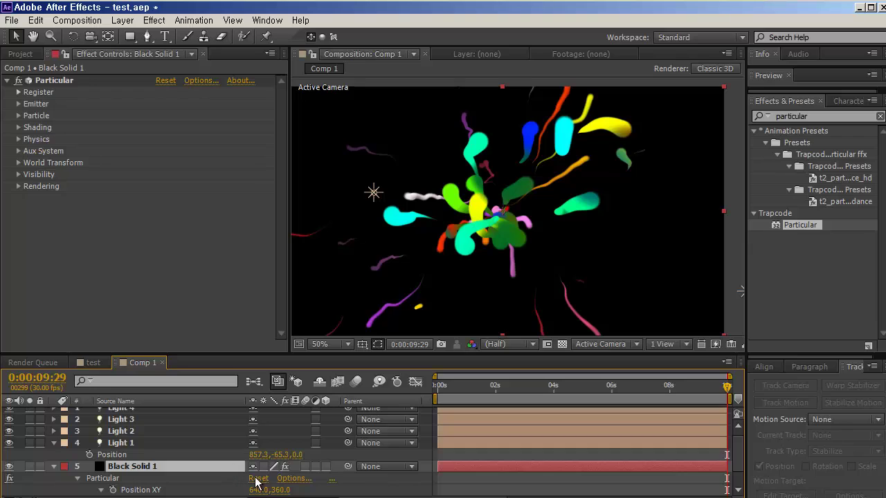
scroll(299, 483, "down", 1)
left_click(467, 478)
key("BackSpace")
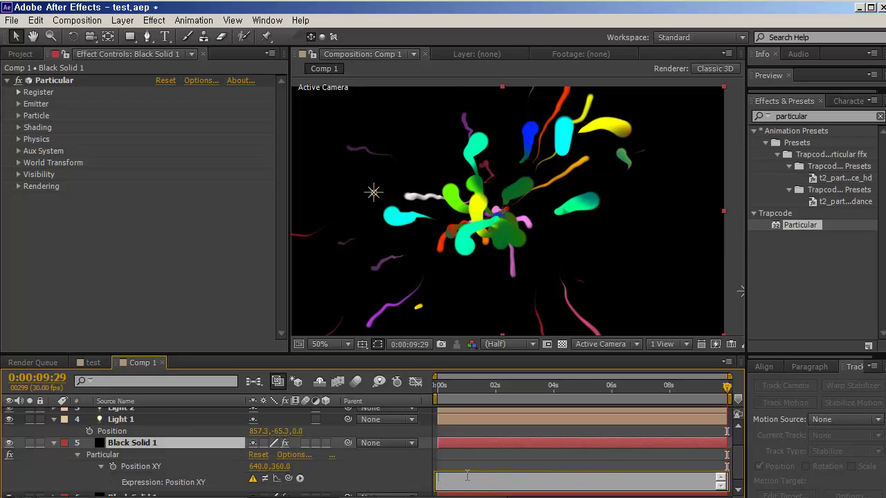
key("KP_Enter")
- Select Null 1 in the test composition and scrub between about 0:00:02:21 and 0:00:07:18 to review the trails' movement
left_click(93, 363)
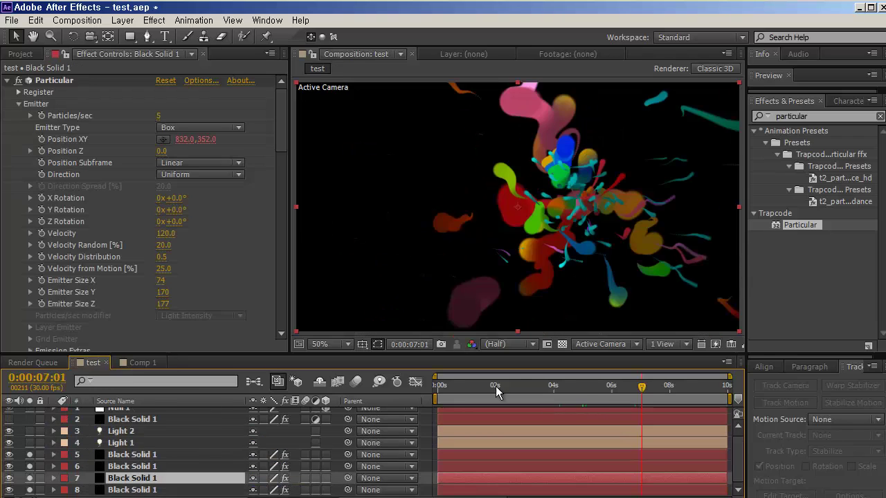
left_click_drag(562, 387, 515, 391)
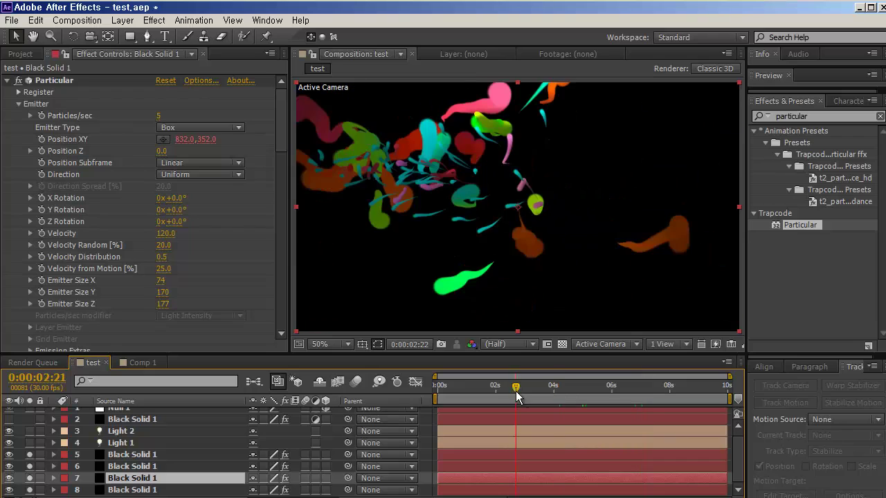
scroll(133, 430, "up", 1)
left_click(124, 416)
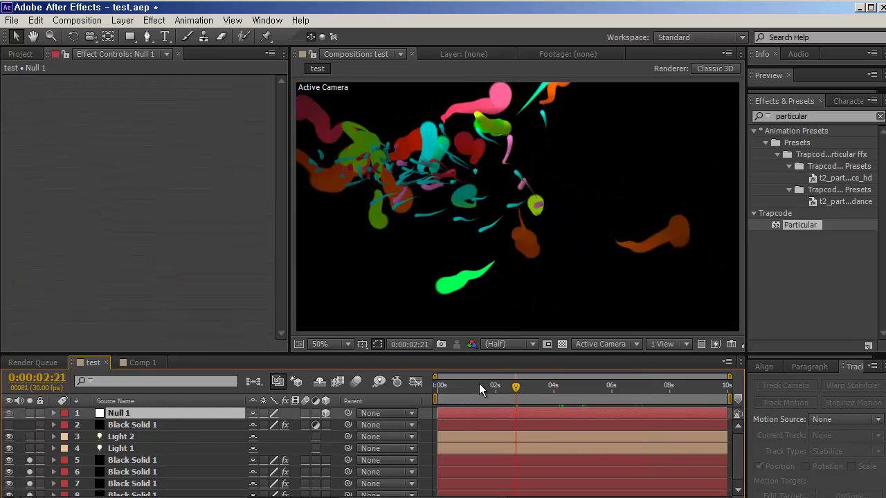
left_click_drag(479, 383, 660, 385)
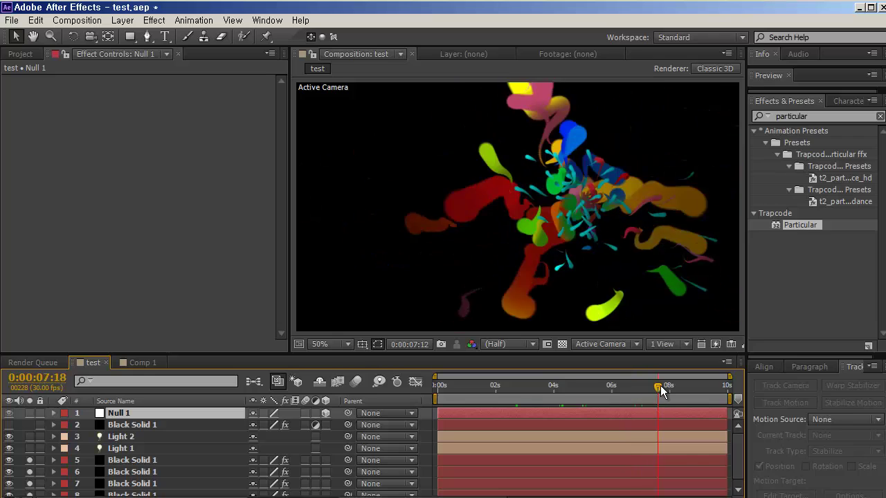
key("space")
- Scrub Comp 1 to 0:00:08:05 to review the combined trails and reveal the original Black Solid 1's Particular Position XY
left_click(137, 361)
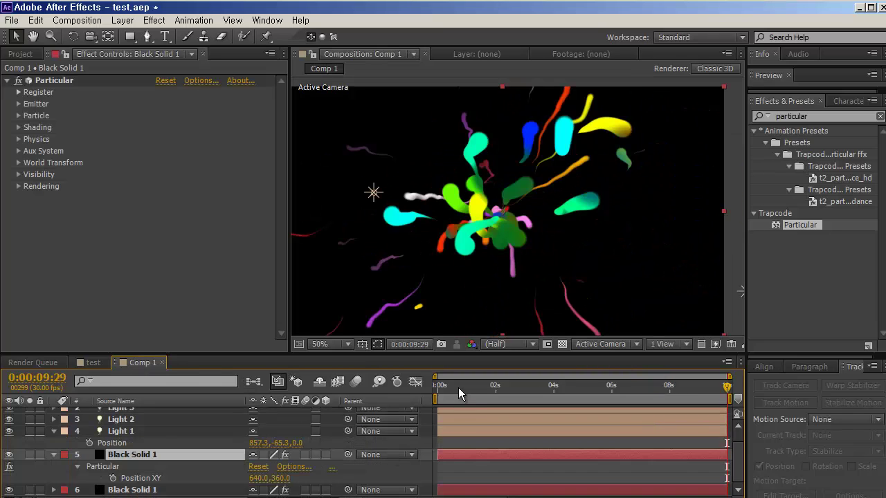
left_click_drag(459, 387, 630, 389)
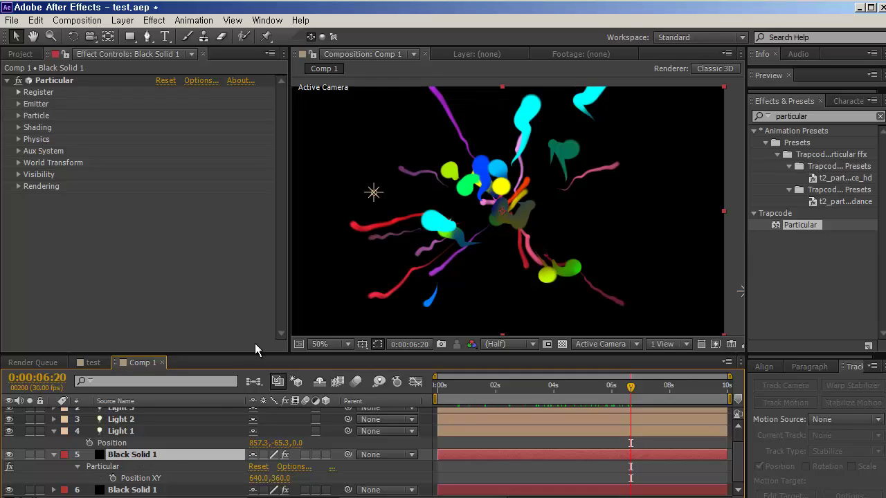
left_click(170, 491)
key("u")
key("u")
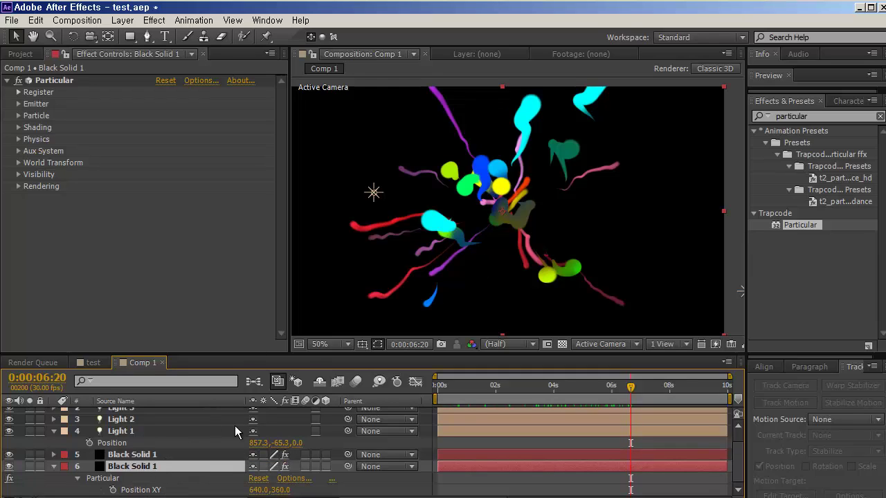
key("period")
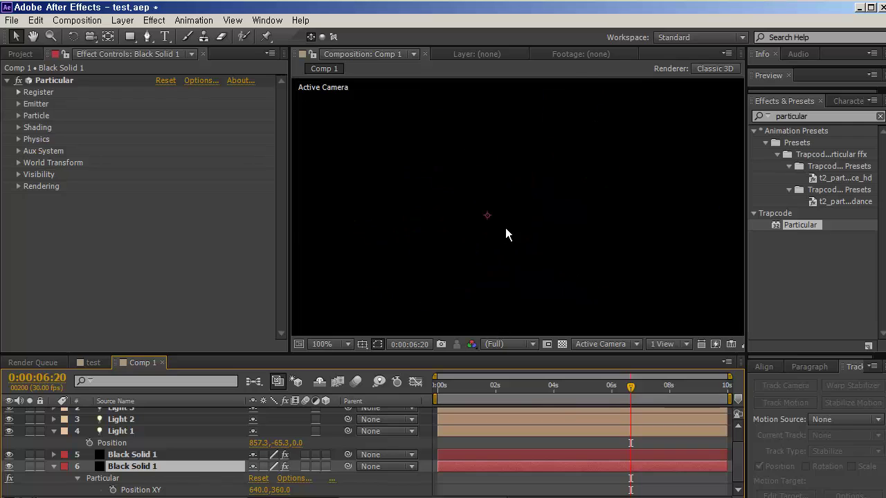
key("comma")
left_click_drag(484, 385, 674, 400)
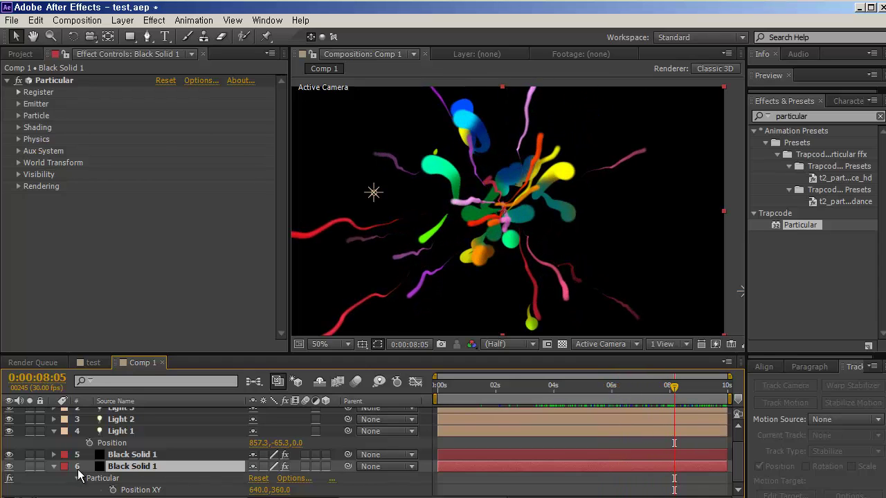
- Delete the pasted Black Solid 1 layer from Comp 1
left_click(136, 458)
left_click(137, 467)
key("Delete")
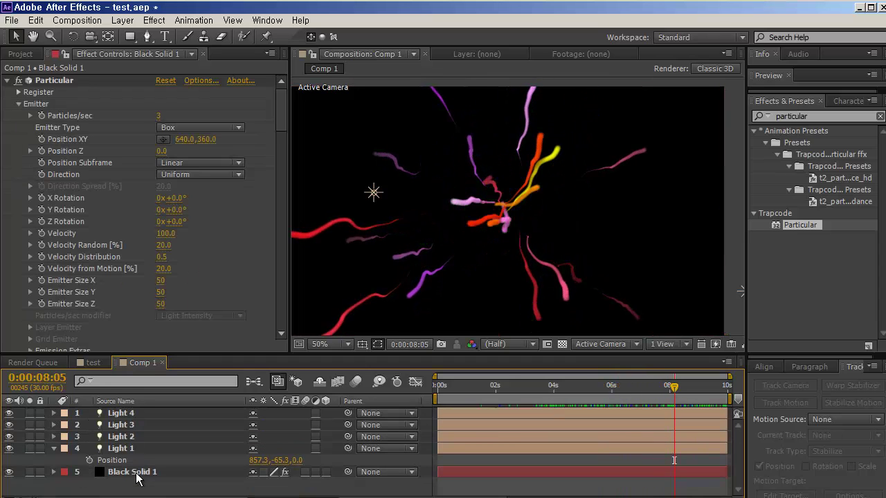
- Add a new null object to Comp 1
left_click(159, 476)
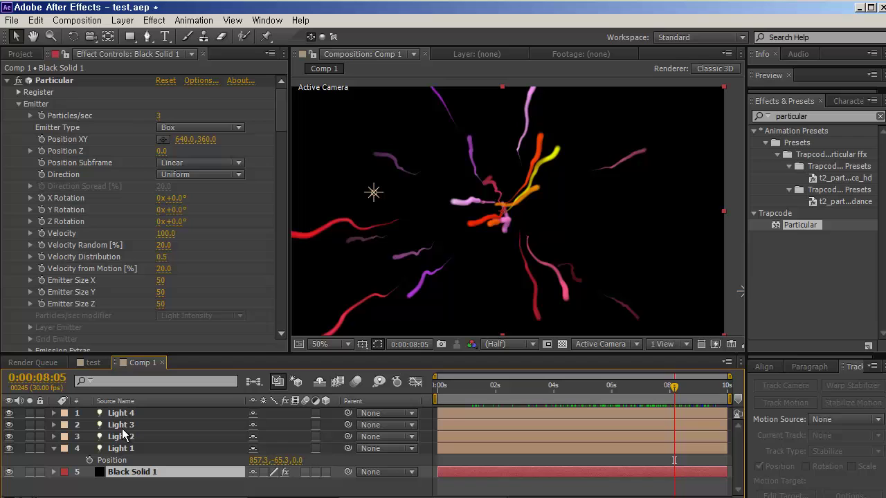
left_click(36, 20)
left_click(36, 21)
left_click(123, 21)
left_click(123, 20)
mouse_move(203, 34)
left_click(275, 85)
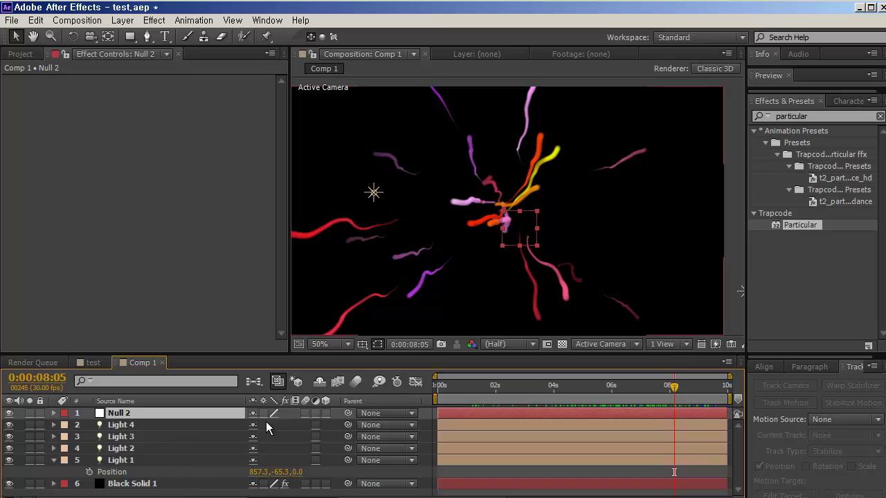
- Make Null 2 a 3D layer and link Black Solid 1's Particular Position XY to its position with an expression
left_click(323, 413)
key("p")
left_click(141, 494)
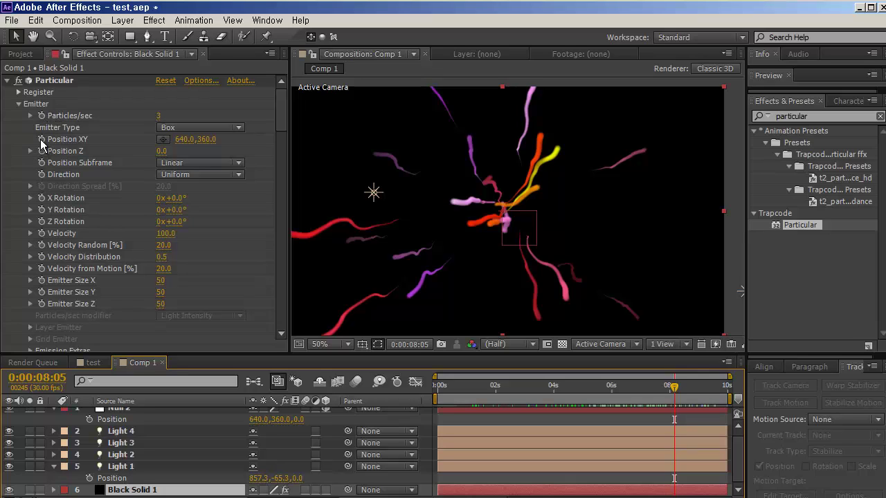
left_click(41, 139, "alt")
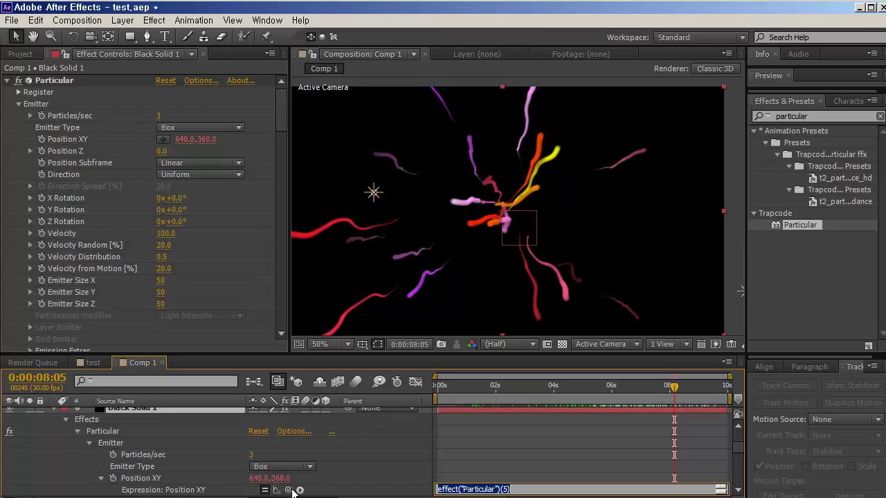
left_click_drag(291, 490, 117, 427)
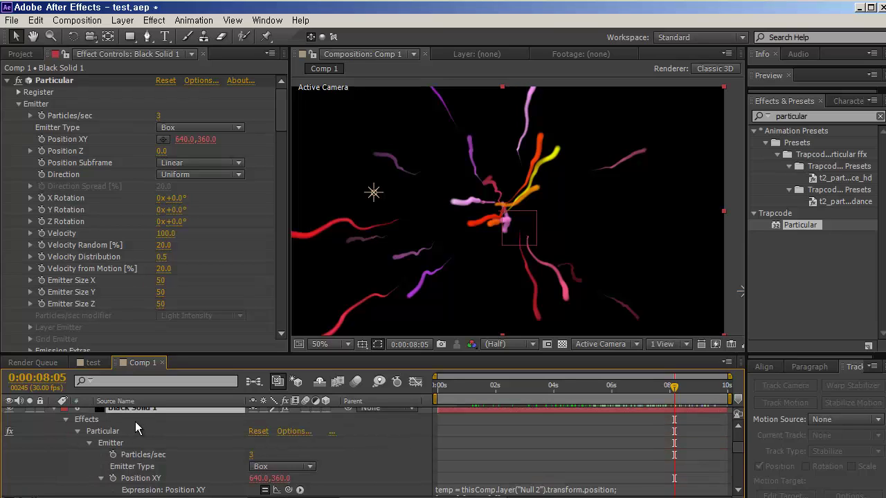
scroll(207, 453, "down", 2)
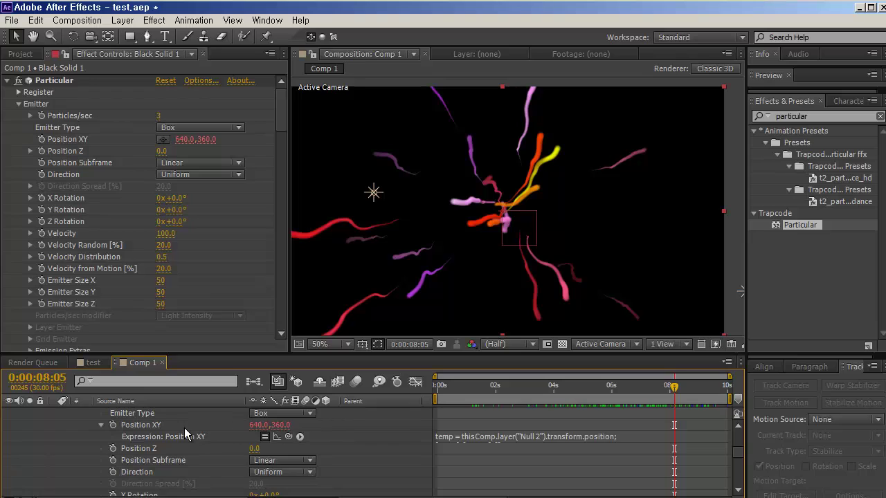
- Link Particular's Position Z to Null 2's Z position with the expression thisComp.layer("Null 2").transform.position[2]
scroll(183, 434, "up", 3)
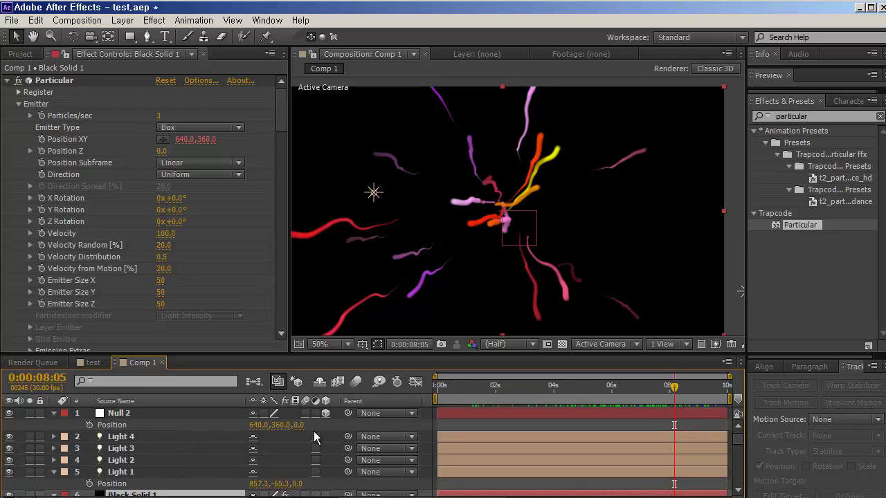
scroll(313, 436, "down", 6)
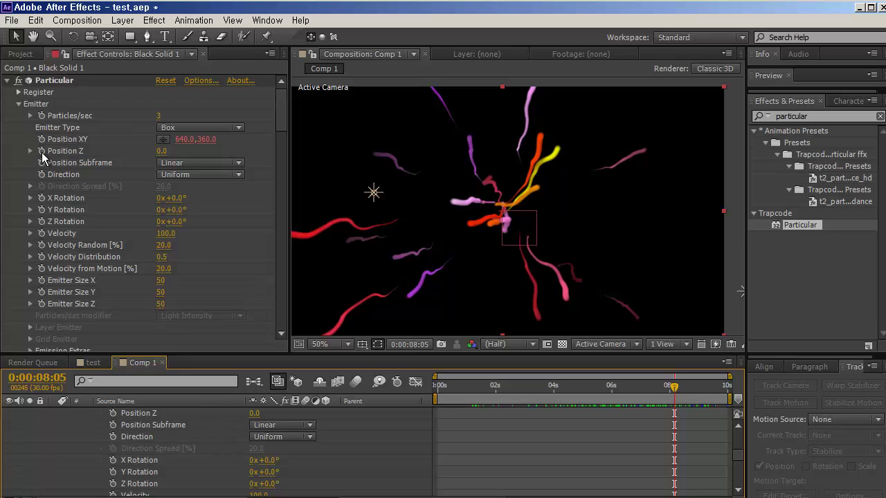
left_click(42, 153, "alt")
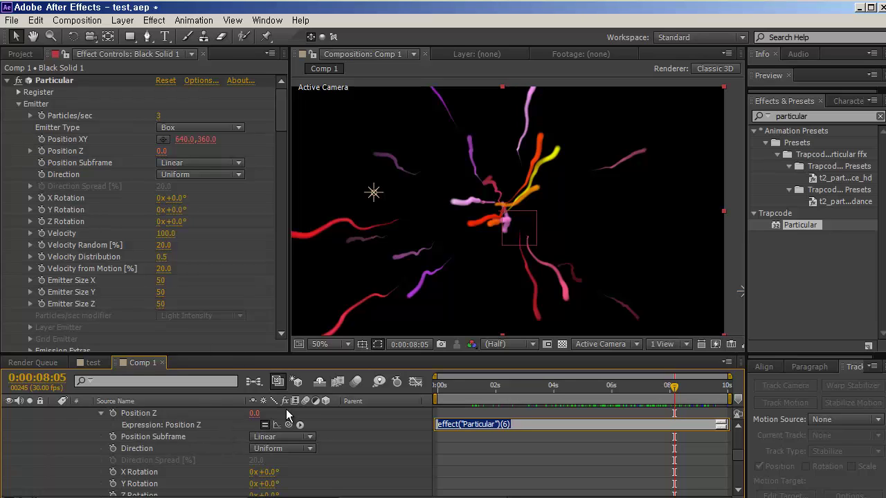
mouse_move(298, 424)
left_mouse_down()
mouse_move(287, 411)
mouse_move(297, 455)
mouse_move(299, 429)
mouse_move(96, 426)
mouse_move(264, 449)
mouse_move(302, 425)
left_mouse_up()
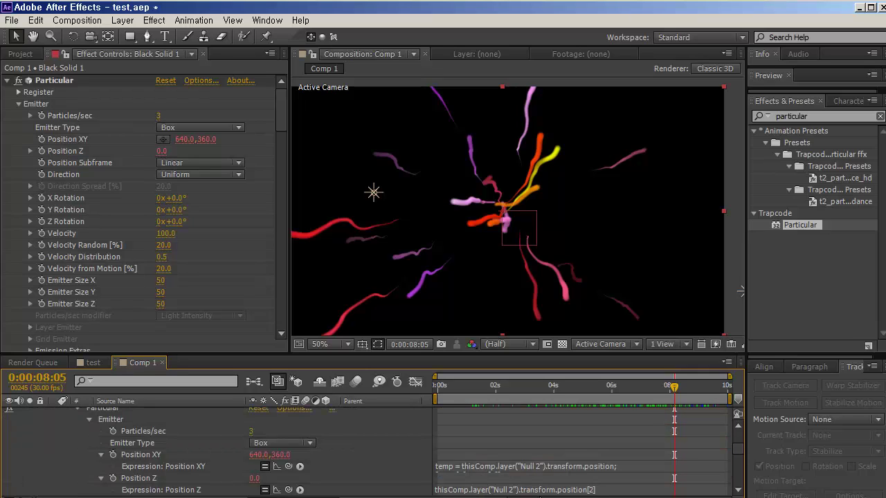
scroll(740, 490, "down", 1)
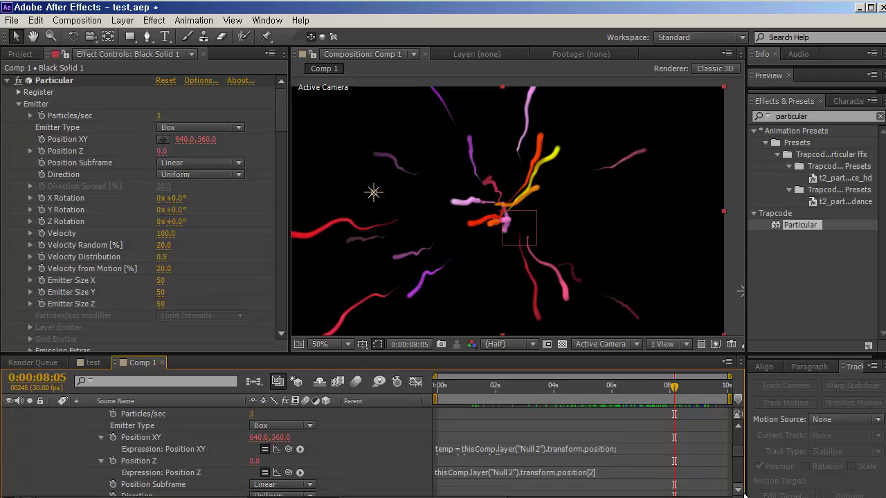
left_click(470, 477)
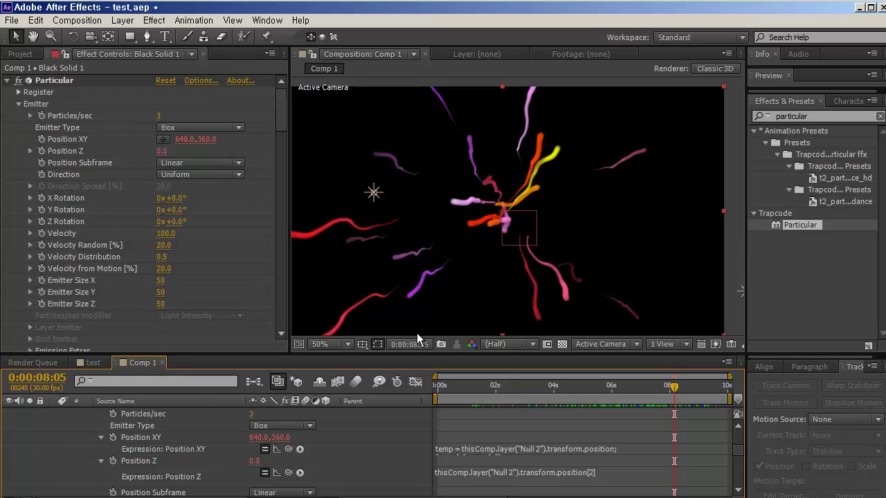
- Compare Null 2's Position values with the full Position XY and Position Z expressions on Black Solid 1
scroll(339, 436, "up", 4)
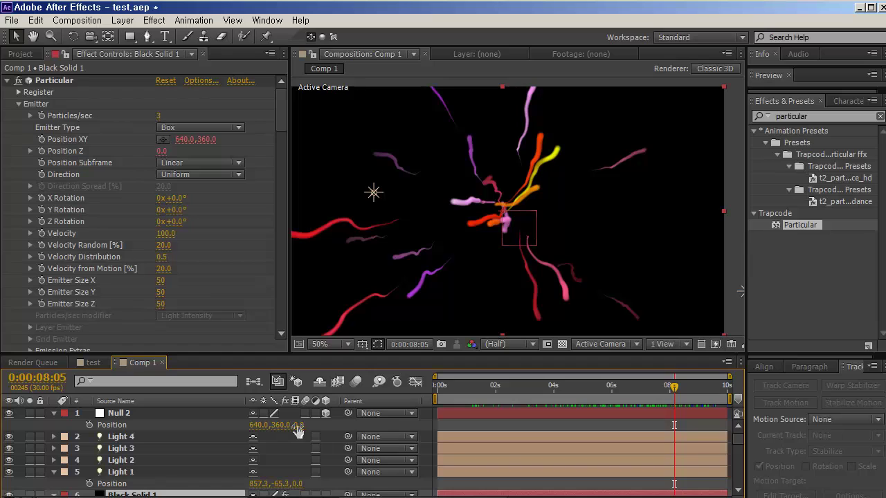
scroll(500, 447, "down", 4)
scroll(582, 457, "down", 1)
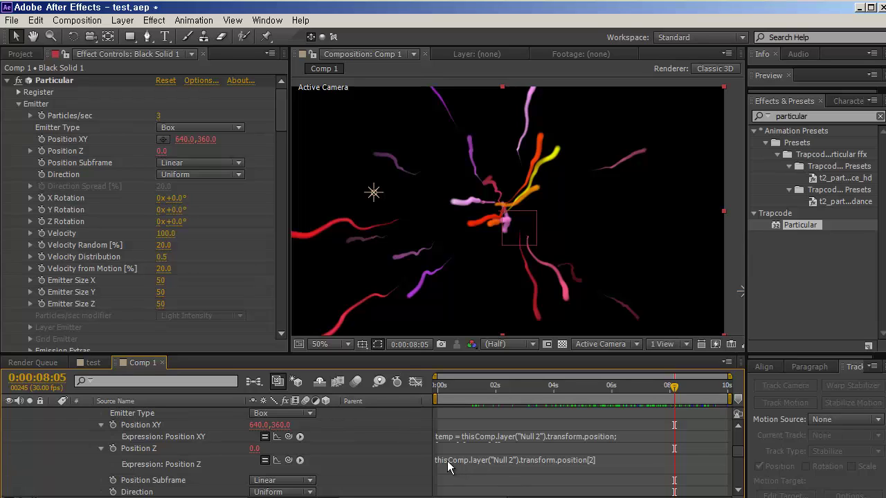
scroll(326, 453, "up", 3)
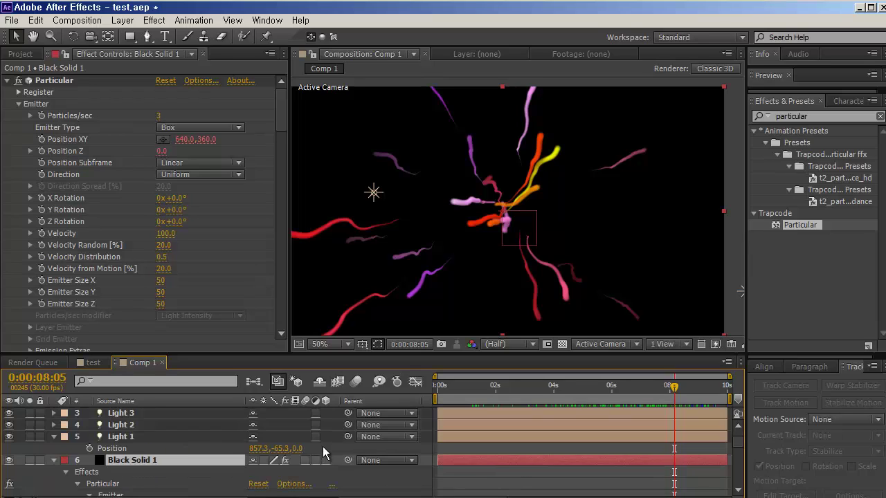
scroll(118, 430, "up", 2)
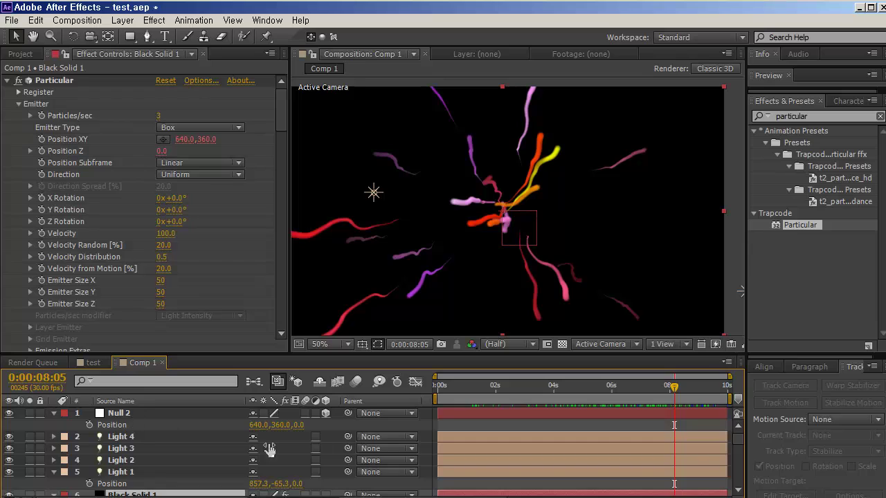
scroll(263, 450, "down", 6)
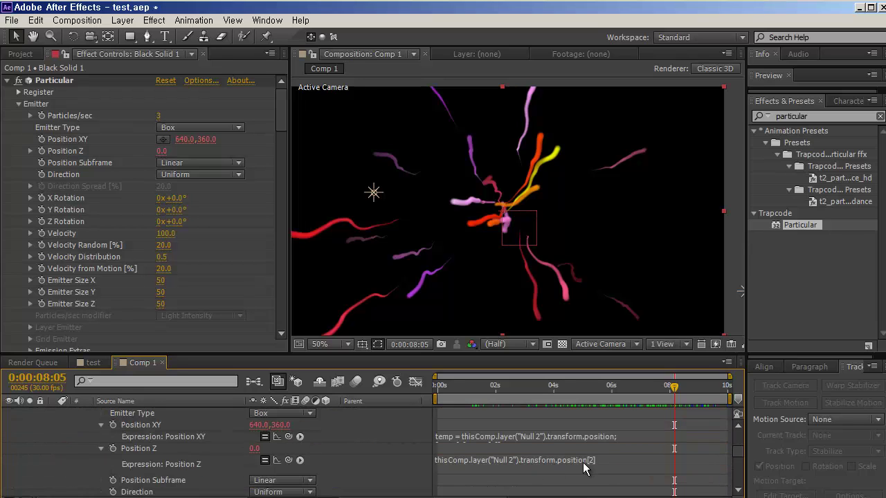
scroll(585, 472, "up", 6)
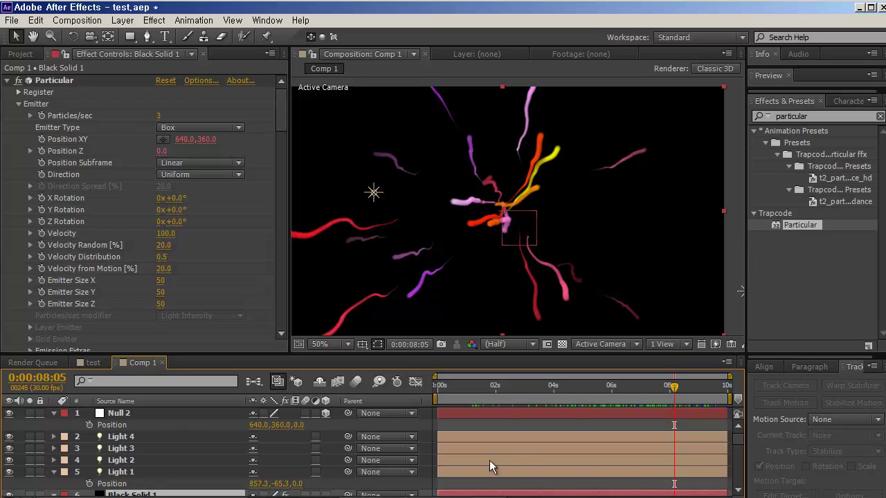
scroll(490, 464, "down", 6)
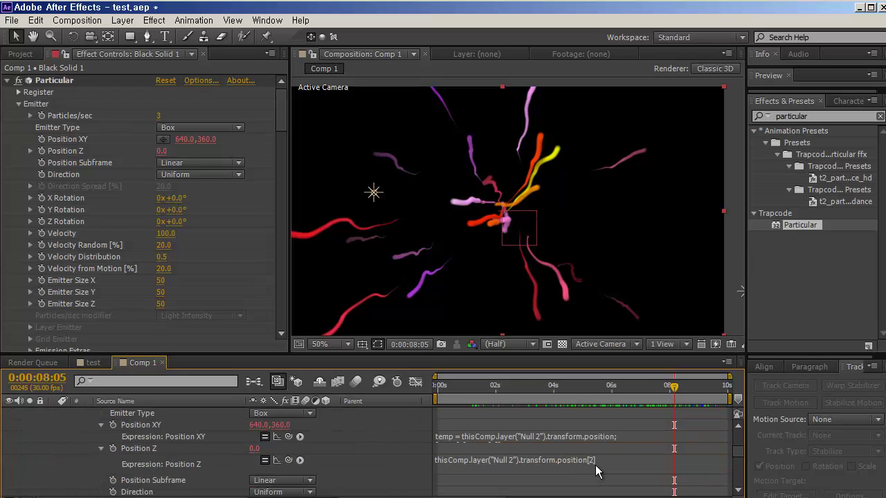
left_click_drag(620, 442, 621, 451)
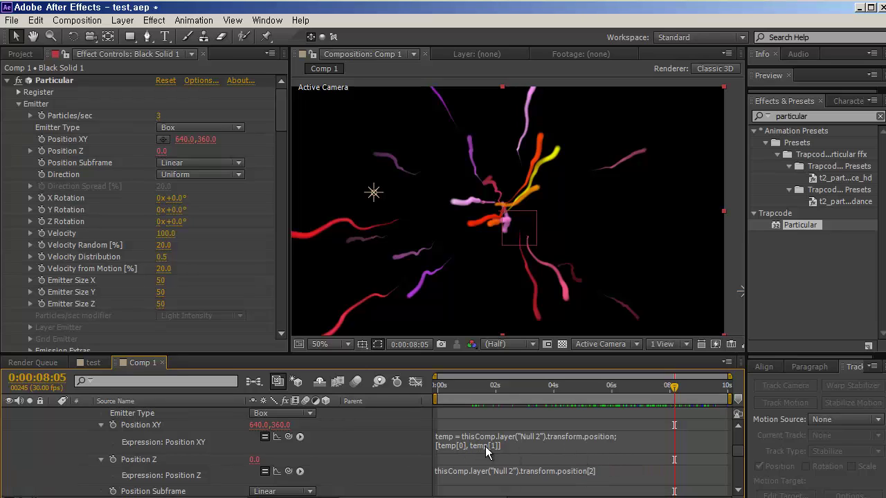
scroll(474, 450, "up", 5)
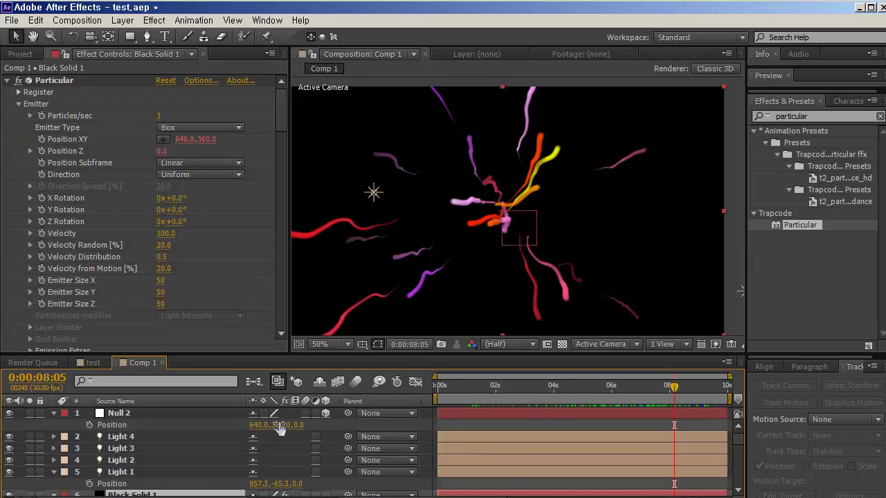
scroll(510, 459, "down", 5)
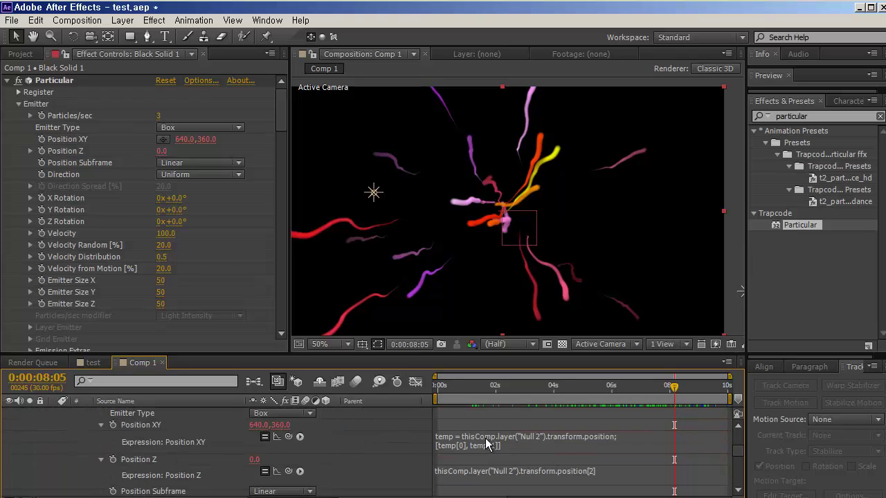
scroll(290, 465, "up", 5)
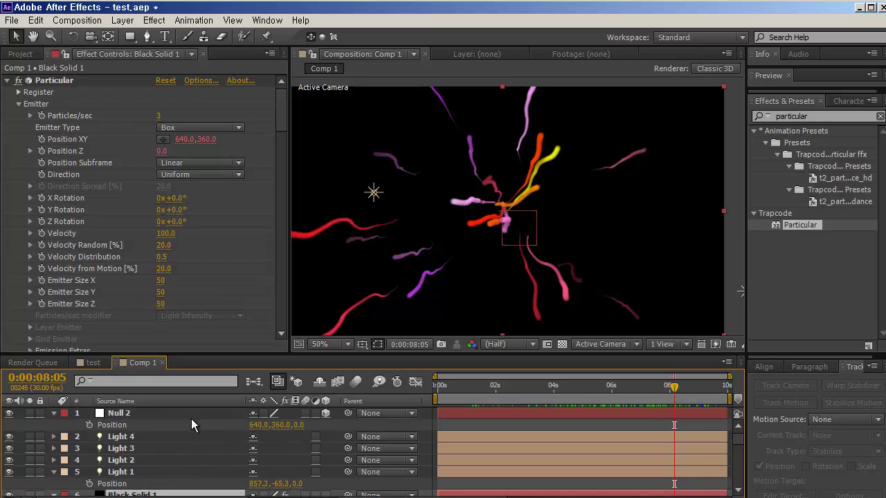
- Move Null 2 to Y 310 and Z -391 to test how the linked particle emitter follows it
left_click(160, 414)
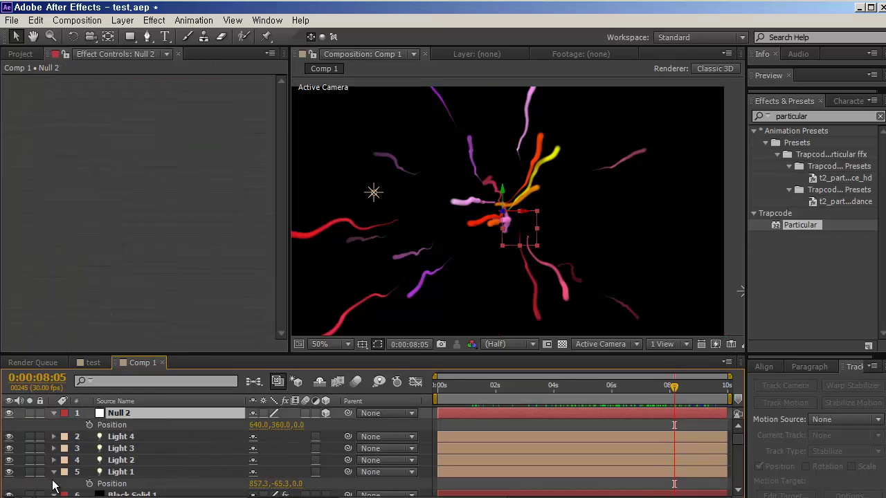
scroll(54, 479, "down", 3)
scroll(154, 437, "up", 3)
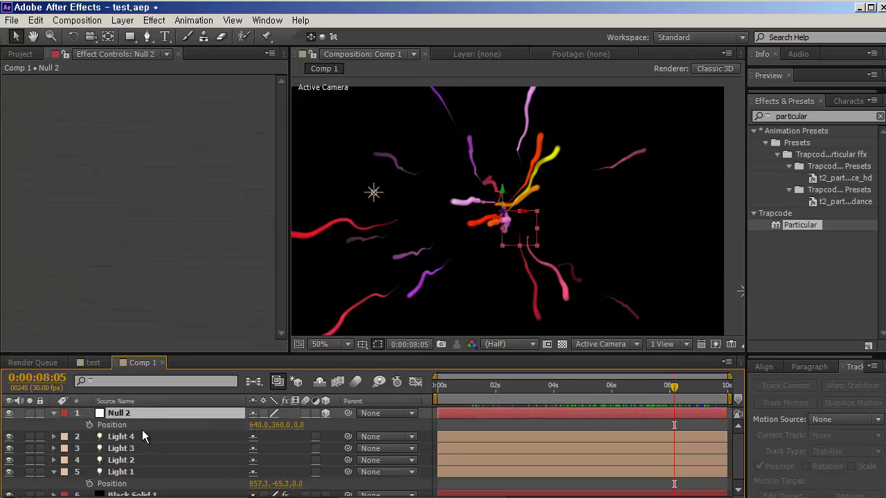
left_click_drag(300, 426, 705, 416)
left_click_drag(278, 420, 58, 450)
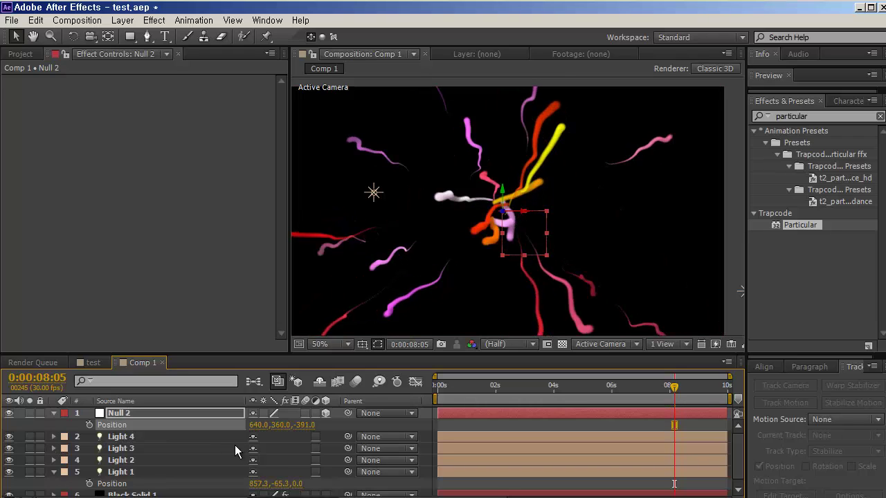
mouse_move(259, 425)
left_mouse_down()
mouse_move(139, 428)
mouse_move(350, 436)
mouse_move(335, 450)
mouse_move(253, 435)
mouse_move(415, 424)
mouse_move(254, 415)
left_mouse_up()
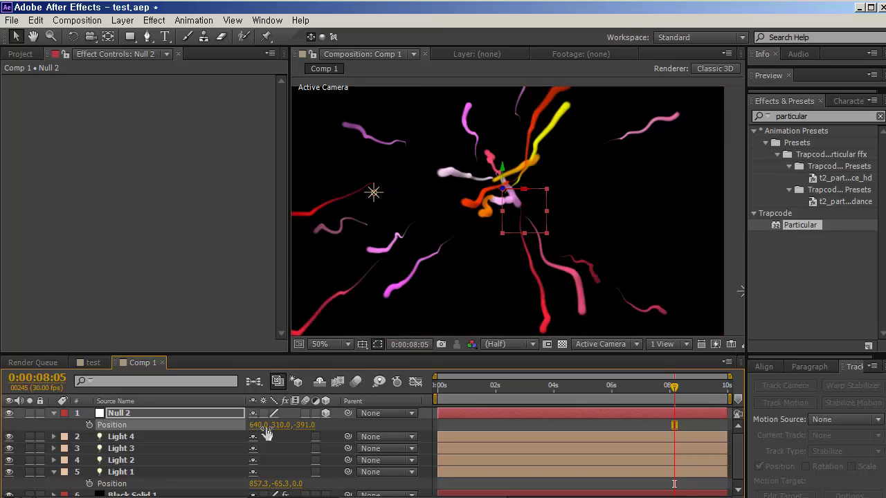
- Reset Null 2's Z position to 0 and collapse the expanded layer properties in the Comp 1 timeline
left_click(305, 425)
type("0")
key("Return")
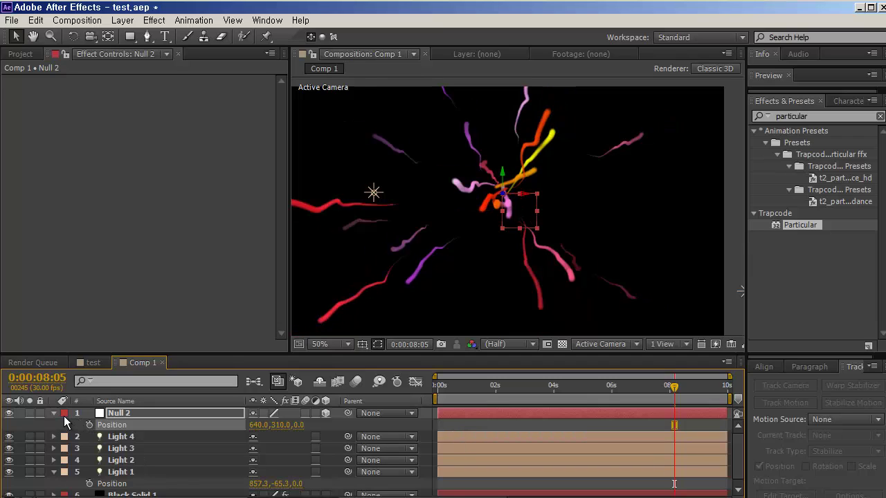
left_click(54, 413)
left_click(54, 460)
left_click(140, 491)
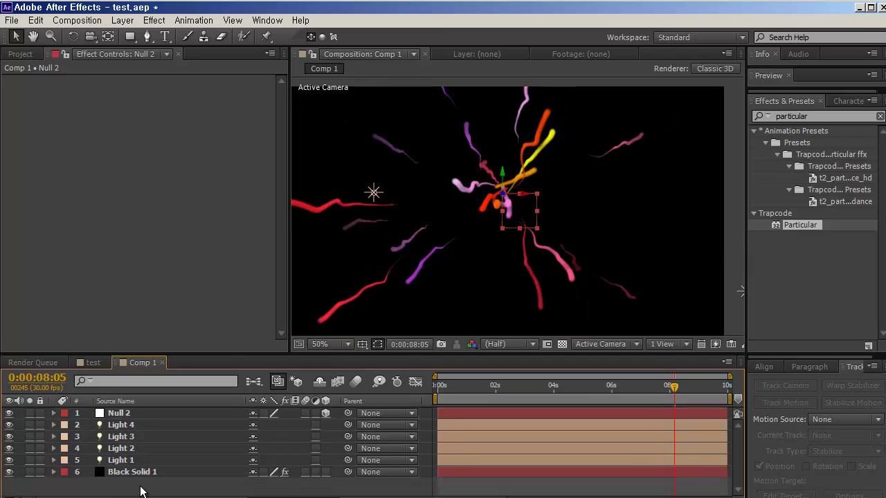
- Select Black Solid 1 and scrub Comp 1 to 0:00:07:12 to review the trails at 100% magnification
left_click(180, 472)
left_click_drag(479, 385, 652, 385)
key("slash")
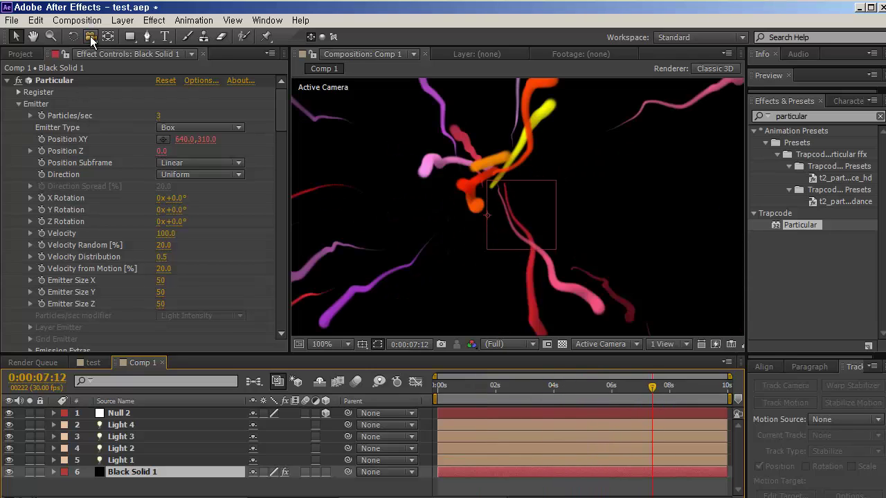
- Add a new adjustment layer above Null 2 in Comp 1
left_click(23, 55)
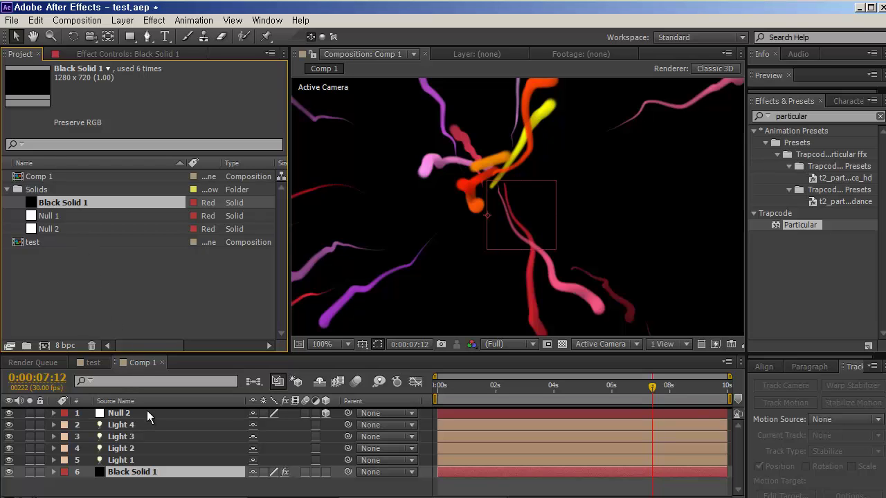
key("ctrl+slash")
key("ctrl+z")
left_click(150, 21)
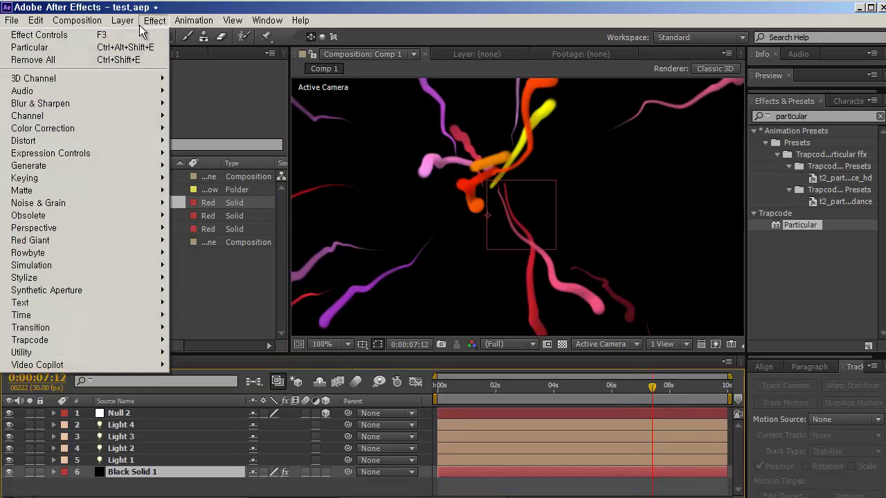
mouse_move(192, 36)
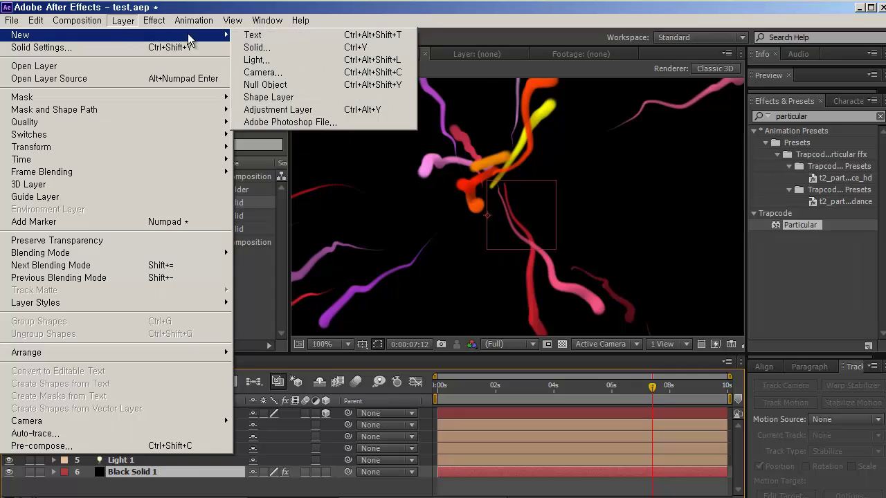
left_click(303, 110)
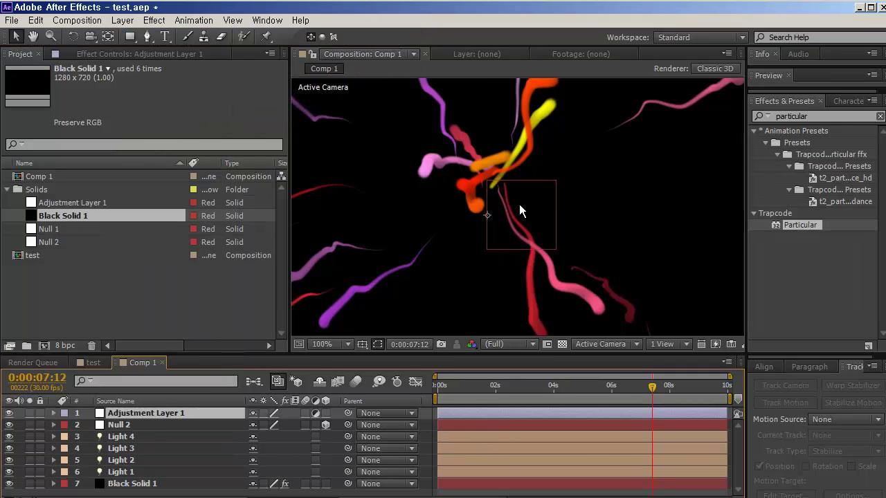
- Try the Cartoon effect on Adjustment Layer 1 in Comp 1
scroll(518, 213, "down", 2)
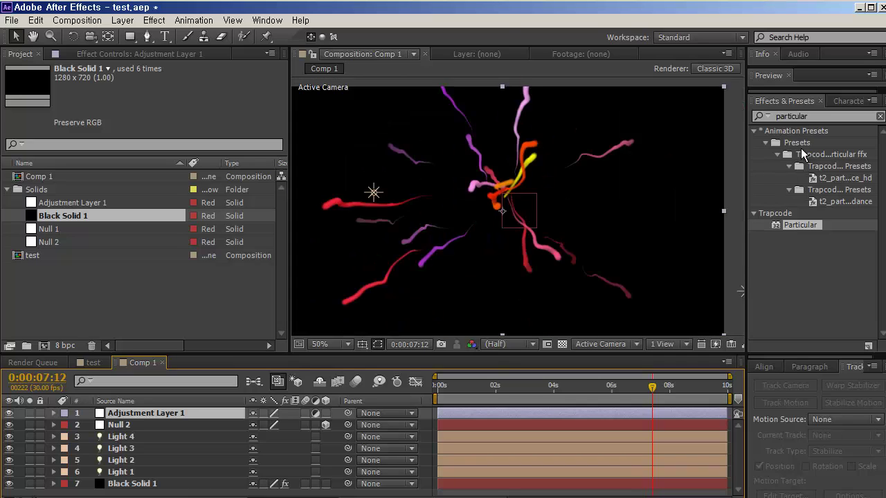
left_click(825, 116)
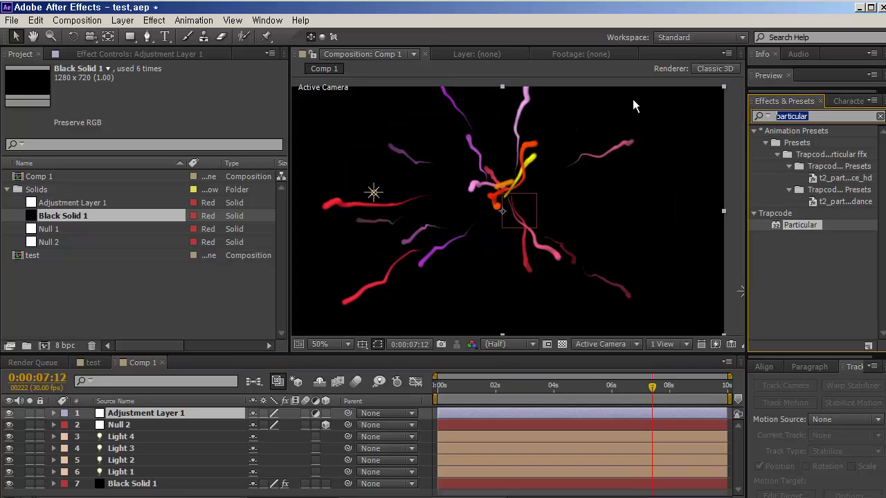
type("glow")
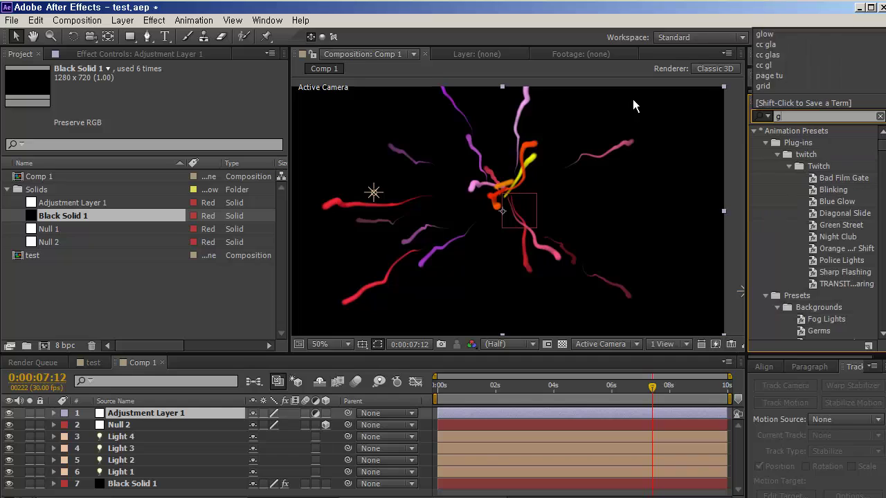
key("BackSpace")
key("BackSpace")
key("BackSpace")
key("BackSpace")
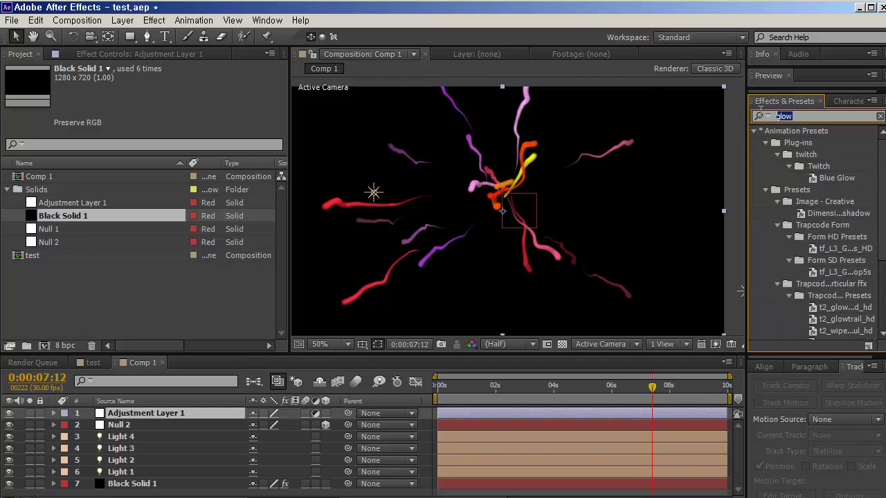
type("cartoo")
key("BackSpace")
type("on")
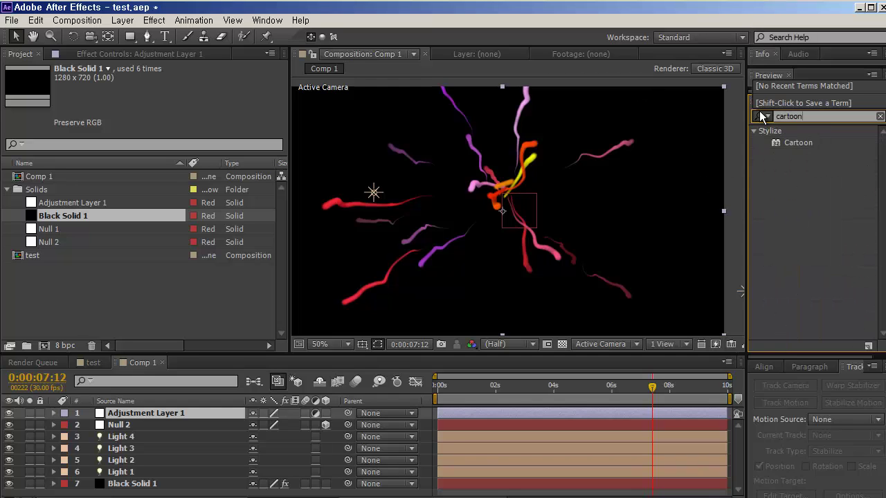
double_click(801, 145)
scroll(477, 214, "up", 2)
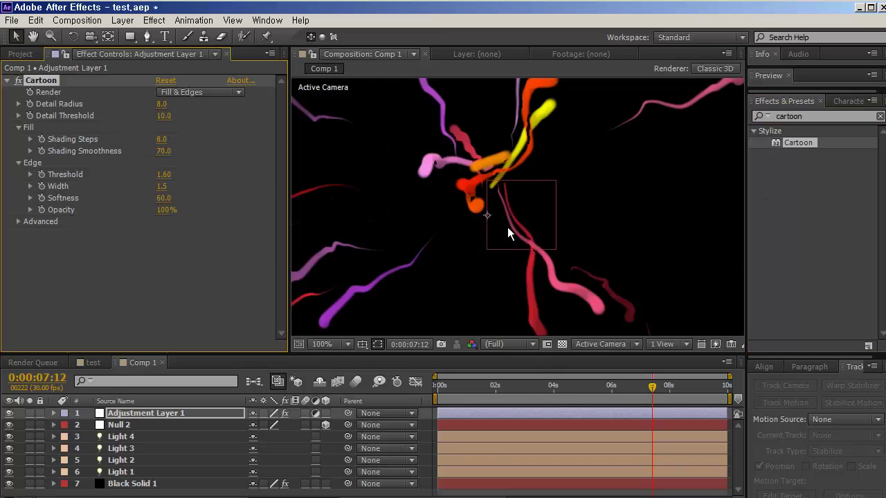
- Check the cartoon outlines against the transparency grid, and remove the Cartoon effect from Adjustment Layer 1
left_click(560, 343)
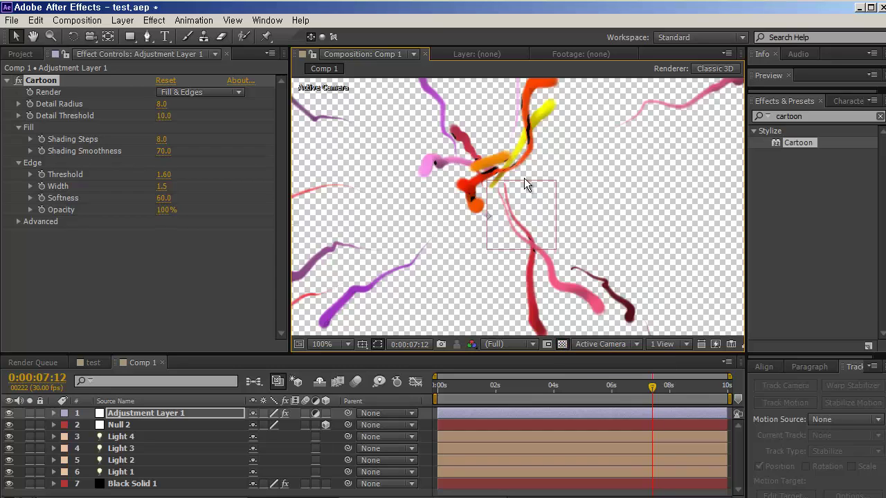
scroll(524, 180, "down", 2)
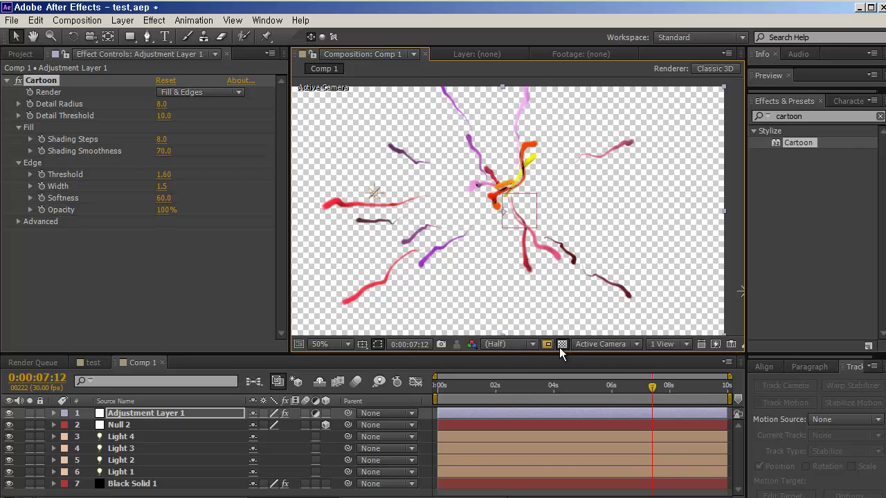
left_click(53, 82)
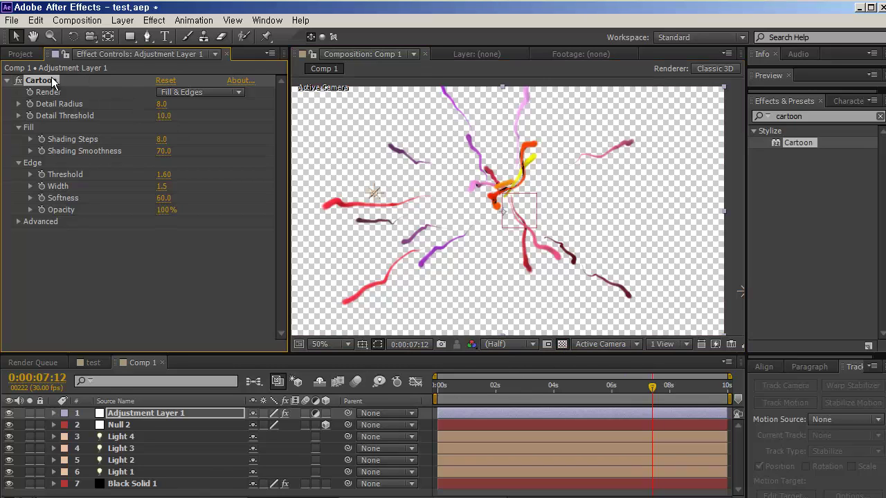
key("Delete")
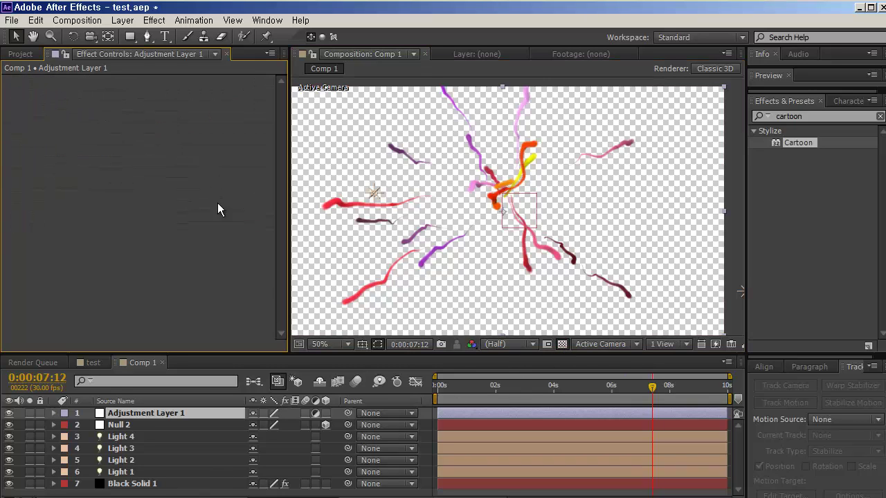
left_click(561, 344)
- Find the Stylize Glow effect and apply it to Adjustment Layer 1
key("ctrl+5")
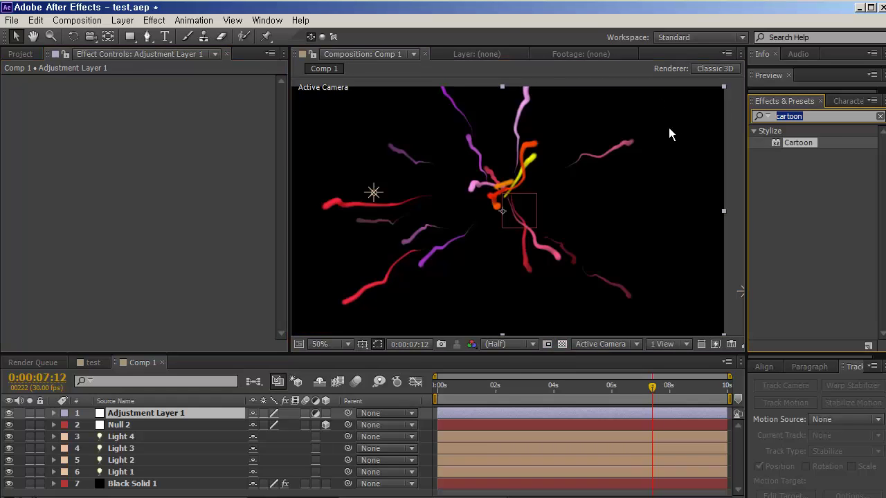
key("BackSpace")
type("glow")
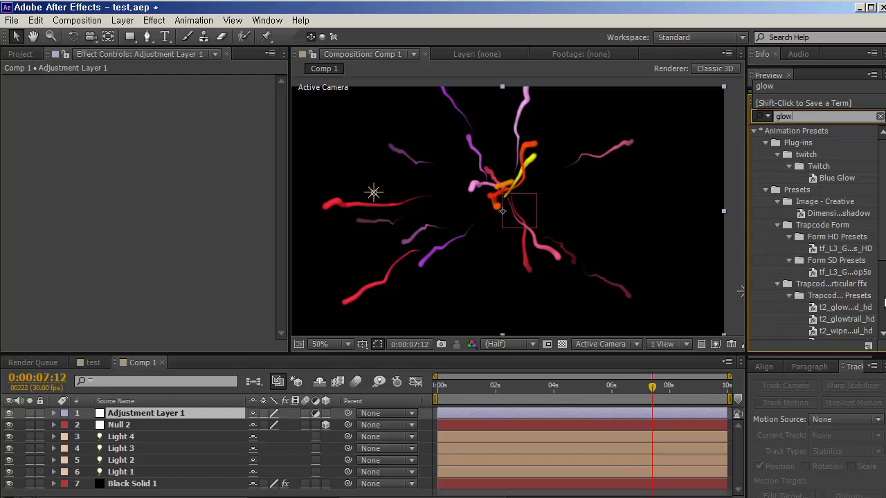
scroll(884, 301, "down", 3)
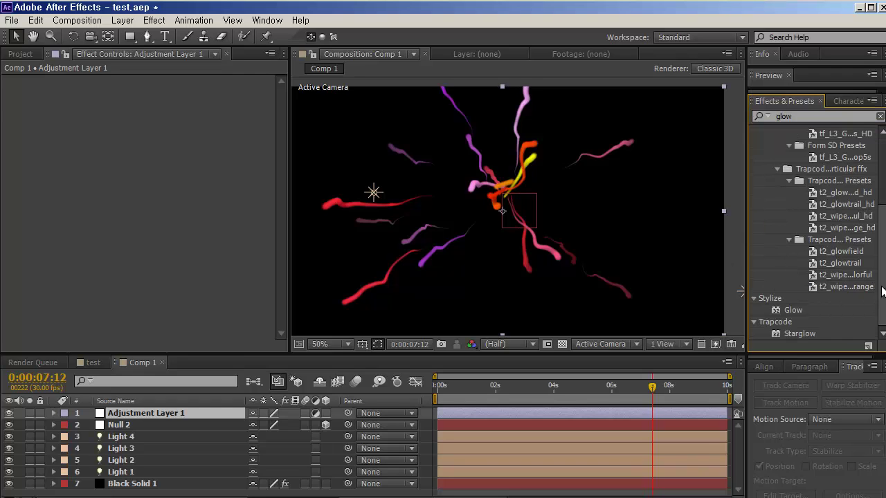
left_click_drag(793, 308, 176, 270)
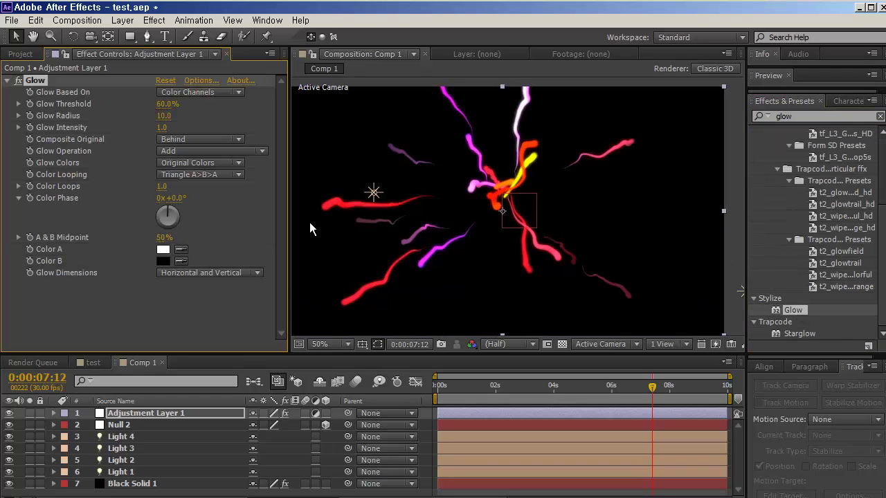
scroll(480, 196, "up", 2)
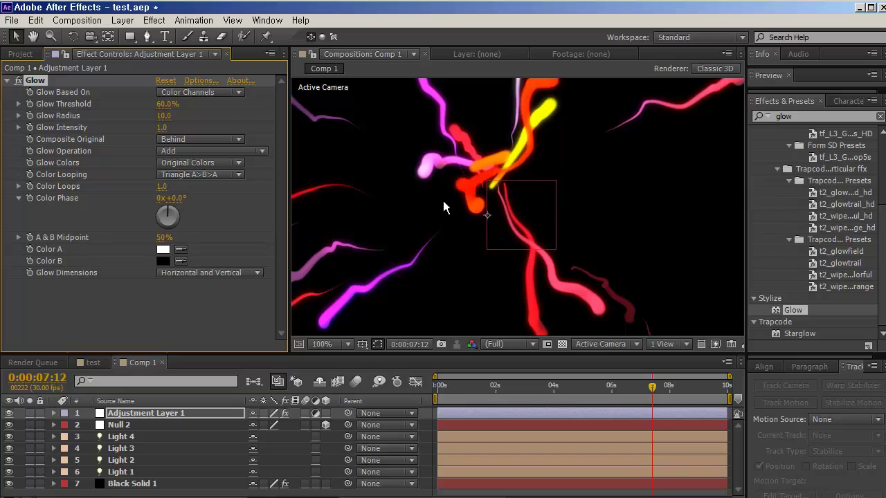
- Set the Glow Radius to 4.0 and the Glow Threshold to 63.1%, and collapse the effect
left_click_drag(164, 116, 160, 117)
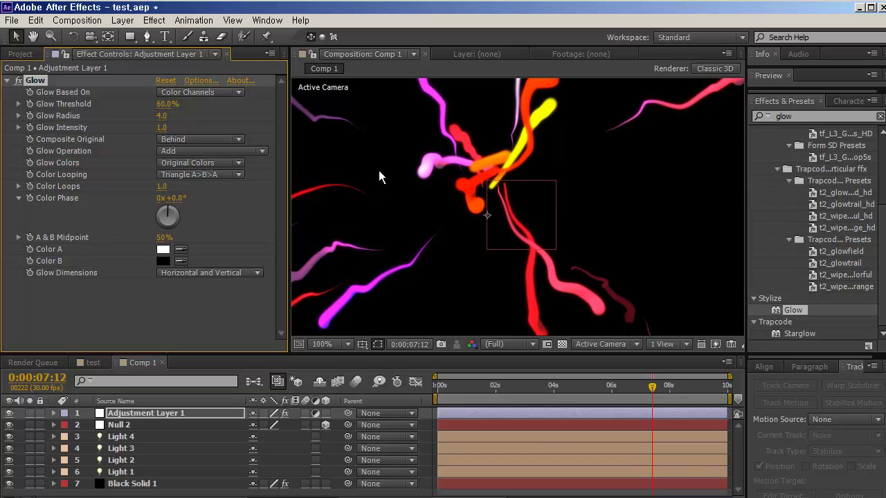
mouse_move(167, 110)
left_mouse_down()
mouse_move(147, 104)
mouse_move(166, 101)
left_mouse_up()
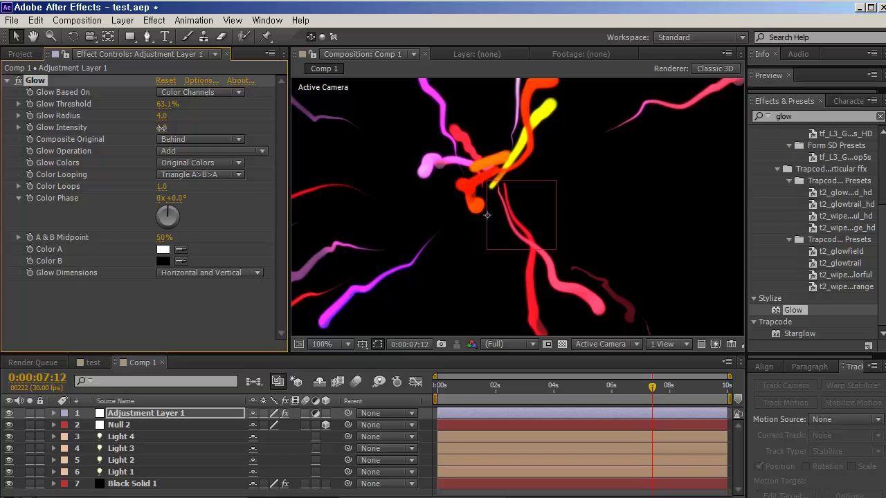
left_click(7, 80)
- In the test composition, select the layer 2 Black Solid 1 and turn off solo for the Black Solid layers below the lights
left_click(92, 363)
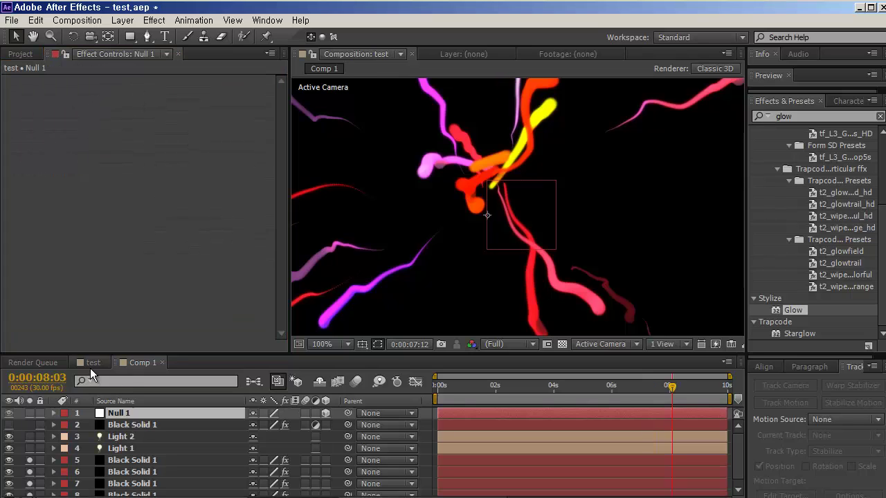
left_click(125, 425)
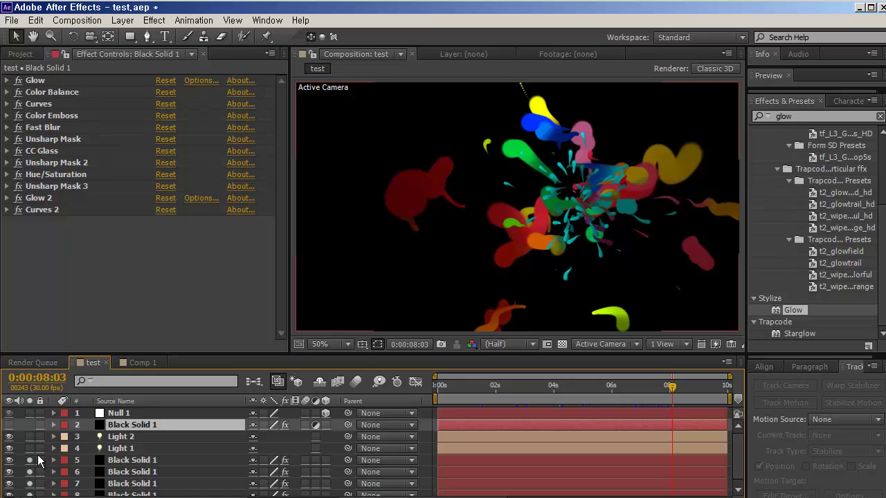
left_click_drag(29, 461, 31, 496)
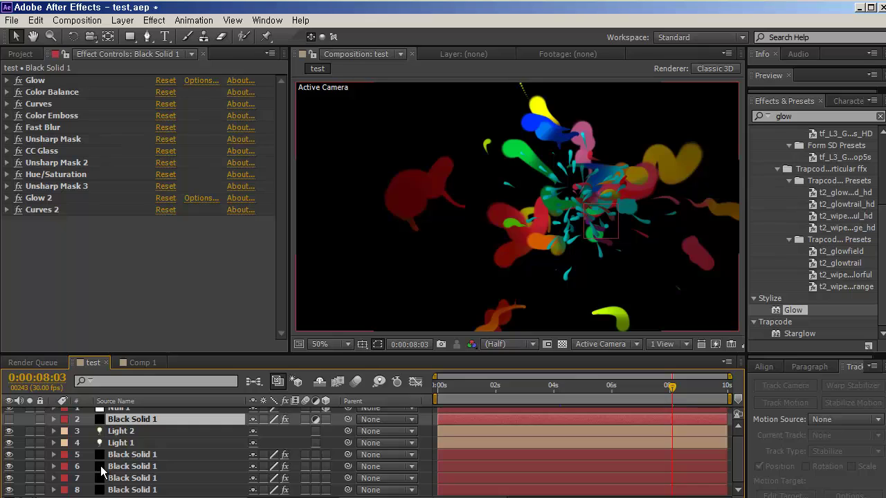
scroll(149, 478, "up", 1)
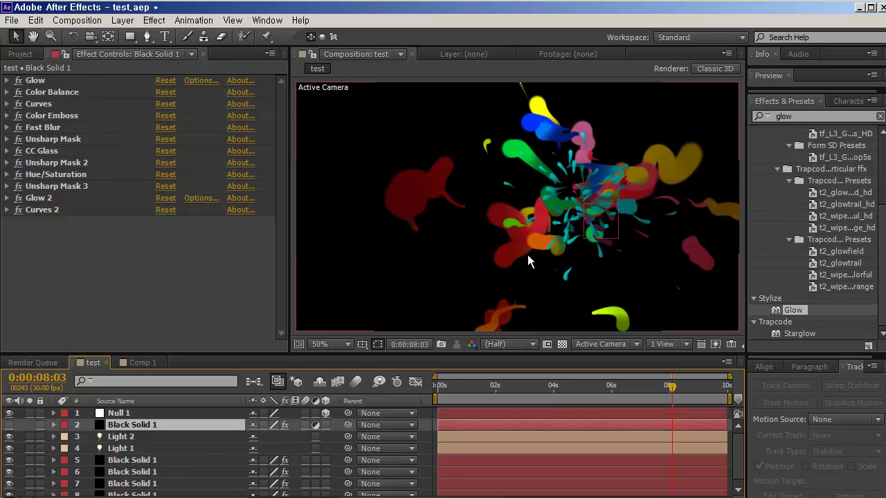
- Make the layer 2 Black Solid 1 visible in the test composition to view its full effect stack
left_click(10, 425)
key("h")
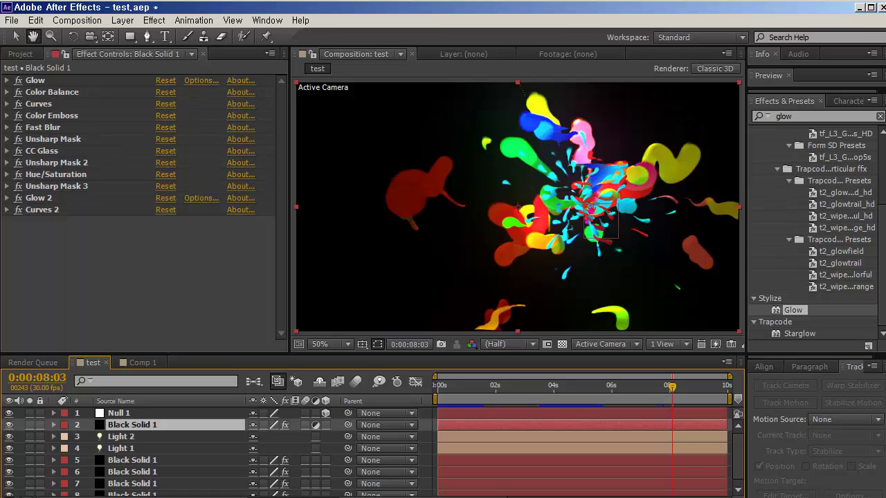
left_click_drag(607, 209, 551, 206)
key("v")
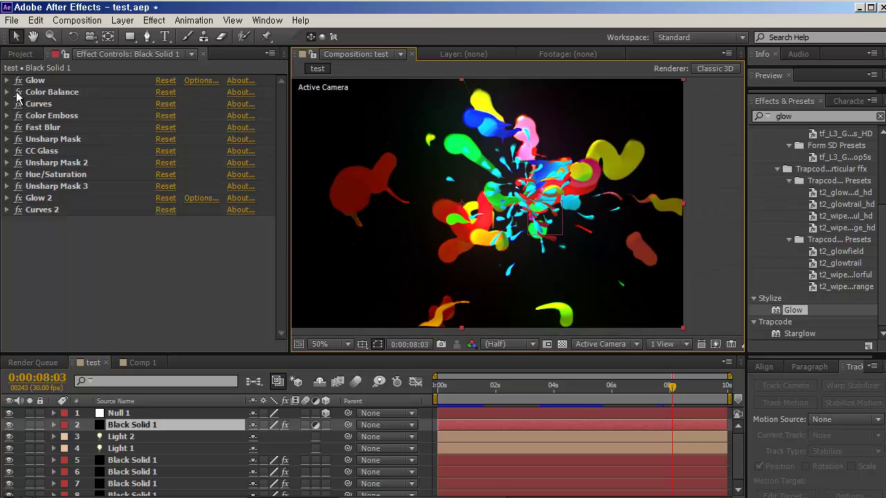
- Disable every effect below the first Glow on Black Solid 1, and examine that Glow's settings
left_click_drag(18, 92, 18, 128)
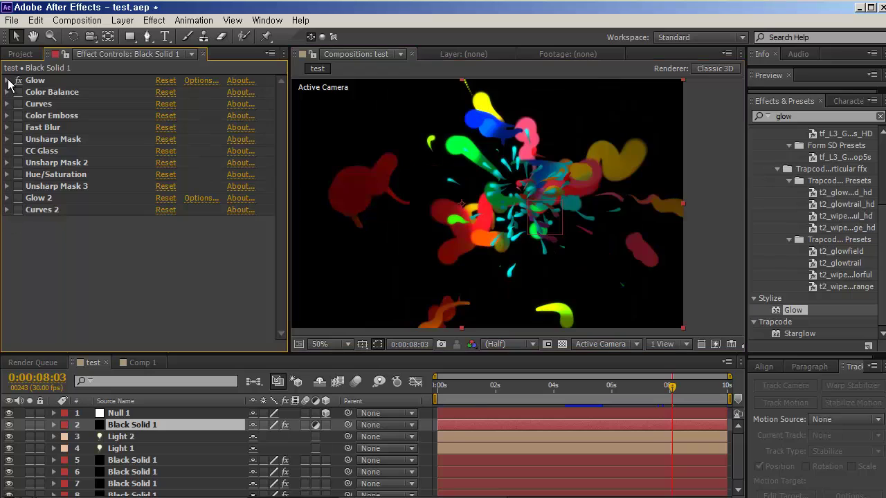
left_click(7, 81)
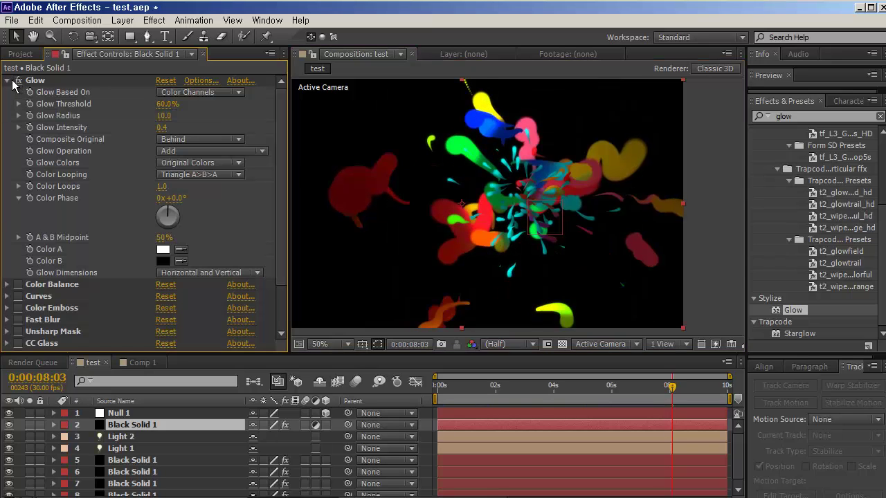
left_click(12, 81)
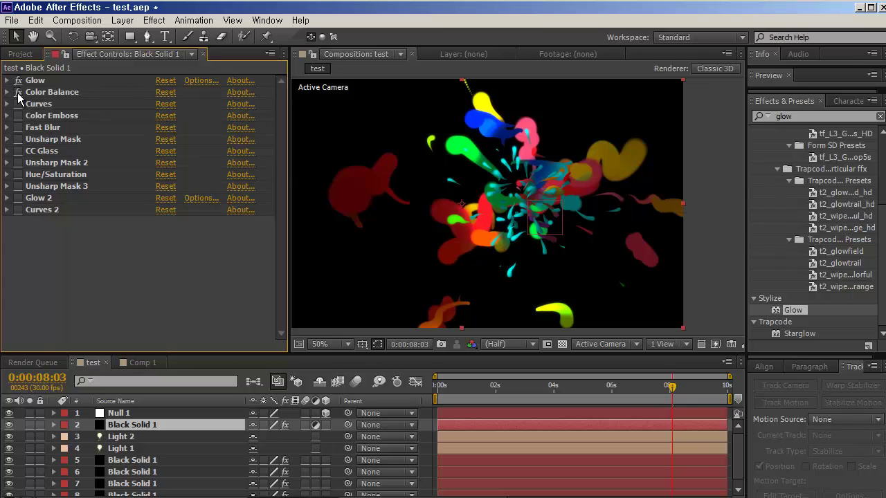
- Examine Color Balance's settings on Black Solid 1 and compare the image with the effect on and off
left_click(8, 94)
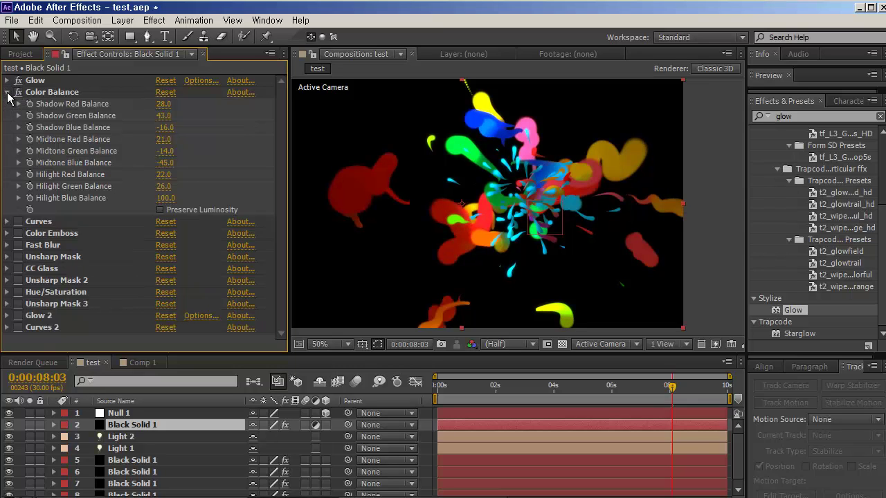
left_click(17, 92)
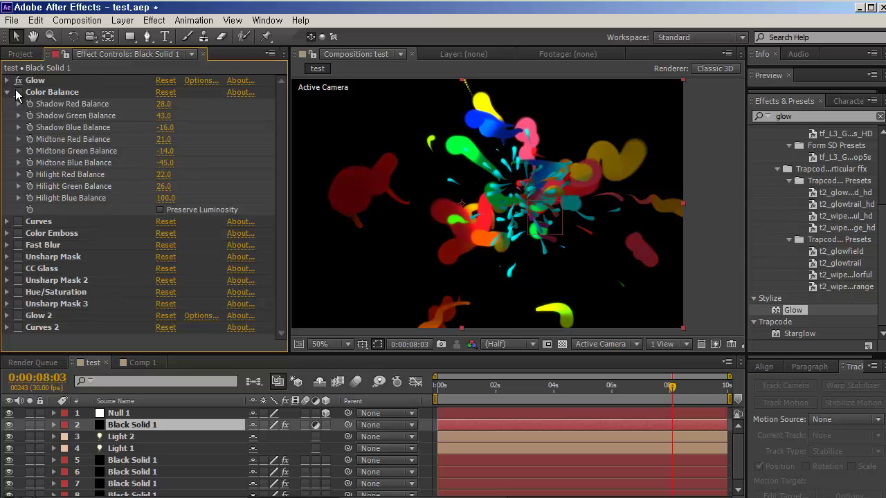
left_click(17, 92)
left_click(17, 92)
left_click(17, 93)
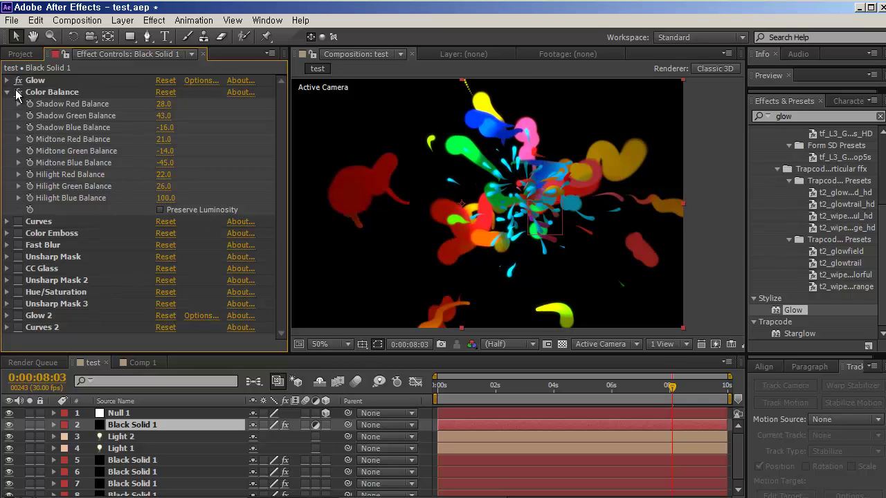
left_click(16, 93)
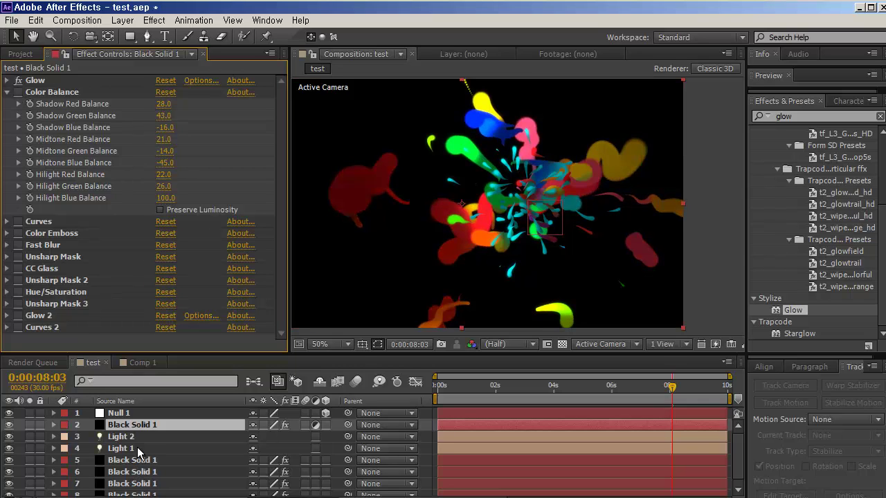
- Return to Comp 1 and add the Color Balance effect below Glow on Adjustment Layer 1
left_click(143, 363)
left_click(804, 116)
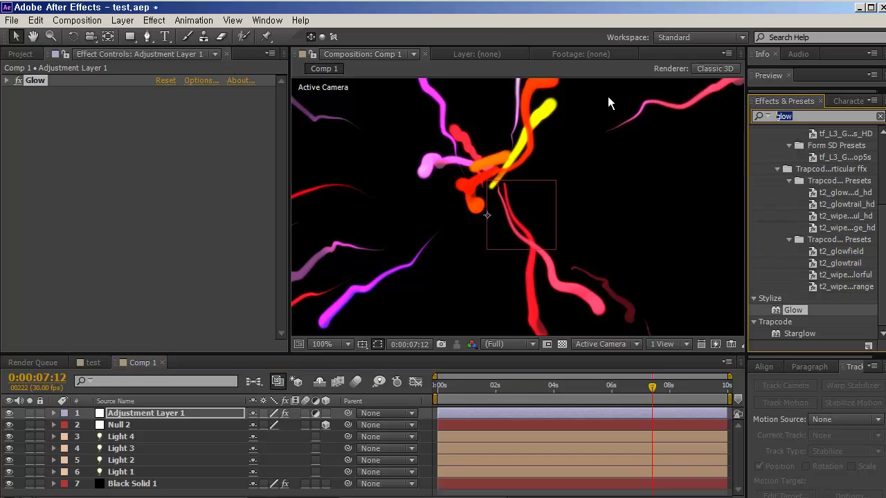
type("color")
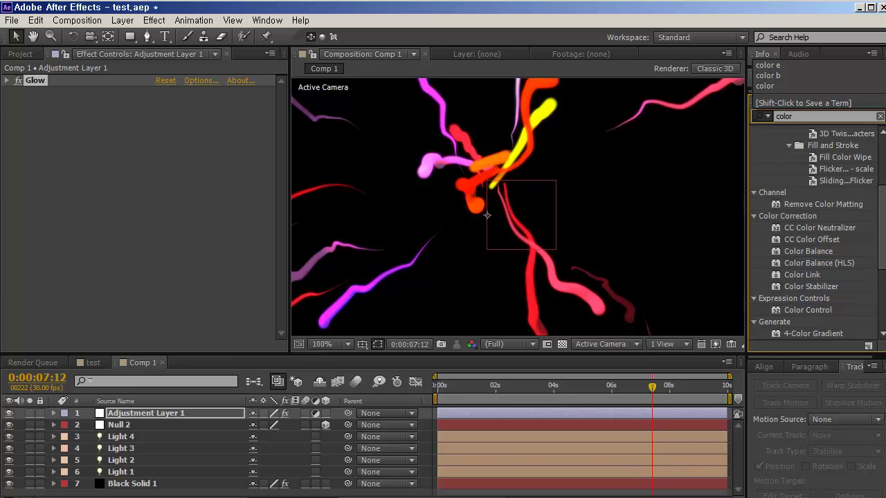
scroll(816, 226, "down", 1)
left_click_drag(808, 213, 206, 223)
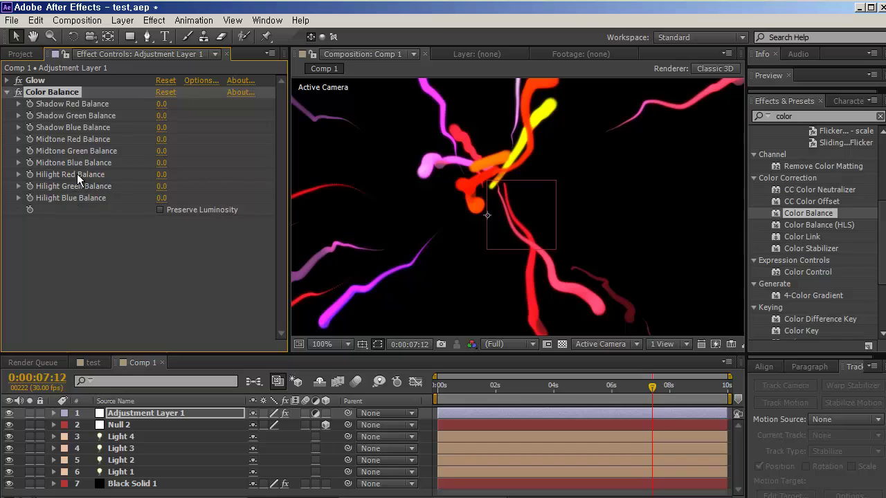
- Set Color Balance's Shadow Red Balance to 20 and Shadow Green Balance to 46 on Adjustment Layer 1
left_click_drag(161, 109, 200, 117)
key("h")
left_click_drag(361, 261, 461, 252)
key("comma")
key("comma")
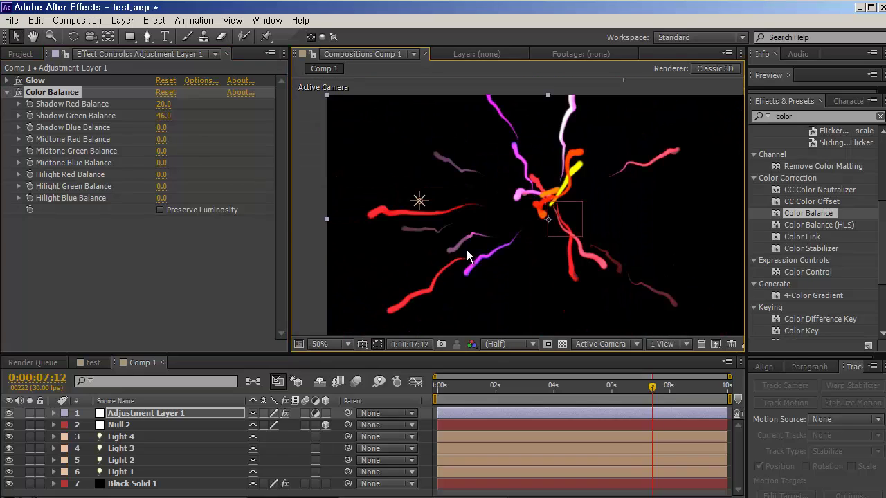
- Set Shadow Blue Balance to 55, Midtone Red, Green and Blue to -37, 11 and 52, and Hilight Red and Green to 15 and 40
left_click_drag(162, 127, 175, 155)
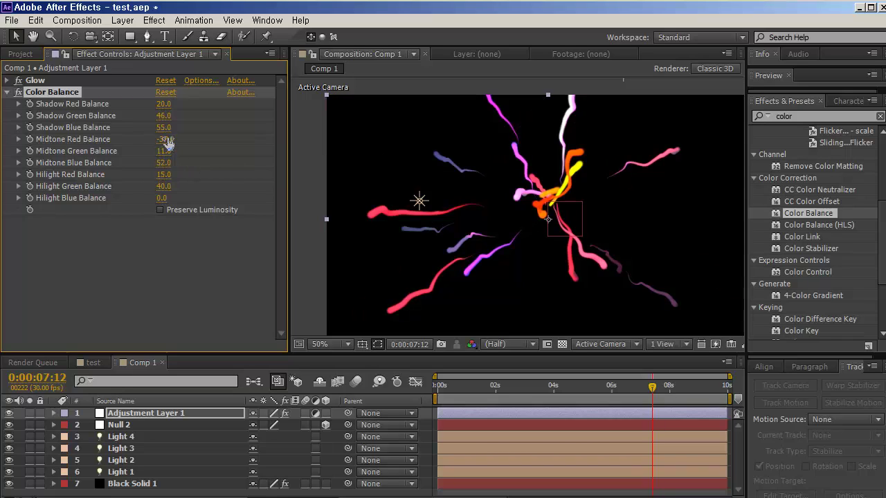
left_click(166, 140)
type("-37")
key("Return")
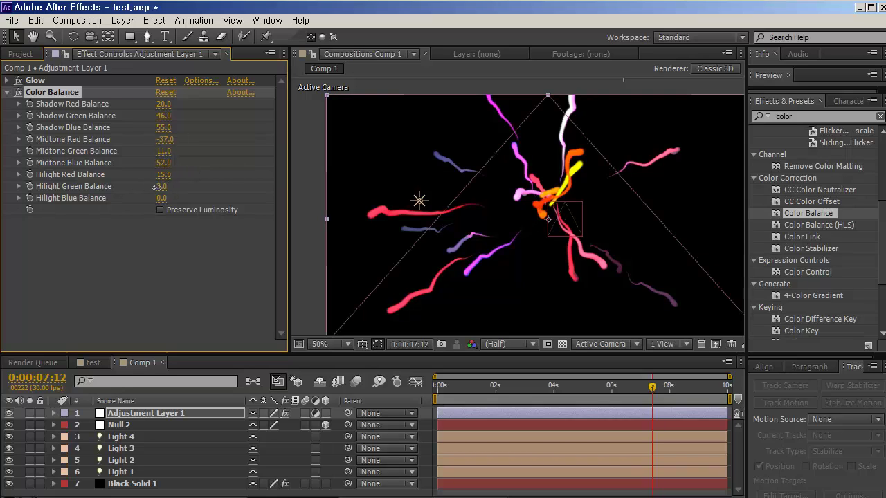
- Refine Color Balance with Hilight Green at 22, Shadow Blue at -8 and Hilight Blue at 31, and inspect the trails up close
left_click_drag(156, 187, 169, 186)
left_click_drag(161, 127, 120, 128)
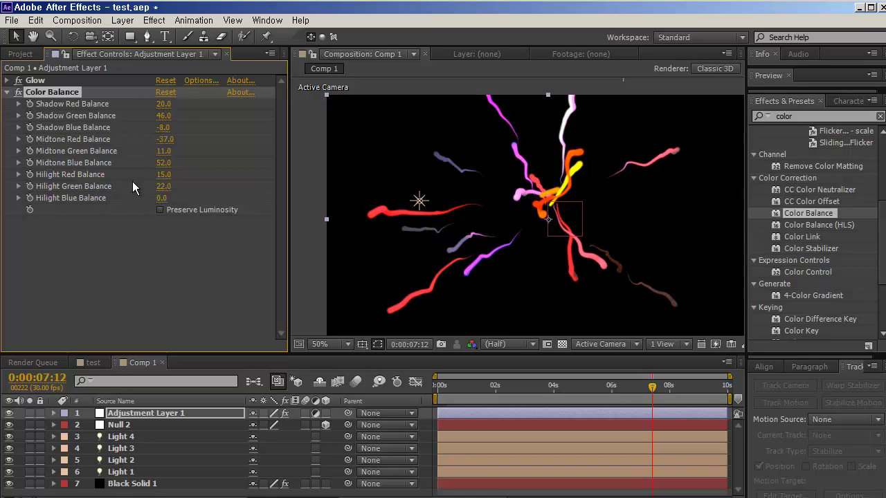
left_click_drag(164, 200, 191, 201)
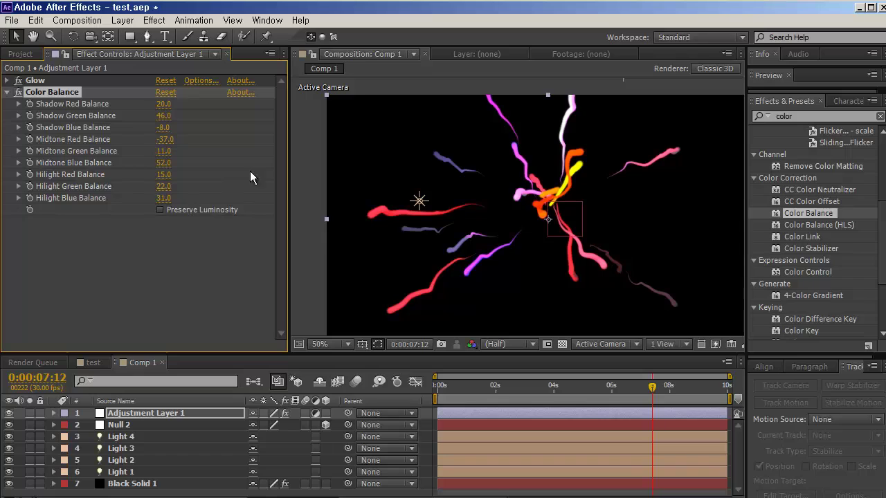
key("period")
key("space")
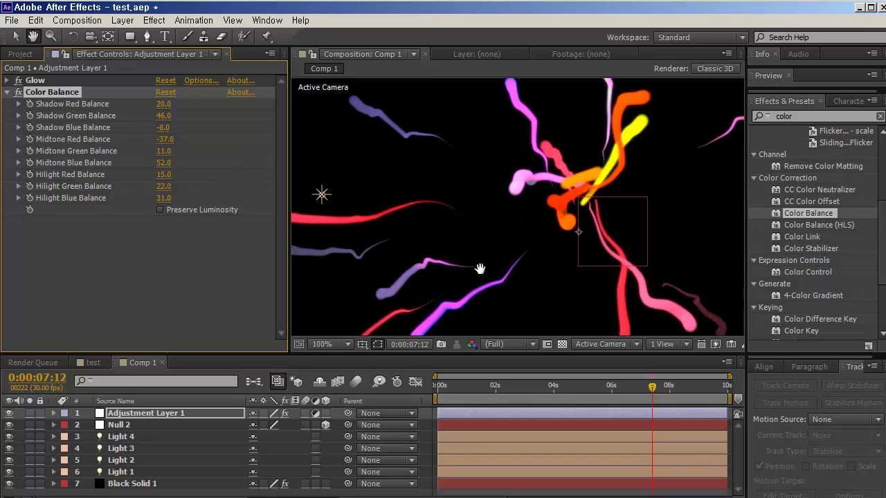
left_click_drag(479, 269, 344, 183)
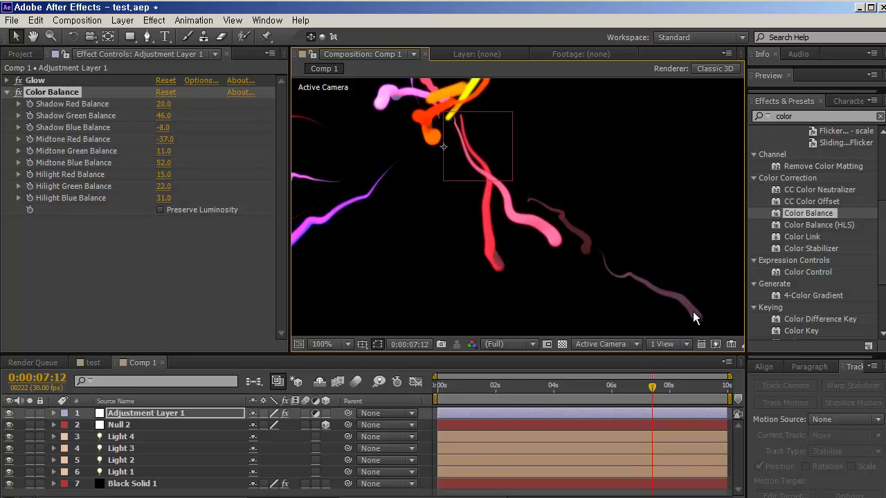
left_click_drag(475, 187, 569, 255)
left_click(21, 89)
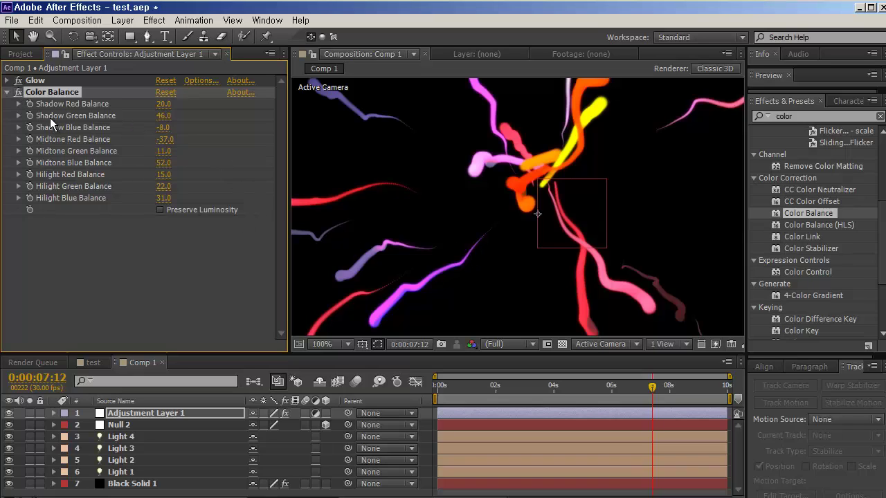
- In the test composition, re-enable Color Balance and Curves on Black Solid 1, and examine the Green, Blue and RGB channels of Curves
left_click(93, 362)
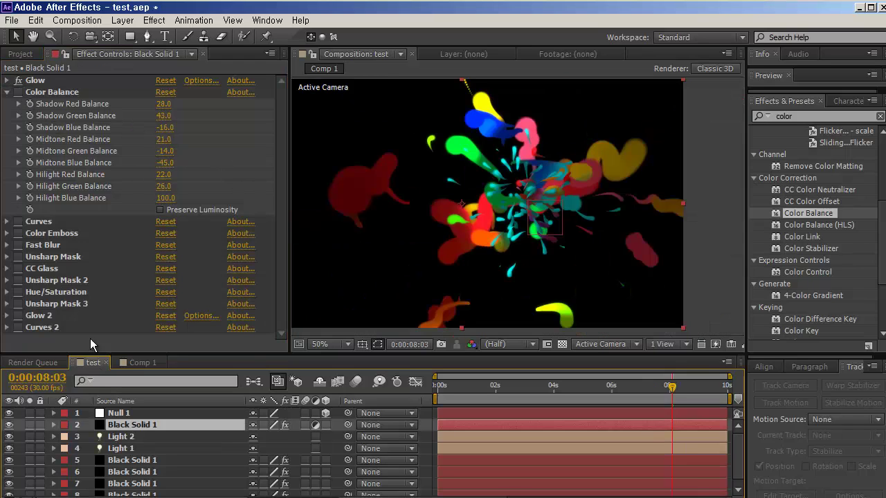
left_click(5, 93)
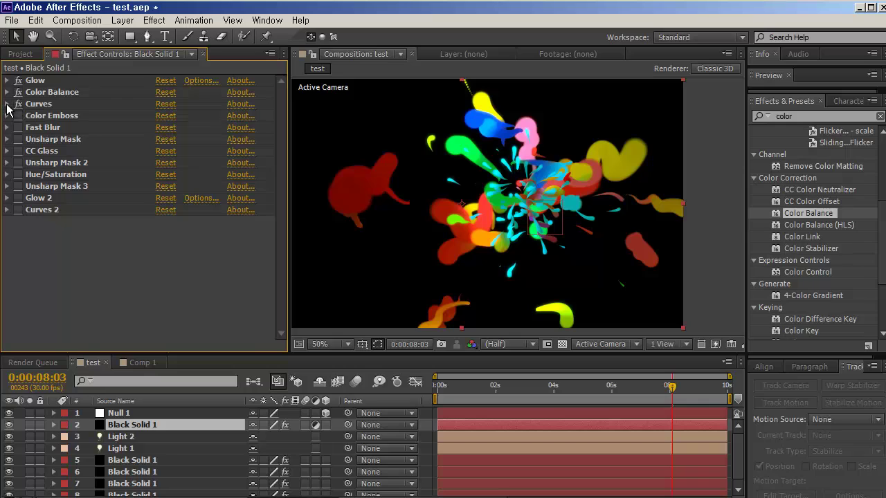
left_click(6, 103)
left_click(201, 116)
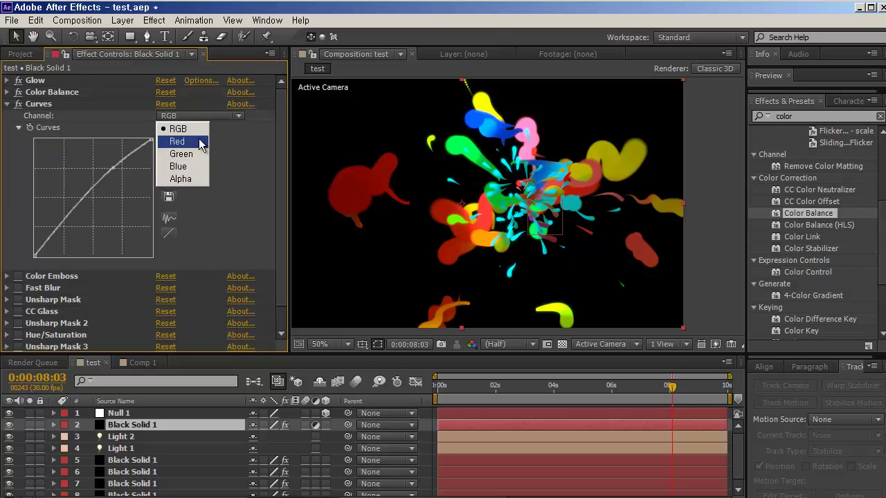
left_click(181, 154)
left_click(200, 116)
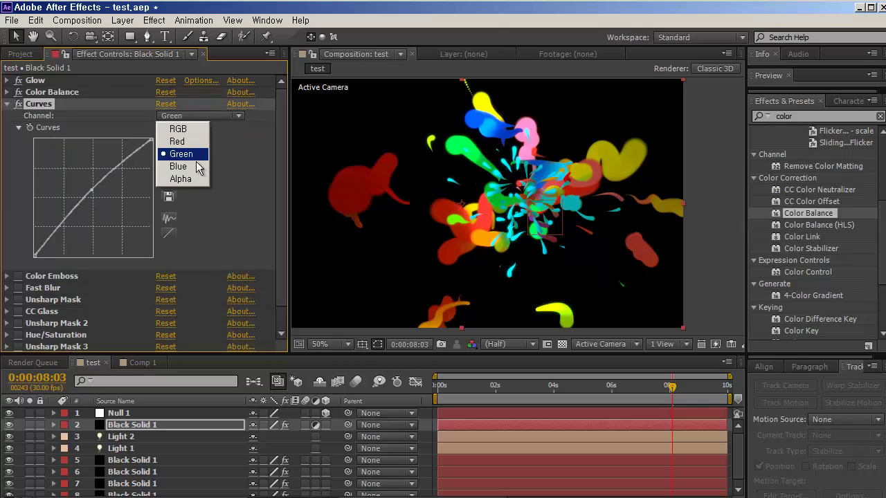
left_click(190, 166)
left_click(201, 114)
left_click(200, 129)
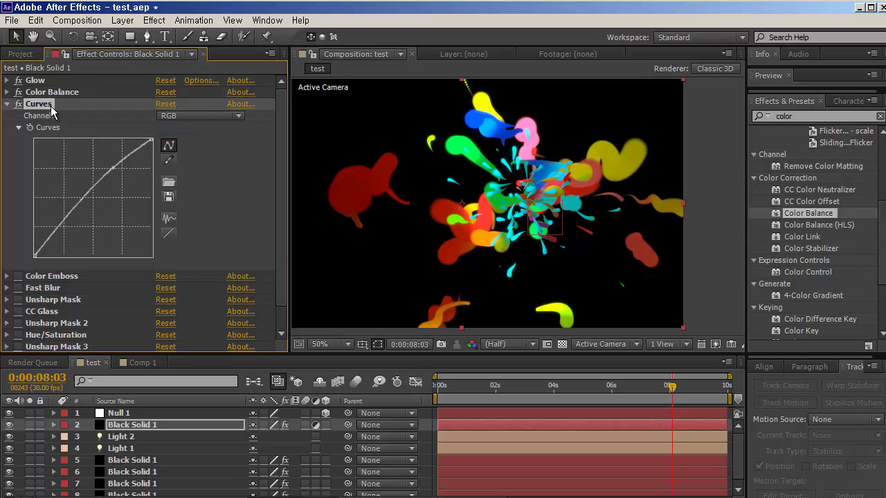
left_click(7, 104)
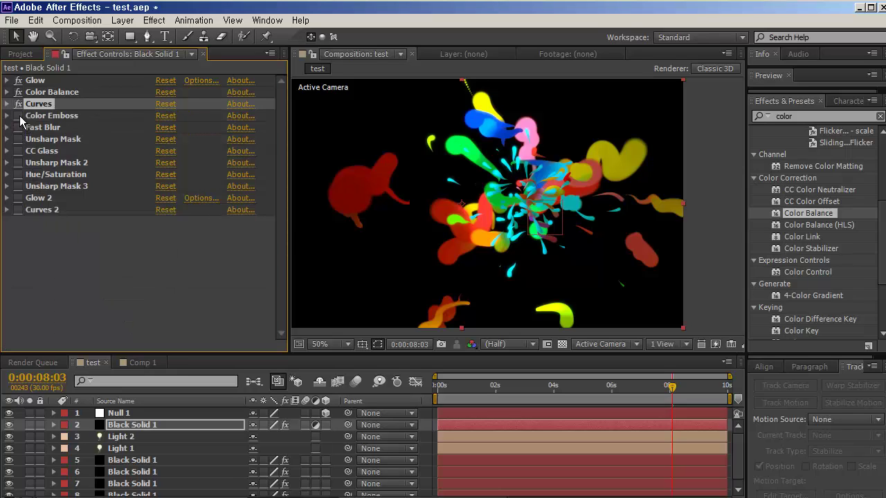
- Examine Color Emboss's settings on Black Solid 1 and compare the image with the effect on and off
left_click(7, 115)
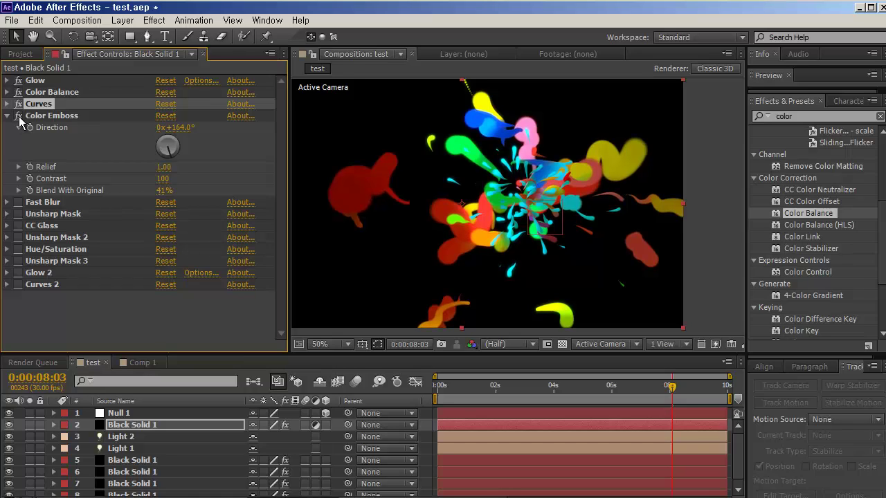
left_click(19, 116)
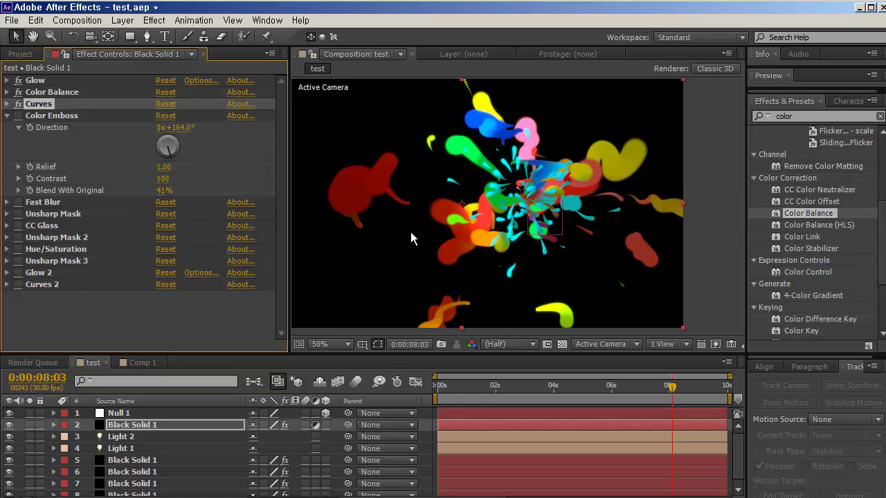
left_click(19, 116)
- Return to Comp 1 and add the Color Emboss effect below Color Balance on Adjustment Layer 1
left_click(137, 365)
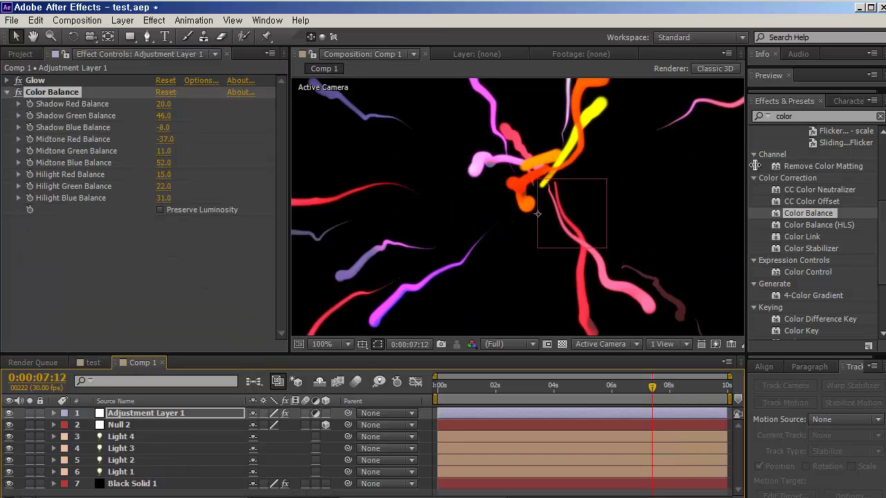
key("ctrl+5")
type("color em")
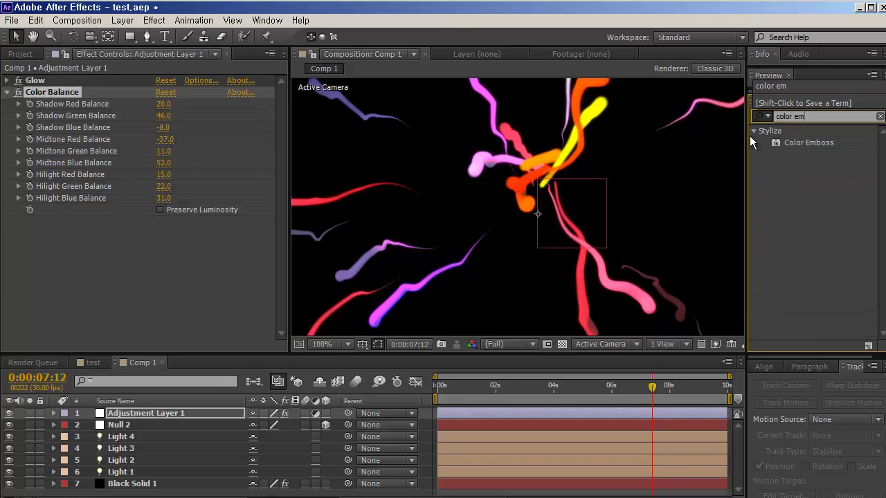
left_click_drag(782, 142, 161, 291)
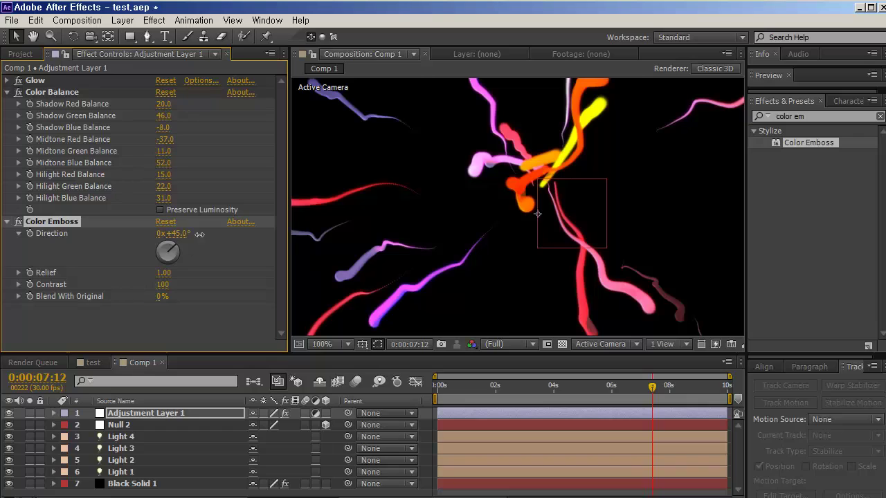
- Set Color Emboss's Direction to -158° and collapse the Color Balance and Color Emboss settings
left_click_drag(191, 234, 141, 236)
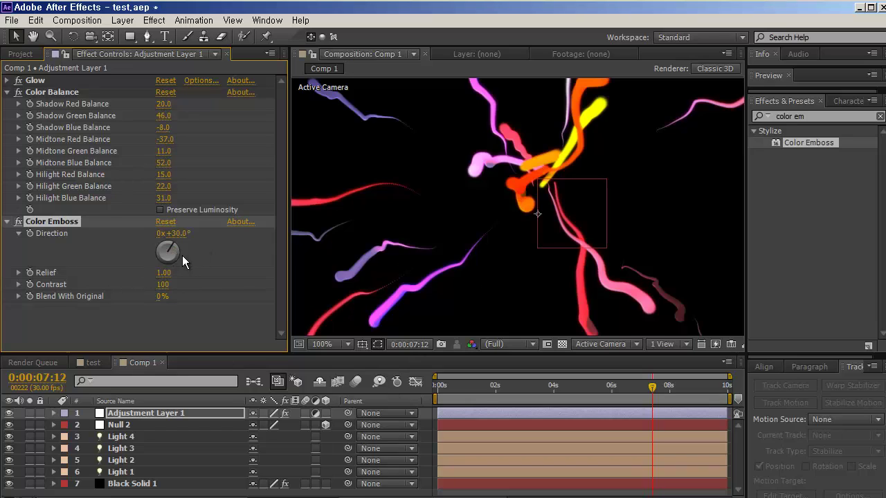
left_click_drag(163, 260, 164, 263)
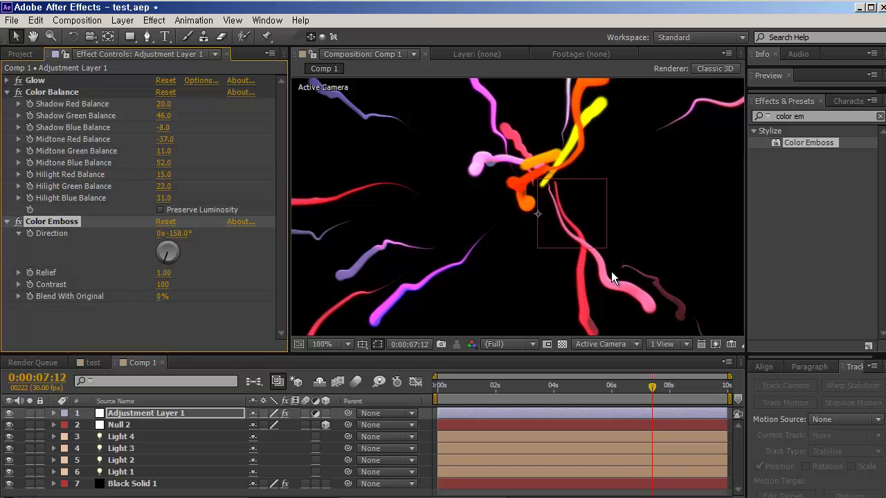
left_click(7, 92)
left_click(7, 104)
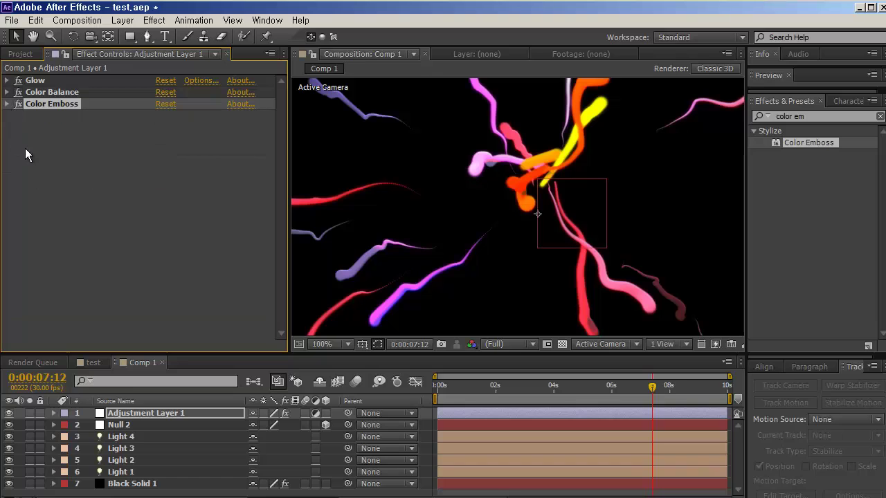
- Enable the Fast Blur effect on Black Solid 1 in the test composition
left_click(92, 361)
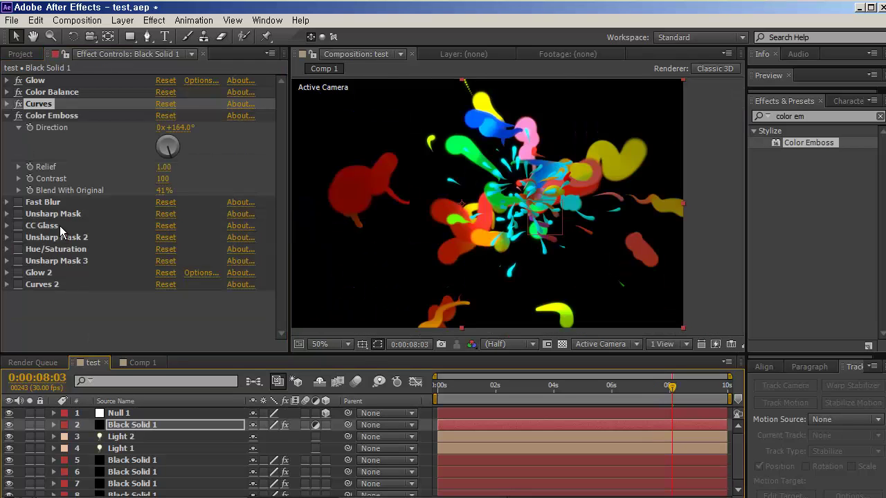
left_click(6, 116)
left_click(18, 128)
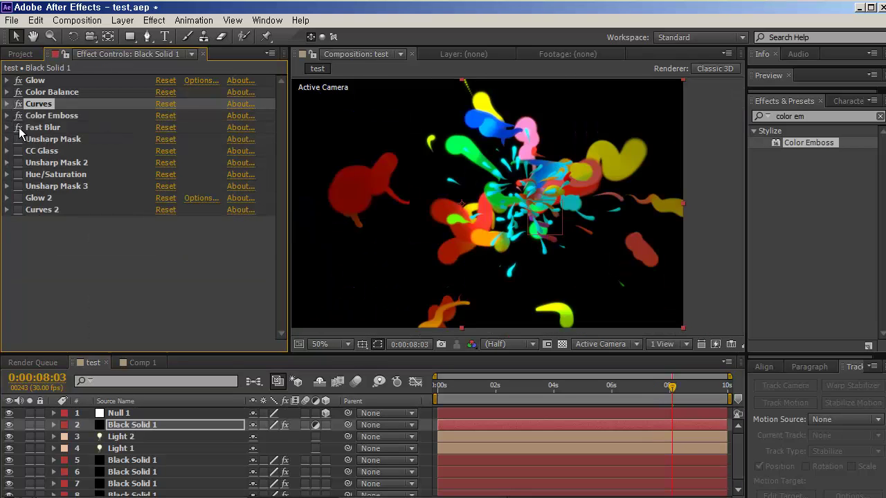
- Return to Comp 1 and compare the trails with the transparency grid on and off
left_click(140, 363)
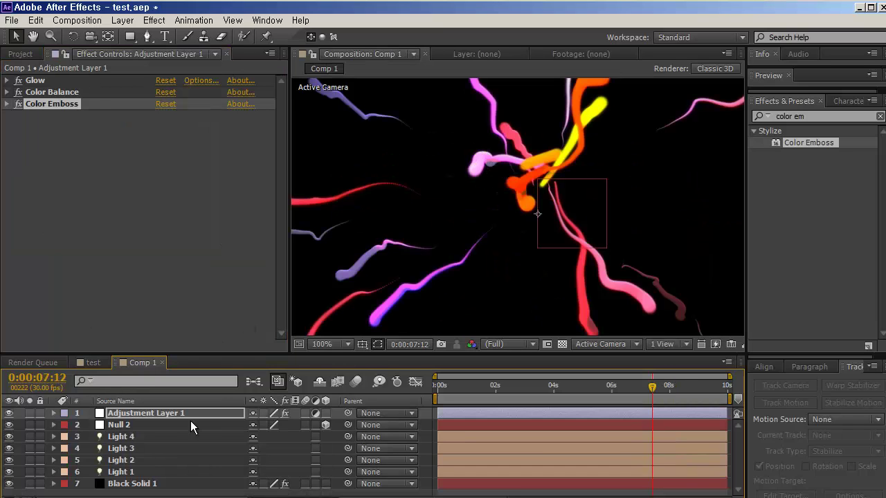
left_click(562, 344)
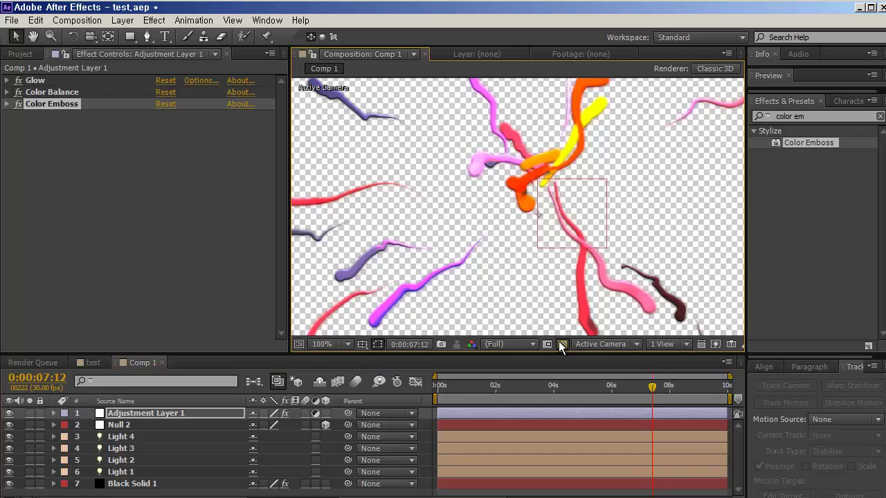
left_click(560, 343)
left_click(561, 344)
left_click(561, 344)
left_click(562, 344)
left_click(562, 344)
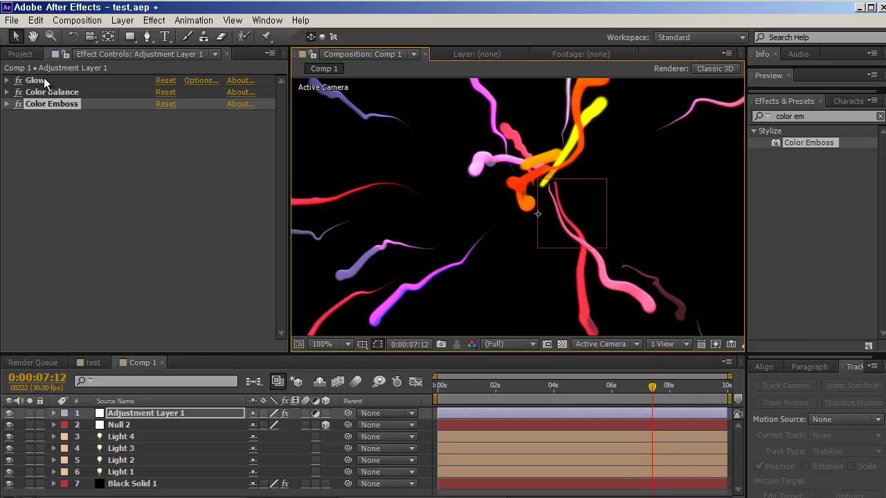
- Search the effects for "fas", and examine Fast Blur's settings on Black Solid 1 in the test composition
left_click(788, 117)
type("fas")
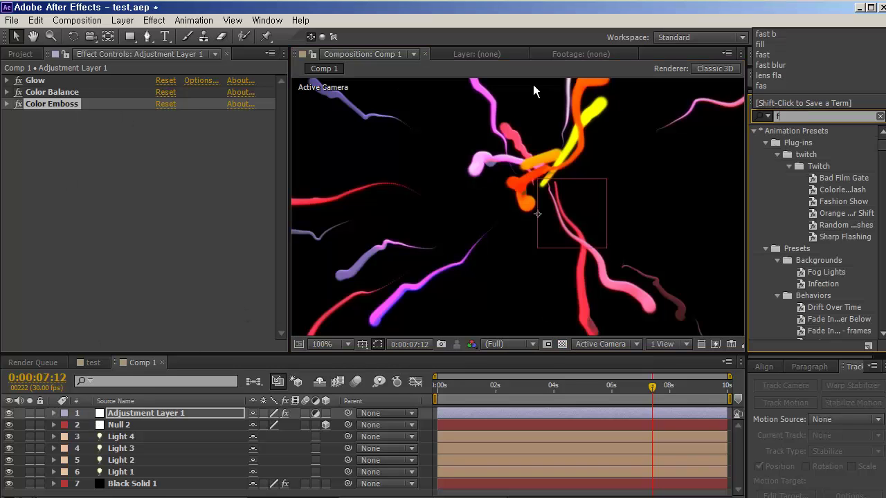
left_click(93, 362)
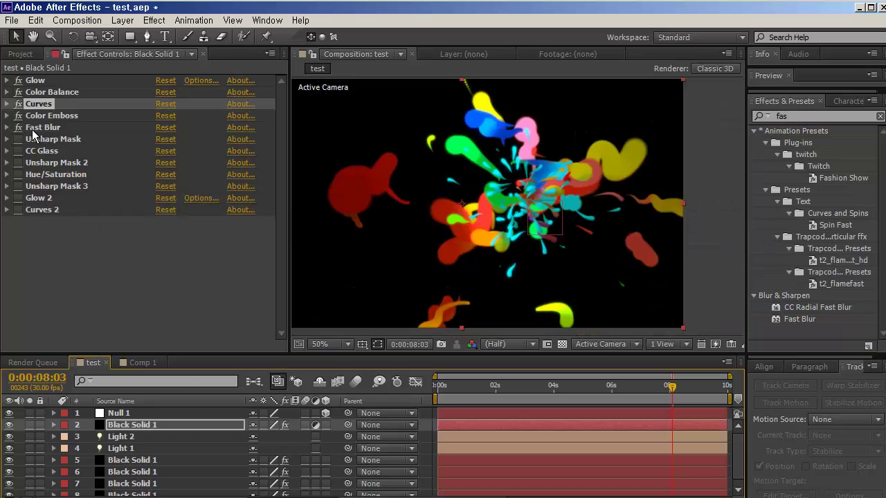
left_click(28, 128)
left_click(6, 128)
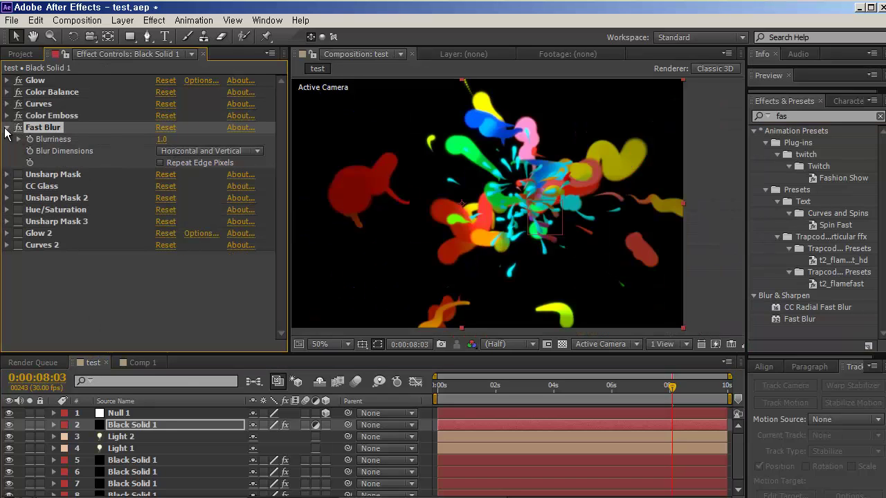
left_click(7, 128)
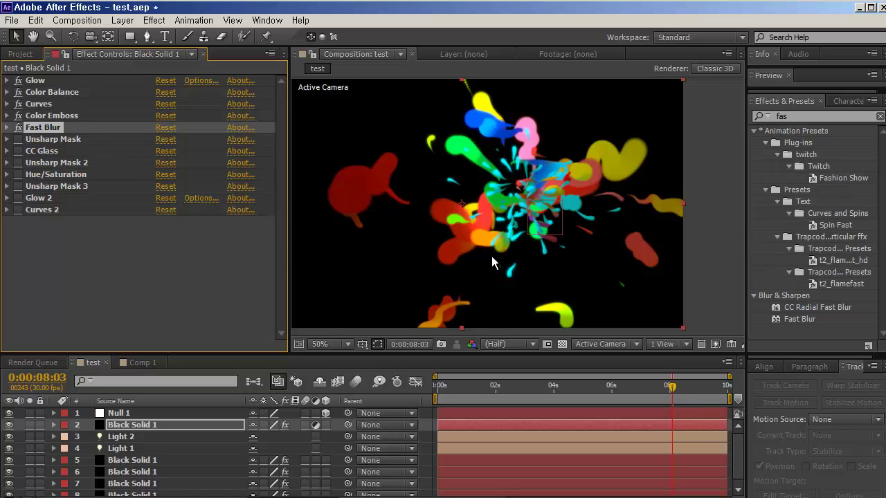
- Examine Unsharp Mask's settings on Black Solid 1 and compare the image with CC Glass on and off
left_click(6, 139)
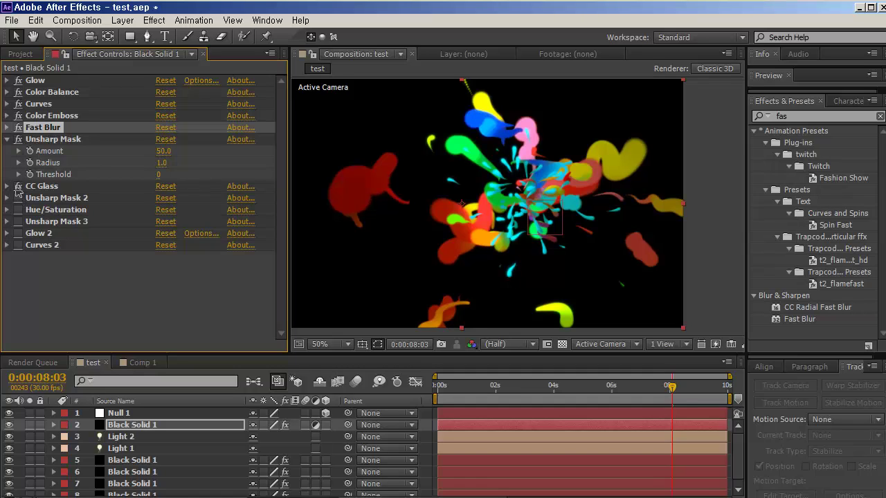
left_click(18, 187)
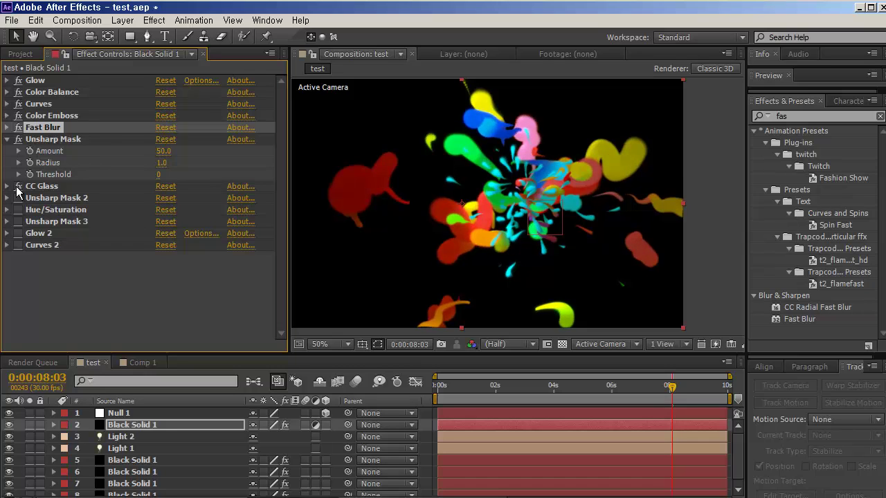
left_click(18, 186)
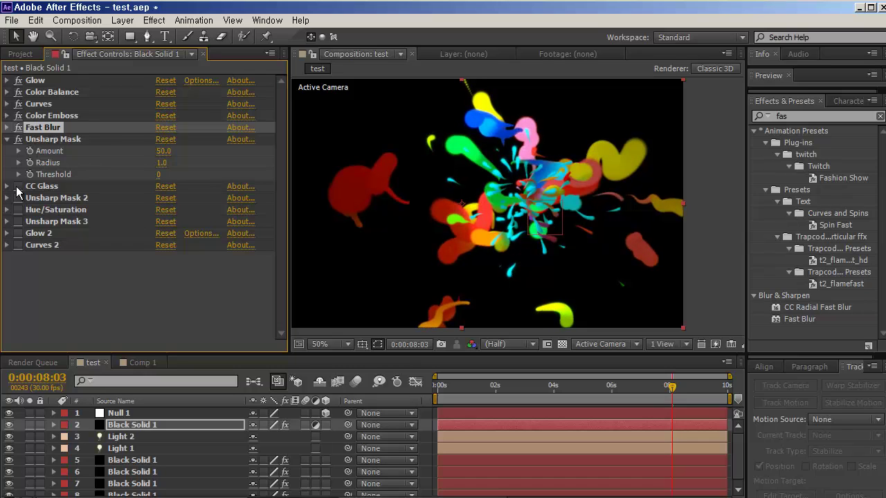
- Return to Comp 1, search the effects for "cc glas" and apply CC Glass to Adjustment Layer 1 below Color Emboss
left_click(133, 364)
left_click(828, 116)
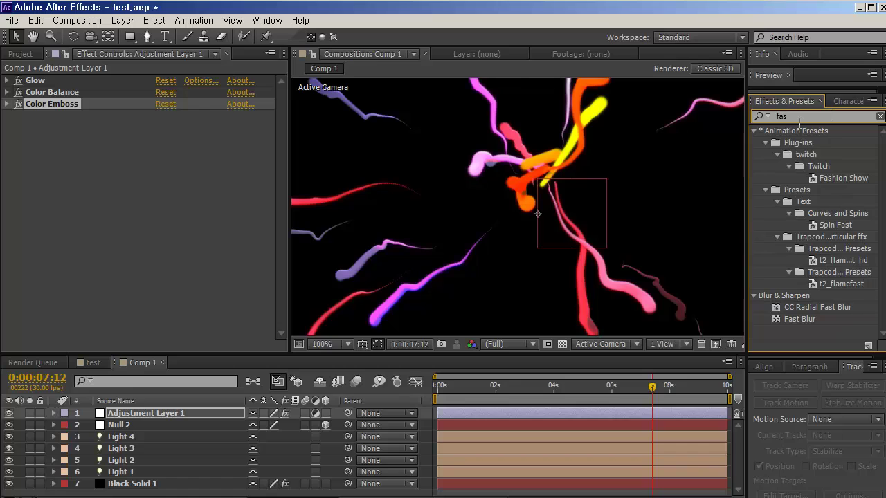
key("BackSpace")
key("BackSpace")
key("BackSpace")
type("cc")
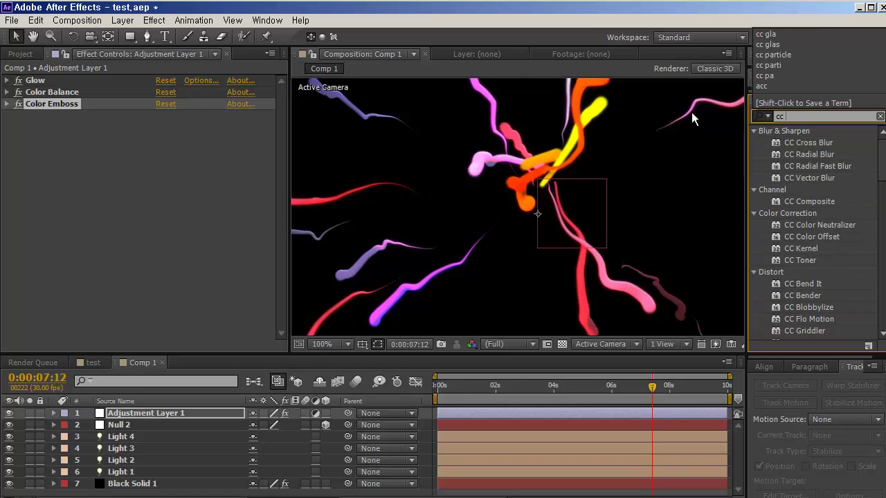
type(" glas")
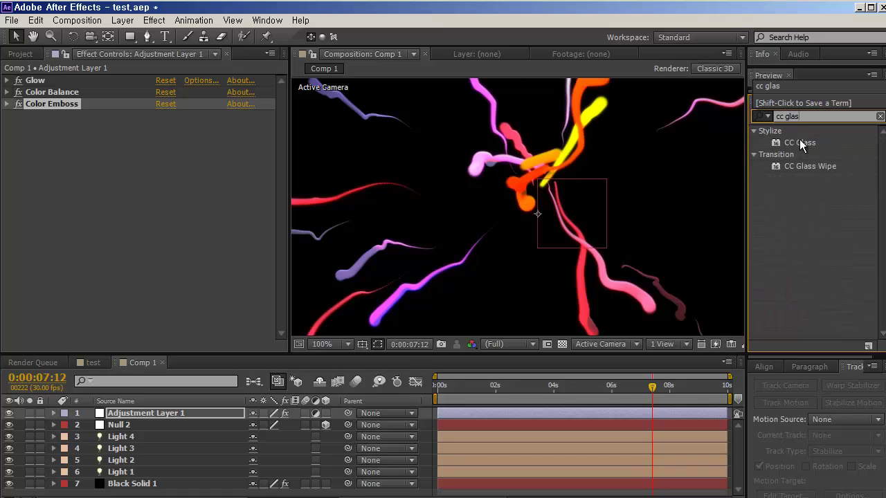
left_click_drag(801, 143, 134, 256)
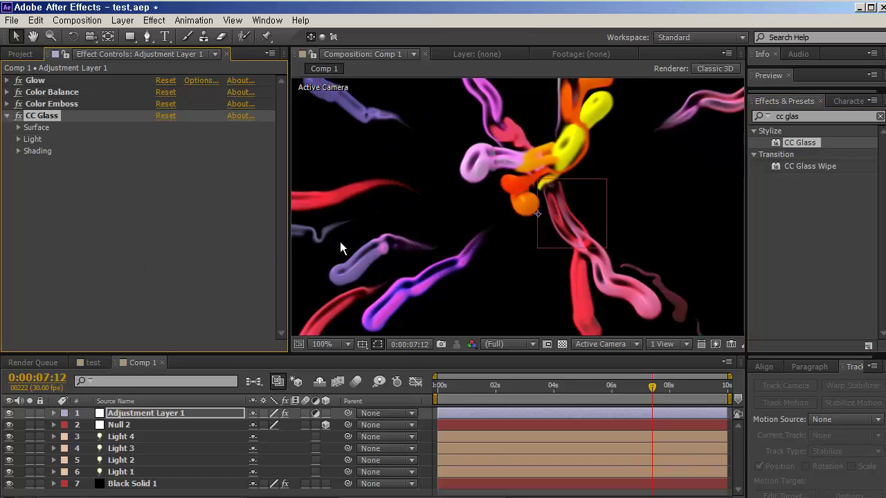
- Set the CC Glass surface on Adjustment Layer 1 to a Softness of 11.2 and a Height of 4.0
left_click(19, 128)
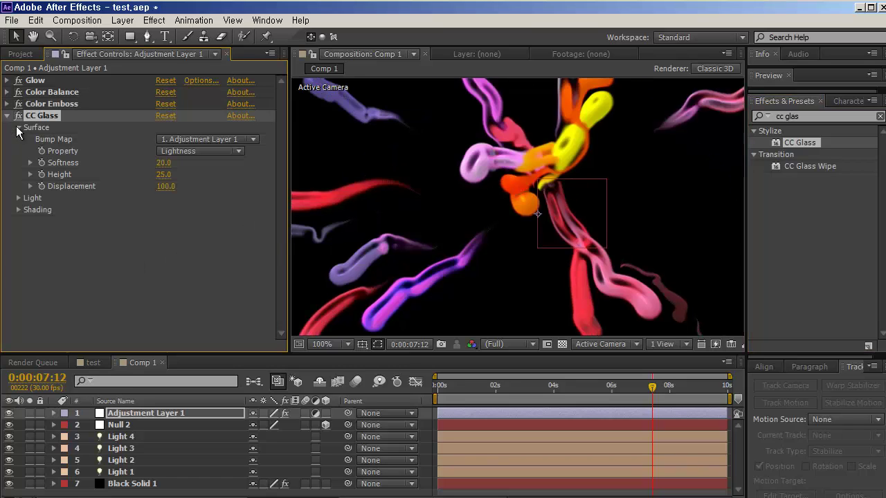
mouse_move(163, 164)
left_mouse_down()
mouse_move(101, 166)
mouse_move(108, 176)
mouse_move(179, 171)
mouse_move(150, 170)
left_mouse_up()
left_click(165, 174)
type("0")
key("Return")
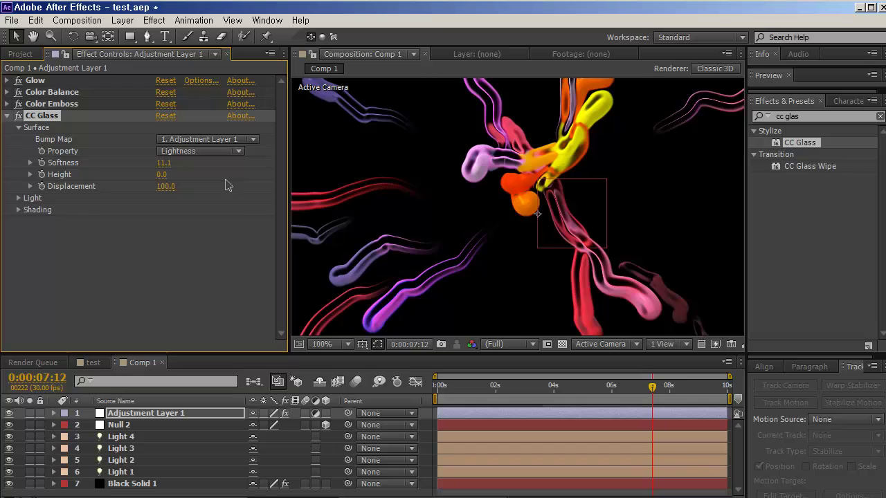
mouse_move(164, 164)
left_mouse_down()
mouse_move(146, 162)
mouse_move(166, 163)
mouse_move(166, 171)
left_mouse_up()
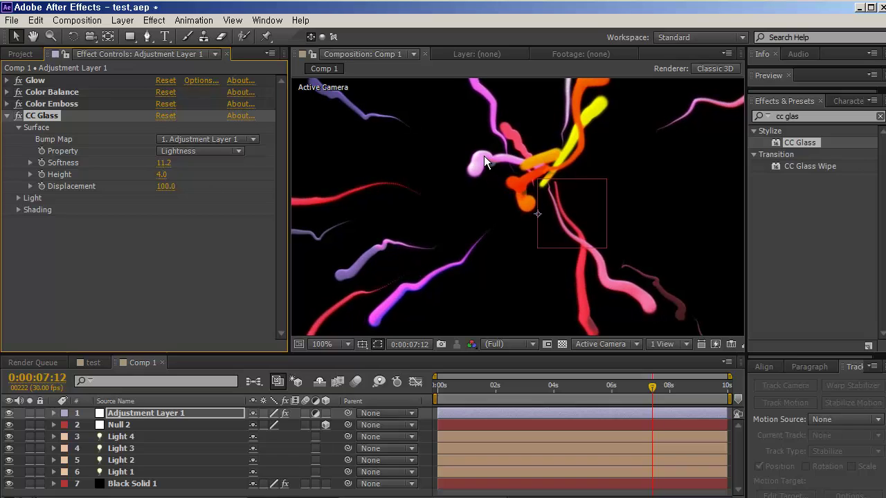
- Review Comp 1's trails up to 0:00:06:09 and compare them with the test composition at 0:00:06:15
left_click_drag(529, 389, 570, 387)
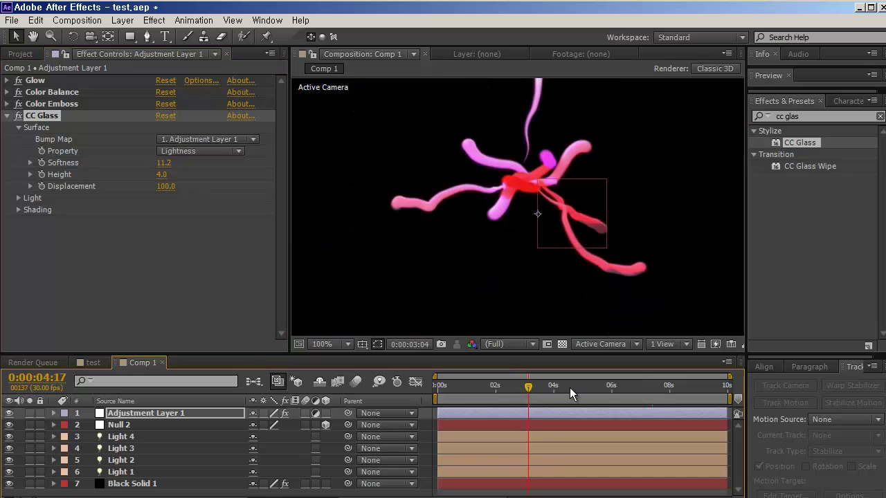
left_click(620, 387)
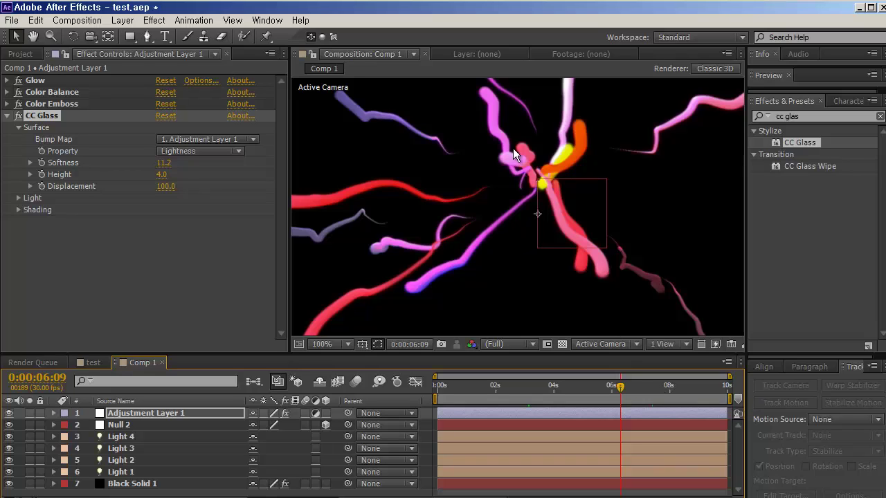
left_click(84, 360)
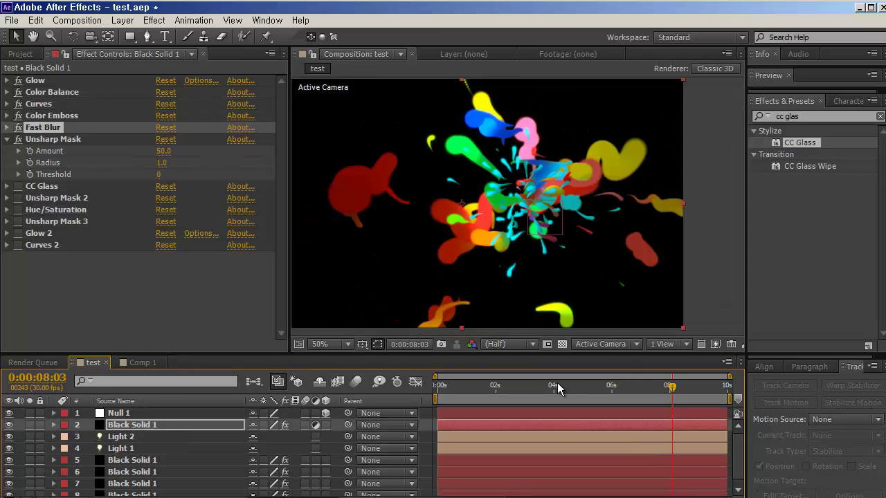
left_click_drag(560, 379, 626, 384)
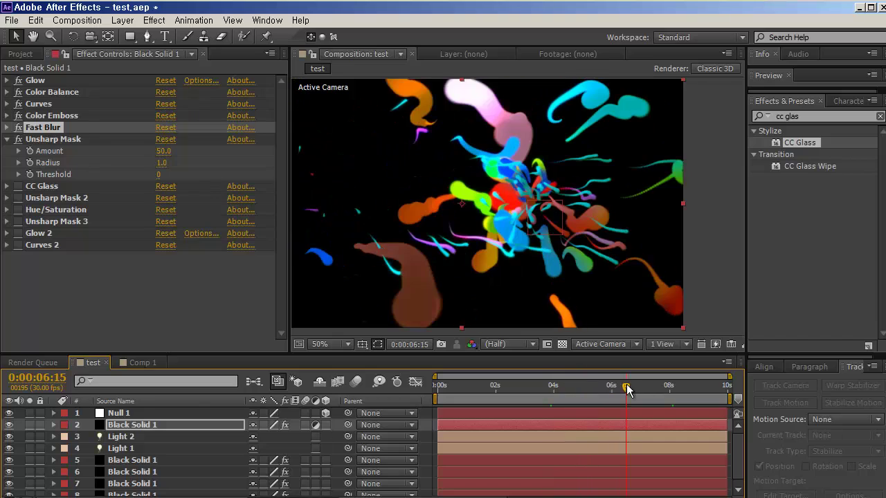
- Enable all remaining effects on Black Solid 1 in the test composition, from CC Glass down to Glow 2 and Curves 2
left_click(19, 186)
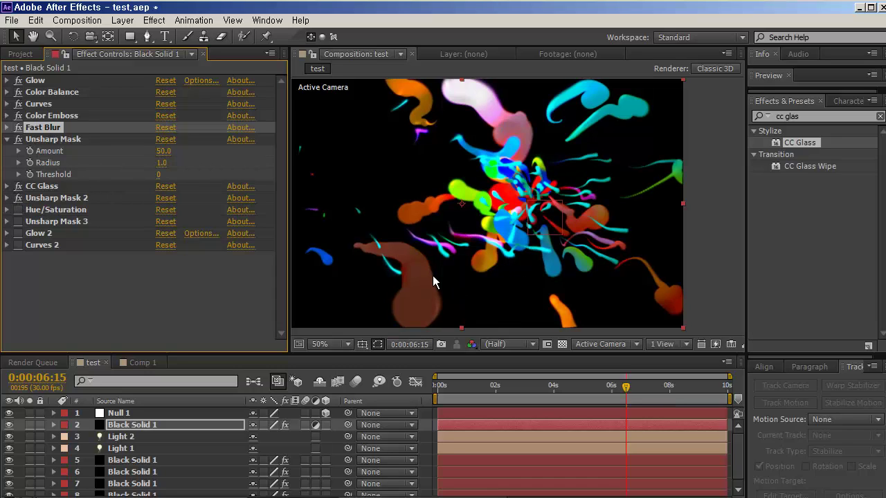
left_click(18, 234)
left_click(18, 245)
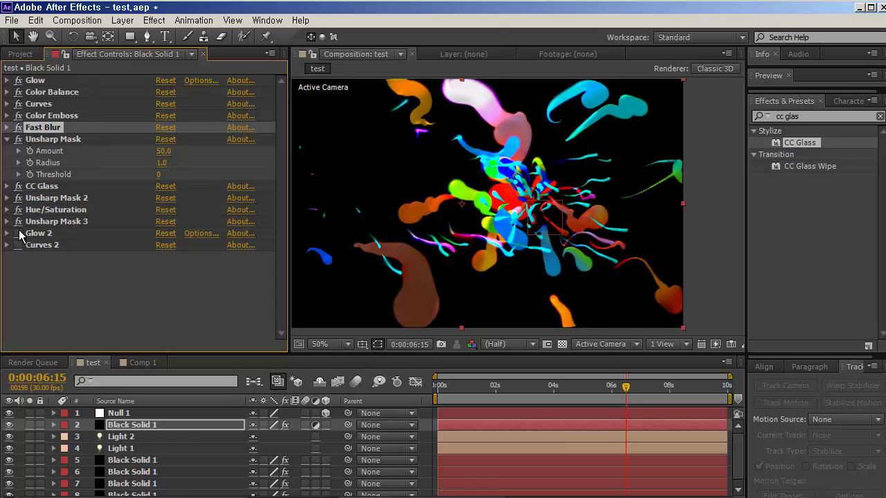
left_click(18, 233)
left_click(19, 233)
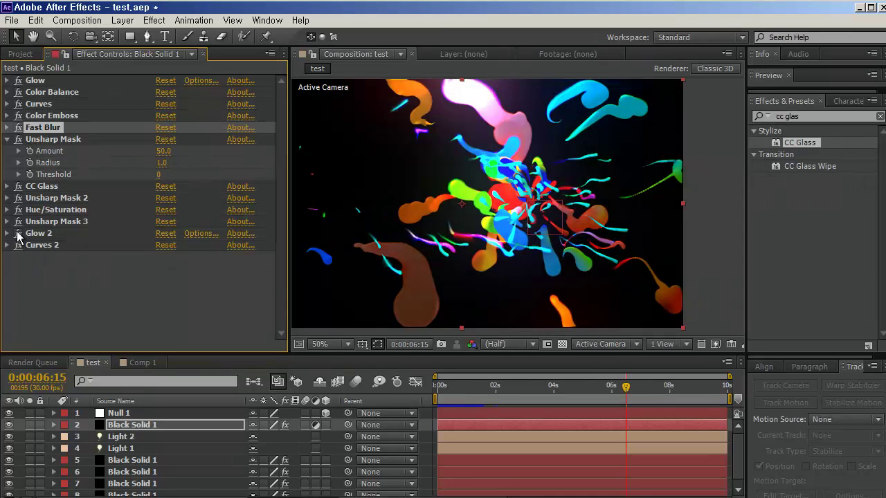
- Duplicate Light 2 twice in the test composition and place the copies on either side of the frame
scroll(578, 207, "down", 2)
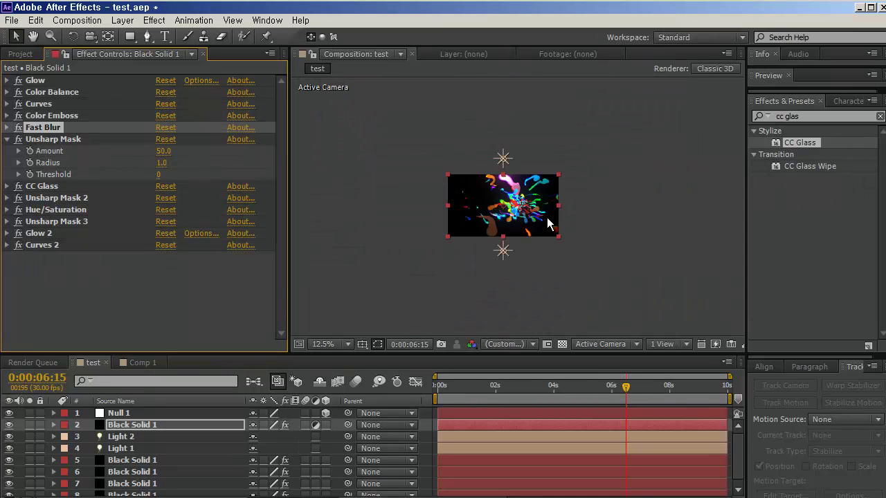
left_click(126, 437)
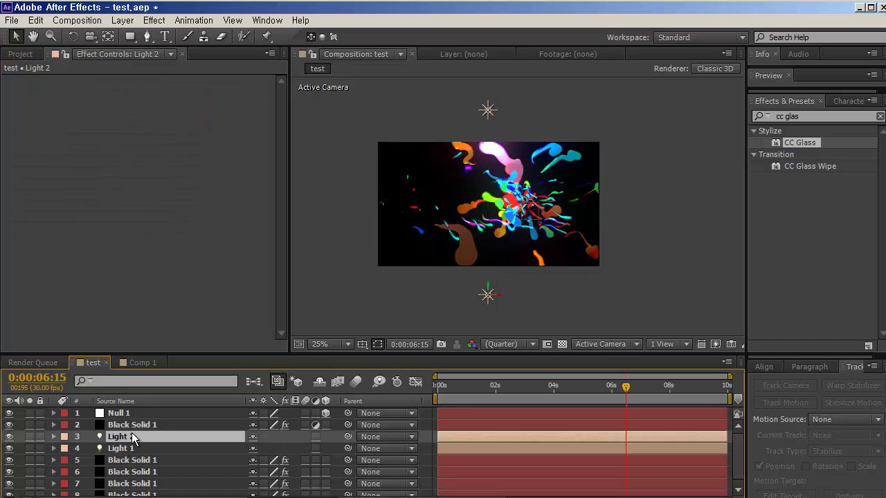
key("ctrl+d")
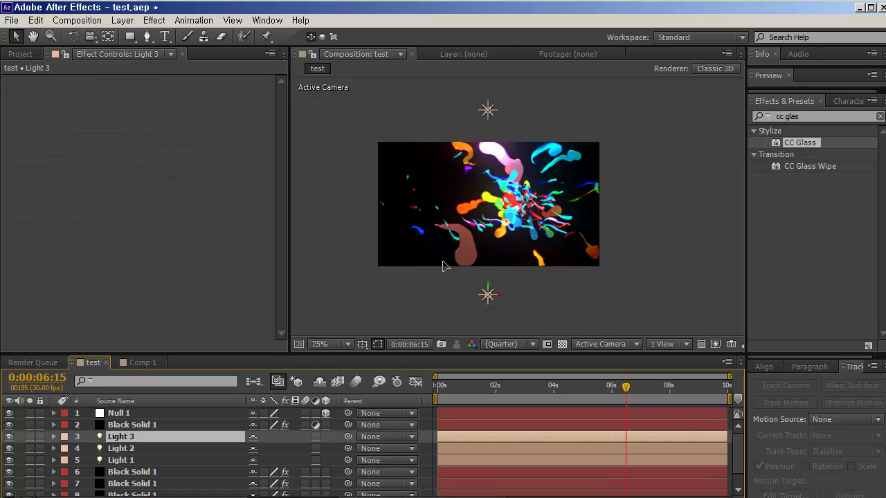
left_click_drag(487, 293, 727, 279)
key("ctrl+d")
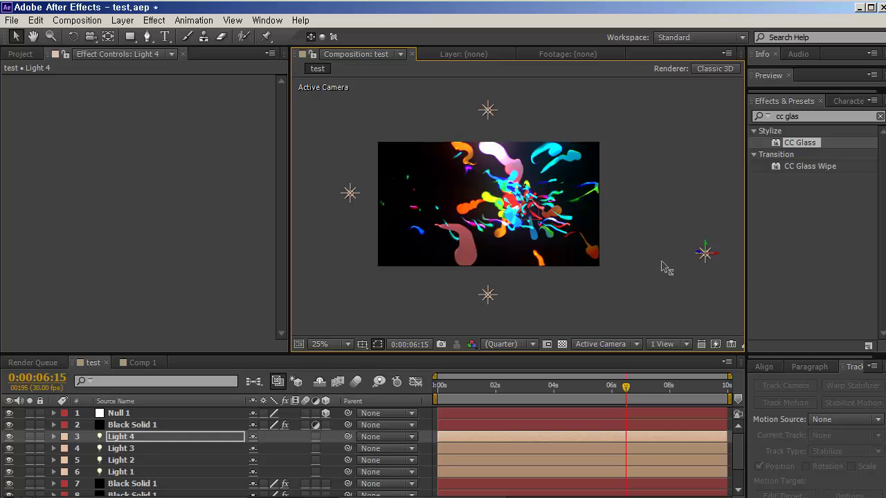
left_click_drag(666, 268, 636, 261)
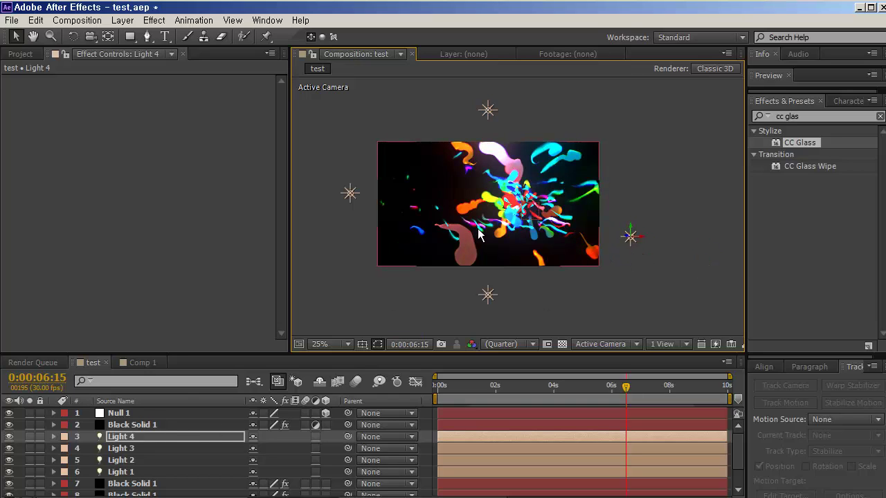
key("period")
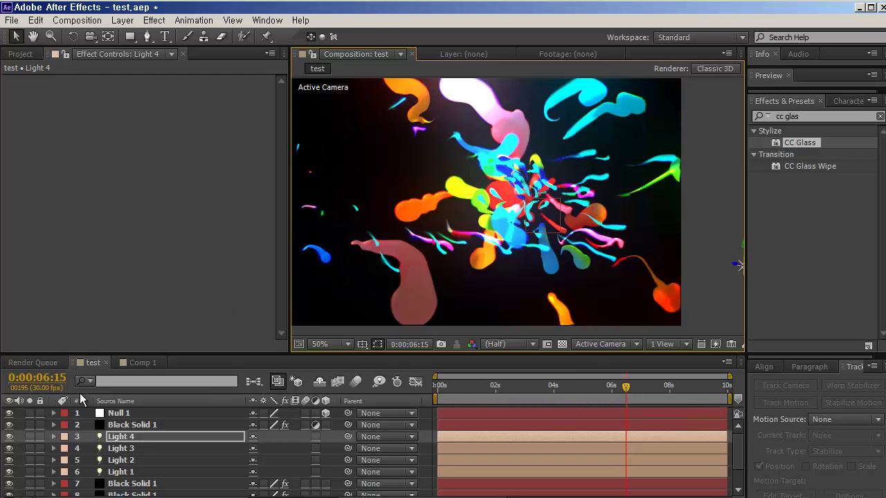
- Collapse Unsharp Mask on Black Solid 1 and compare the layer stacks of the test composition and Comp 1
left_click(128, 425)
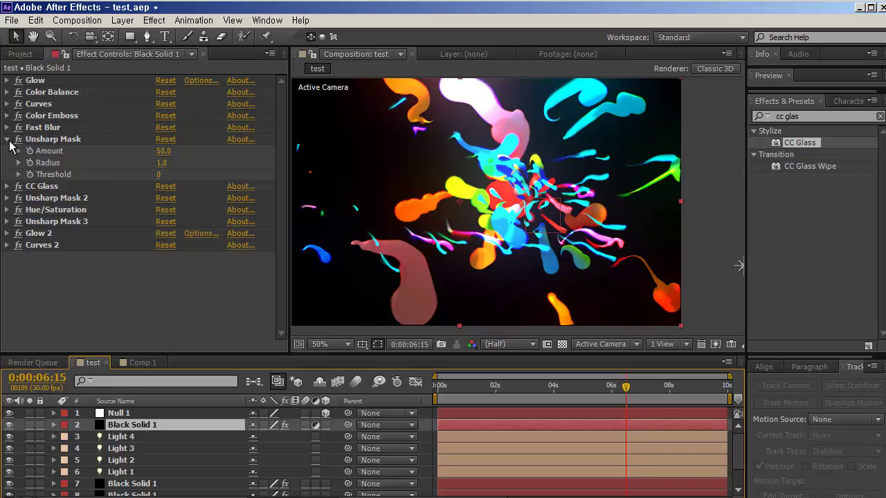
left_click(9, 140)
left_click(141, 362)
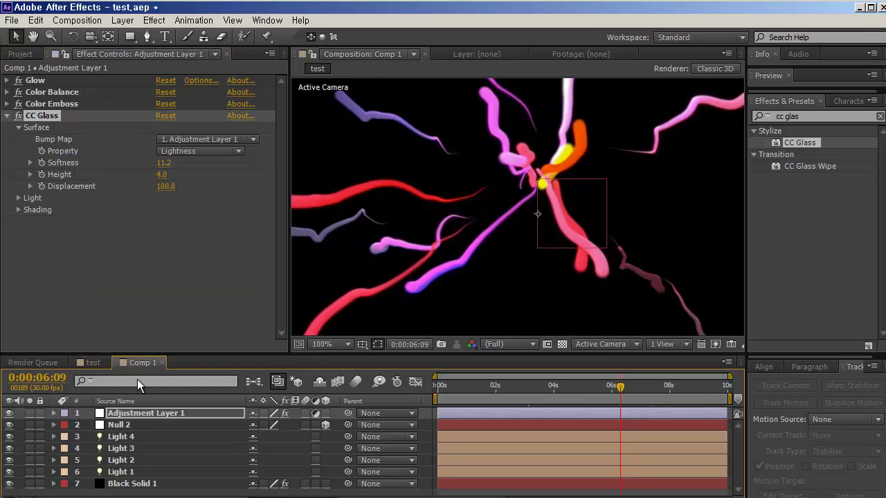
left_click(92, 362)
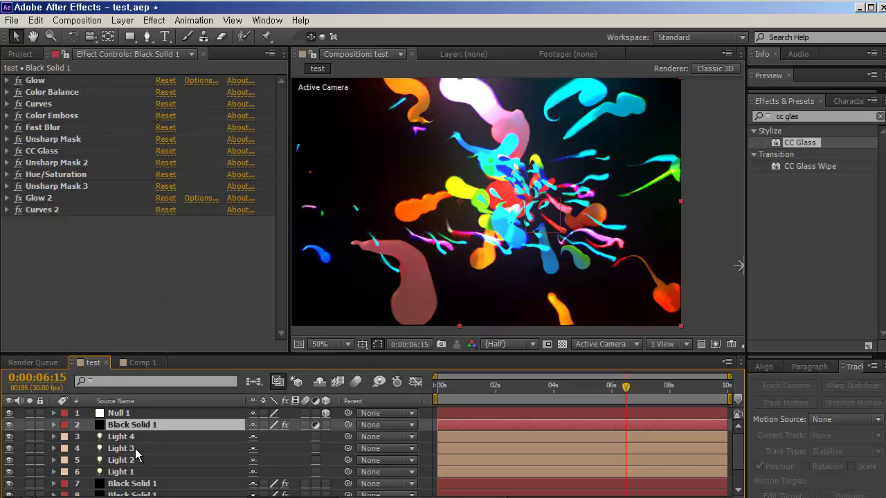
scroll(135, 454, "down", 2)
scroll(135, 460, "up", 2)
left_click(144, 358)
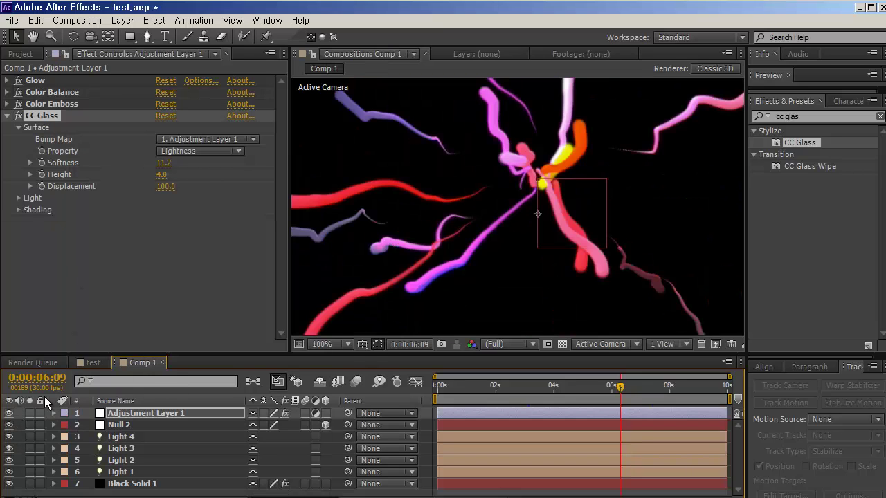
- Solo the test composition's particle layers 10 to 7 one after another to examine their trails, and clear the solos
left_click(88, 362)
scroll(153, 481, "down", 2)
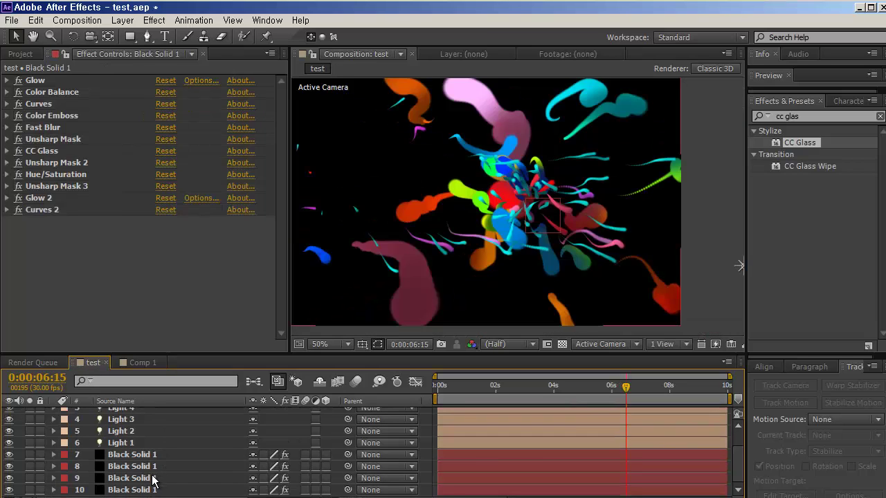
left_click(154, 481)
left_click(29, 490)
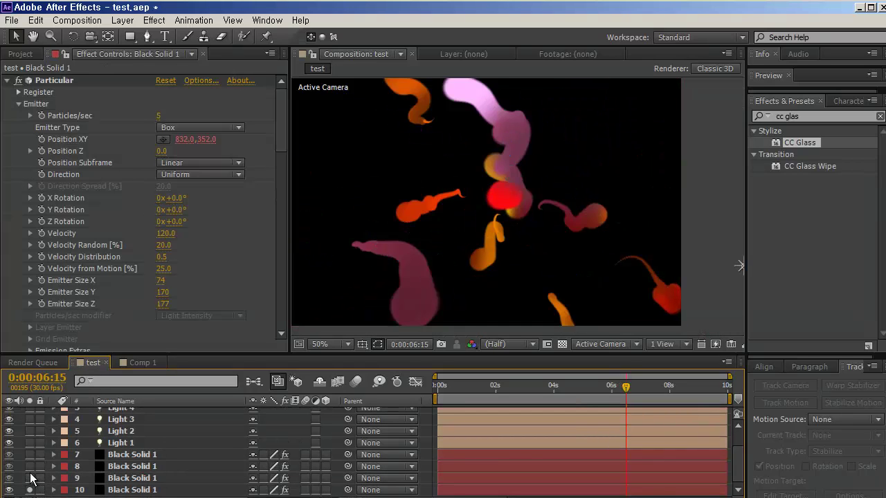
left_click(29, 478)
left_click(29, 455)
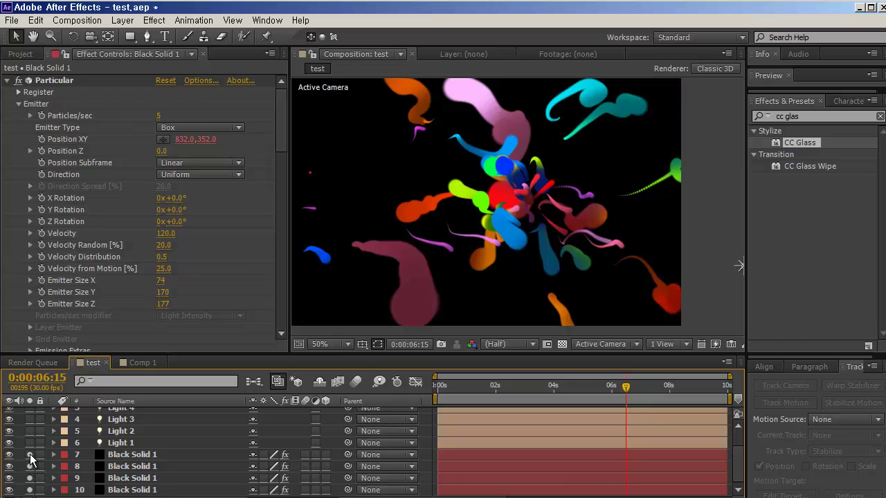
scroll(150, 456, "up", 3)
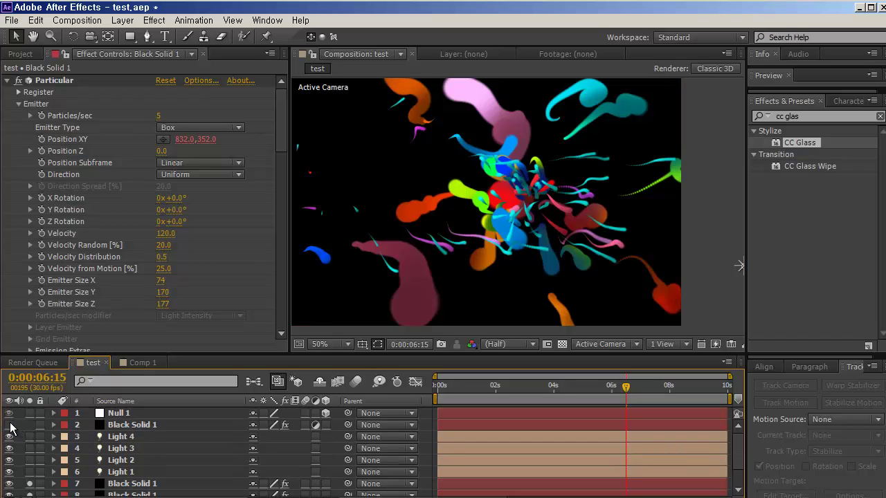
left_click(128, 425)
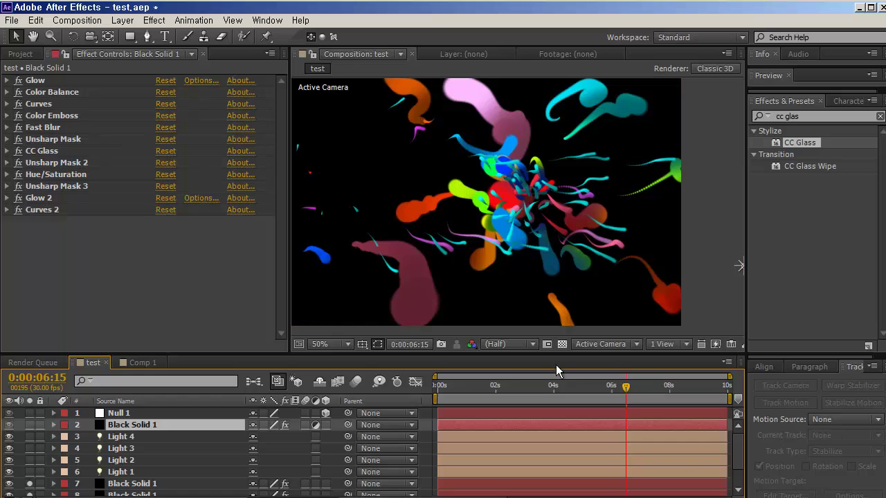
left_click(30, 484)
scroll(32, 483, "down", 2)
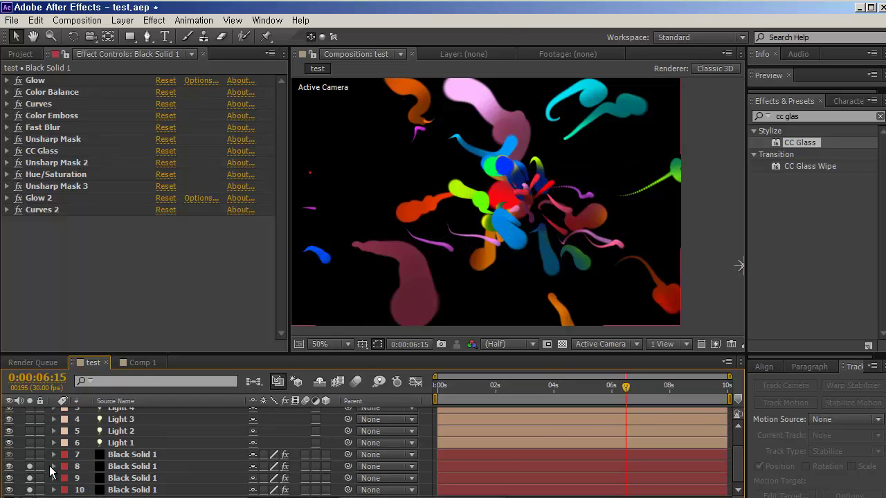
left_click_drag(33, 471, 30, 490)
scroll(173, 449, "up", 2)
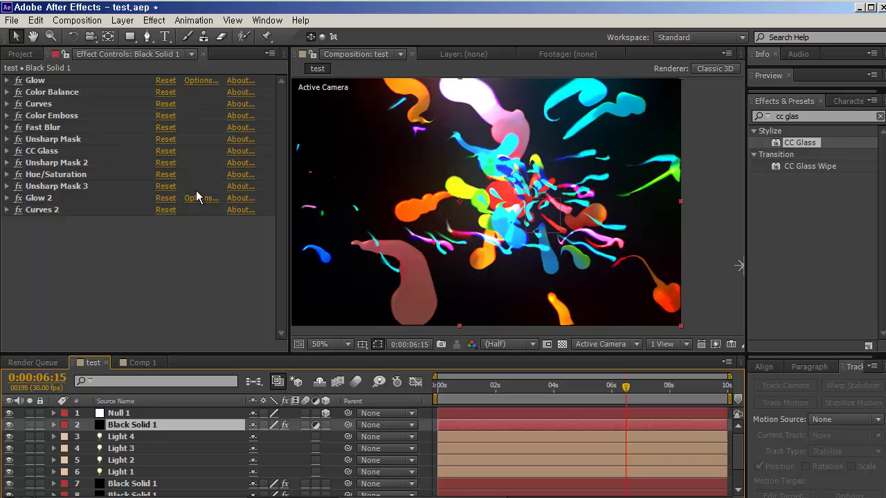
- Examine the order of the effects stacked on adjustment layer Black Solid 1, especially Unsharp Mask 2, Unsharp Mask 3, Glow 2 and Curves 2
left_click(4, 85)
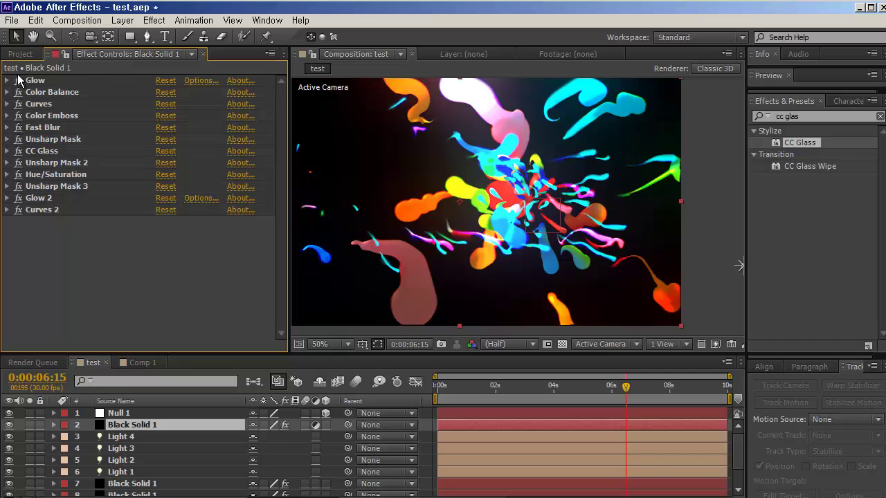
left_click(38, 211)
left_click(41, 200)
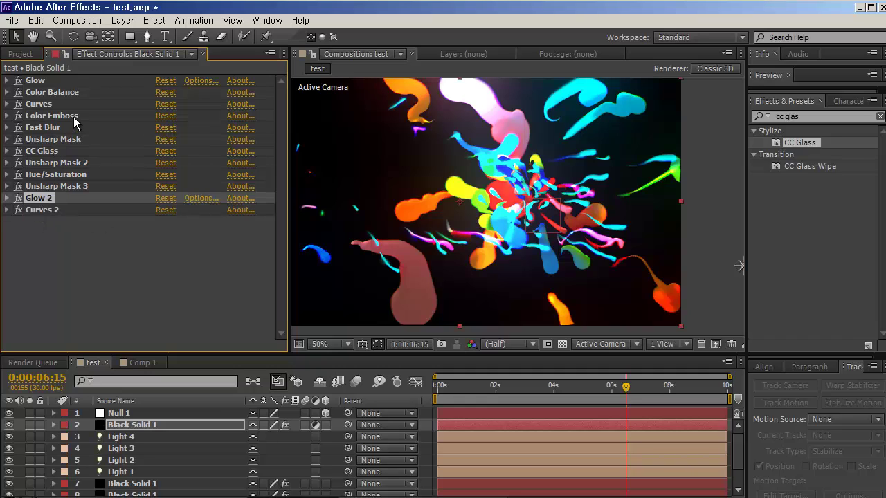
left_click(41, 211)
left_click(43, 200)
left_click(43, 211)
left_click(44, 201)
left_click(57, 166)
left_click(59, 187)
left_click(50, 200)
left_click(47, 210)
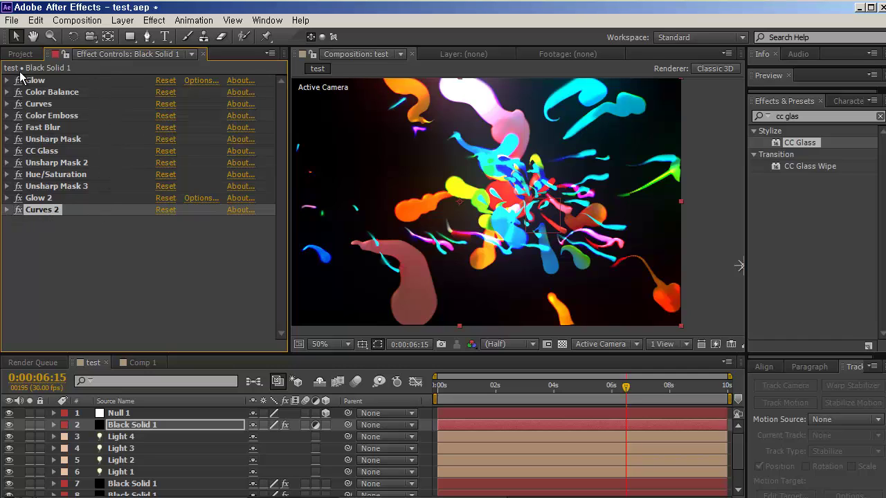